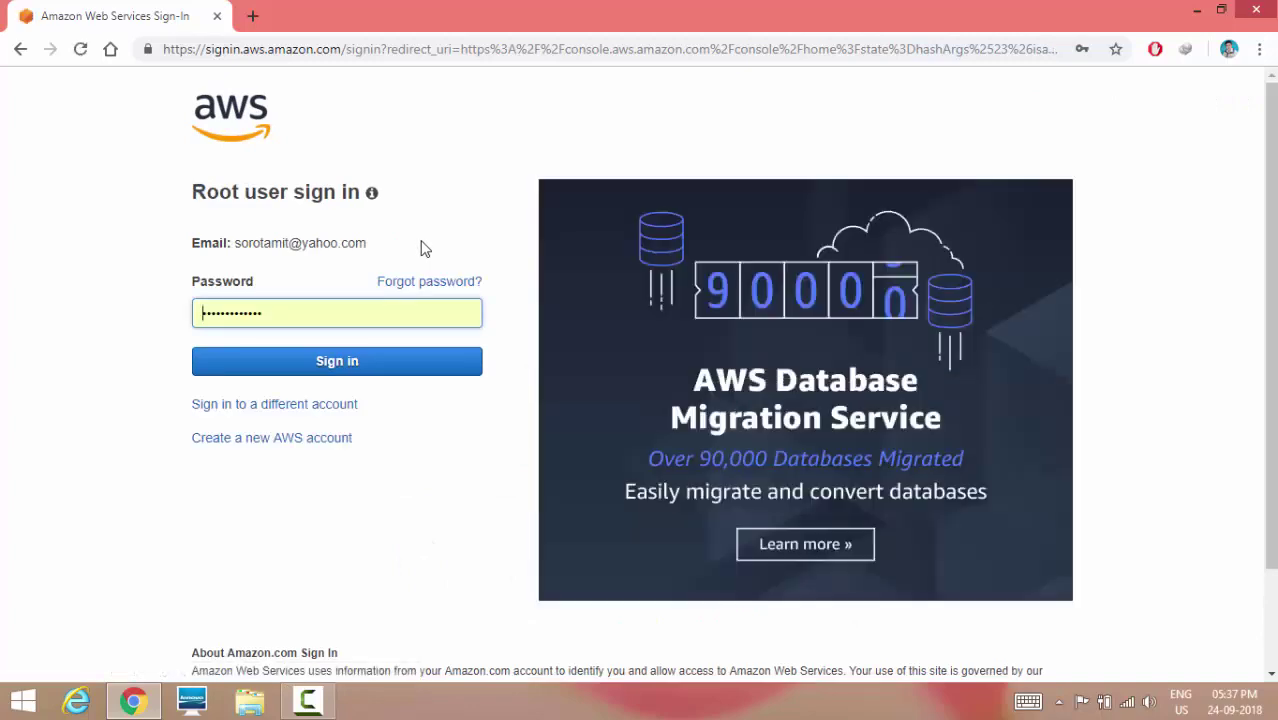
Sign in as the root user with the saved account password and the MFA code
{"action": "left_click", "coordinate": [377, 362]}
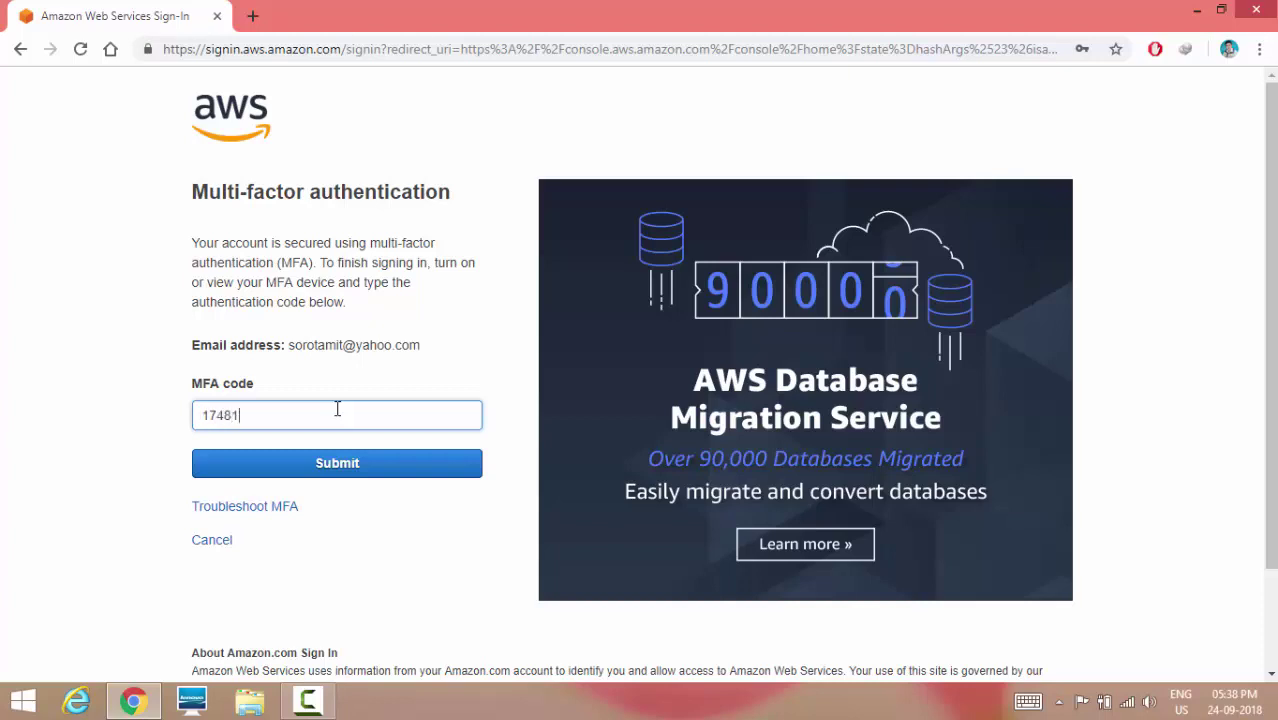
{"action": "key", "text": "Return"}
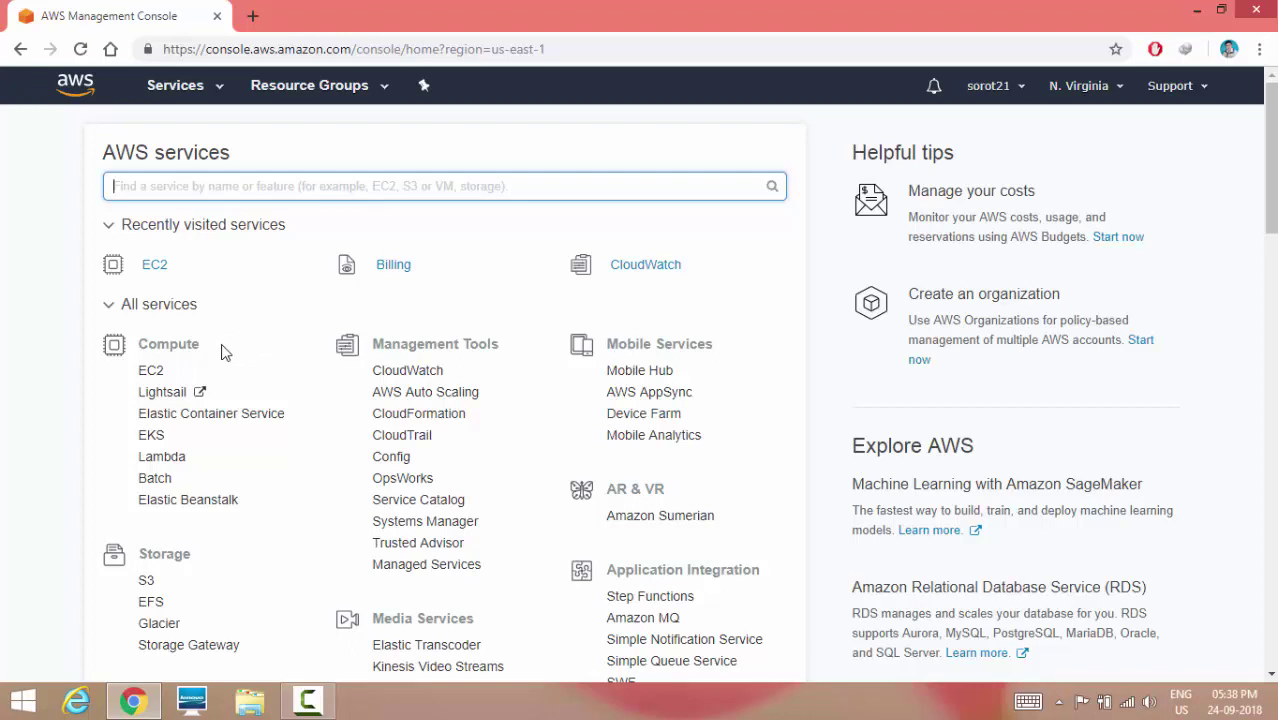
Start launching a new EC2 instance from the Red Hat Enterprise Linux 7.5 (HVM), SSD Volume Type AMI
{"action": "left_click", "coordinate": [151, 371]}
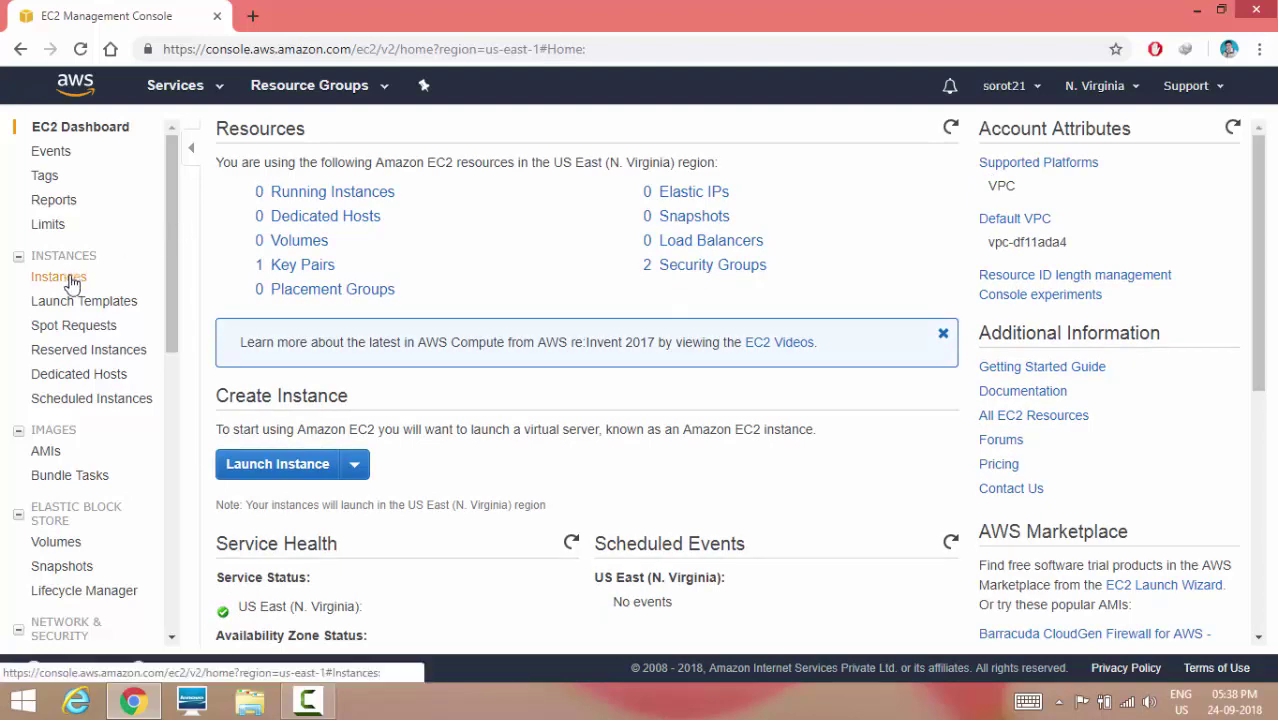
{"action": "left_click", "coordinate": [70, 280]}
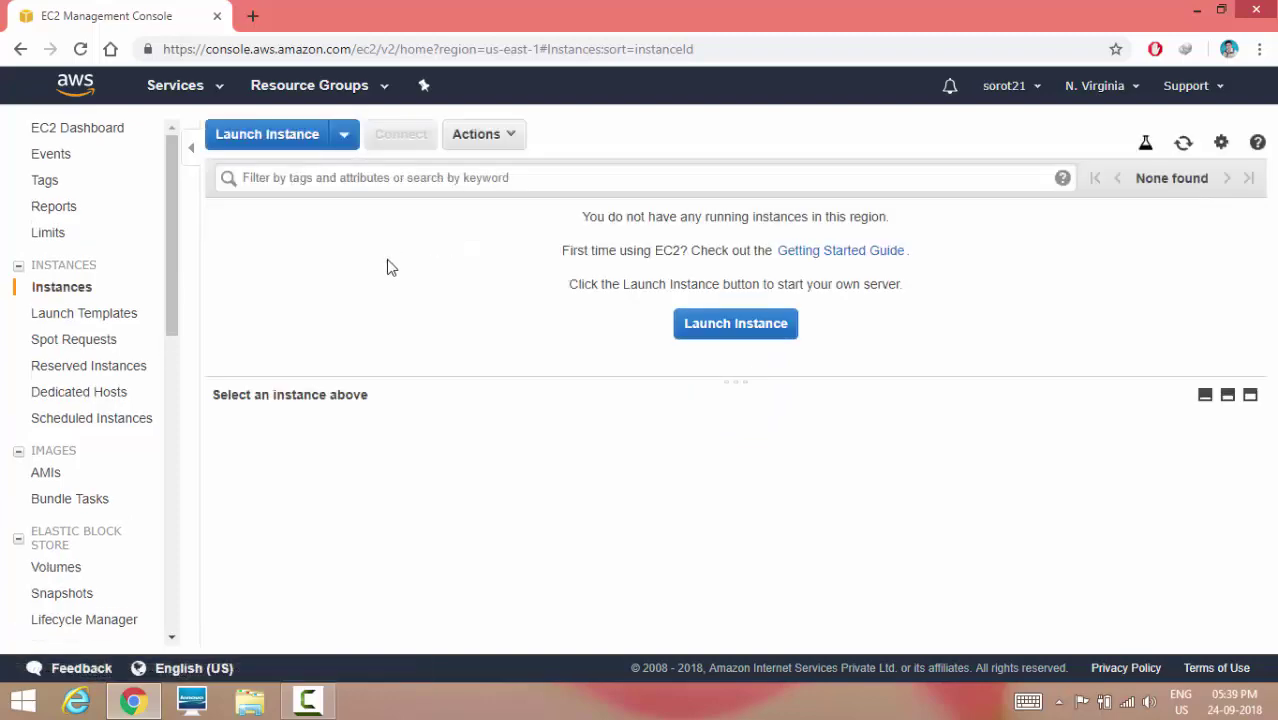
{"action": "left_click", "coordinate": [720, 327]}
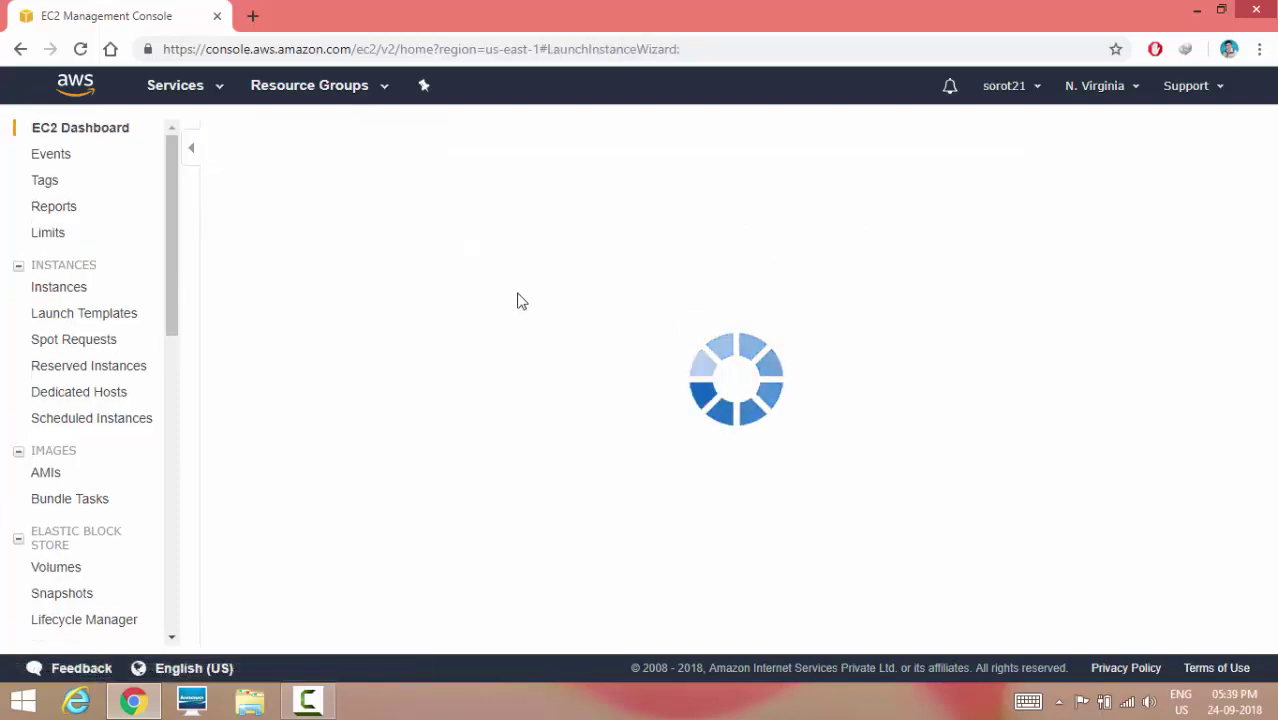
{"action": "scroll", "coordinate": [585, 460], "scroll_direction": "down", "scroll_amount": 3}
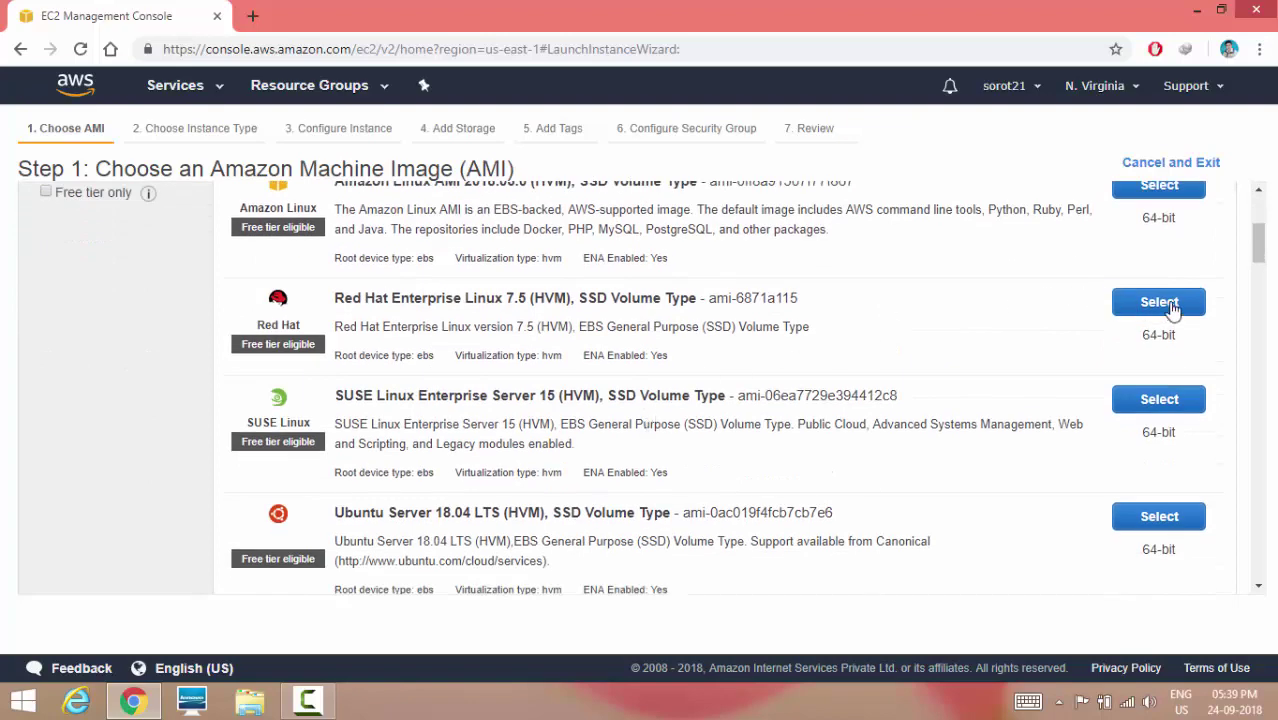
{"action": "left_click", "coordinate": [1168, 304]}
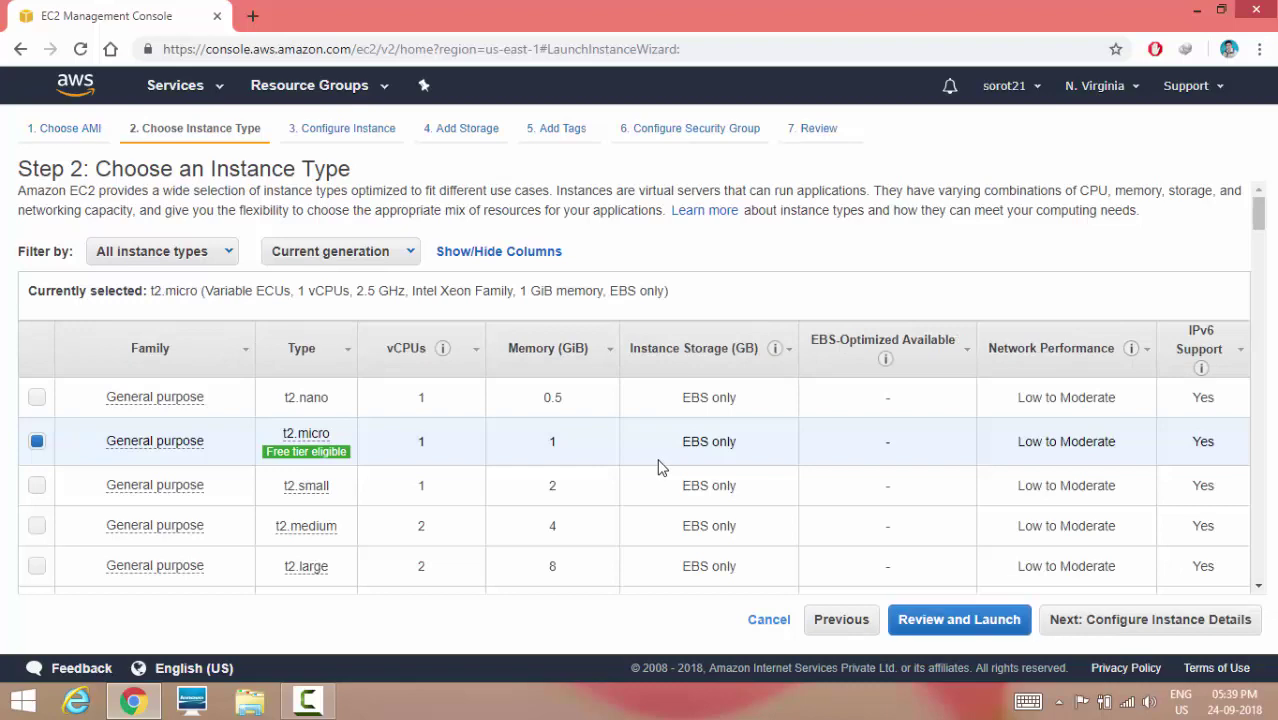
Accept the t2.micro instance type, the default instance details and the default root storage, and proceed to the tags
{"action": "scroll", "coordinate": [658, 466], "scroll_direction": "down", "scroll_amount": 3}
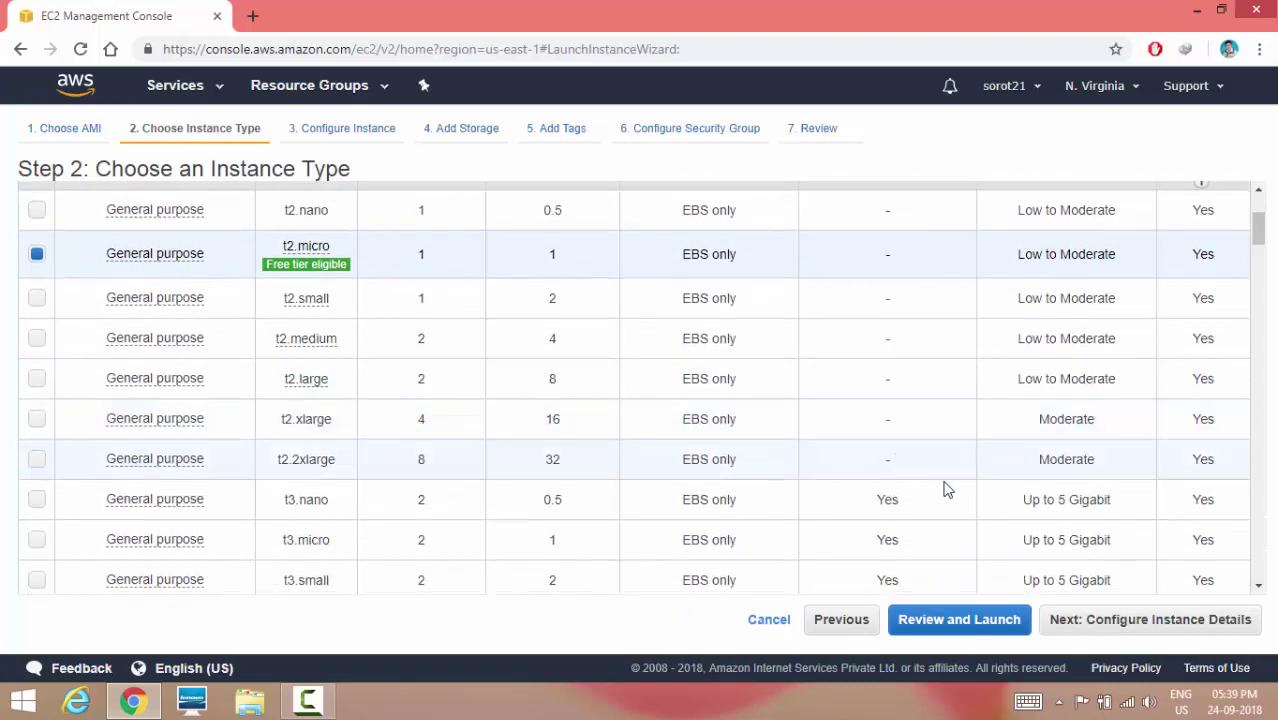
{"action": "left_click", "coordinate": [1140, 621]}
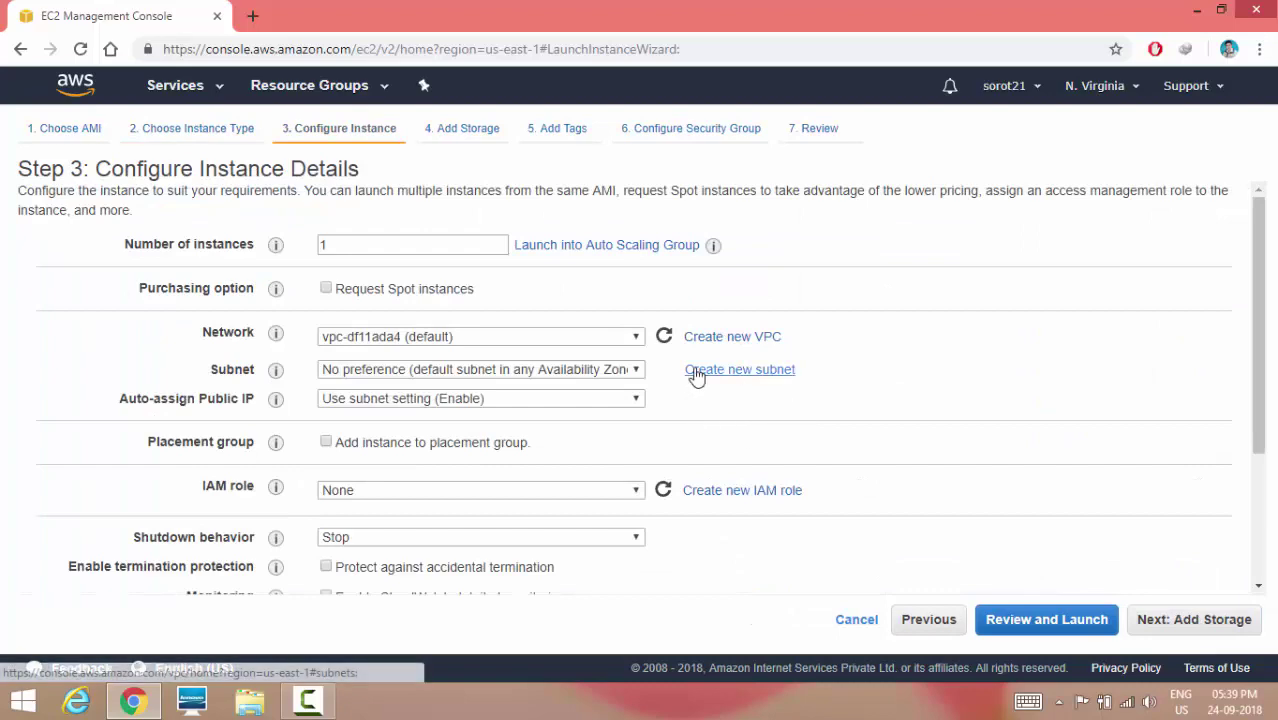
{"action": "scroll", "coordinate": [1030, 387], "scroll_direction": "down", "scroll_amount": 2}
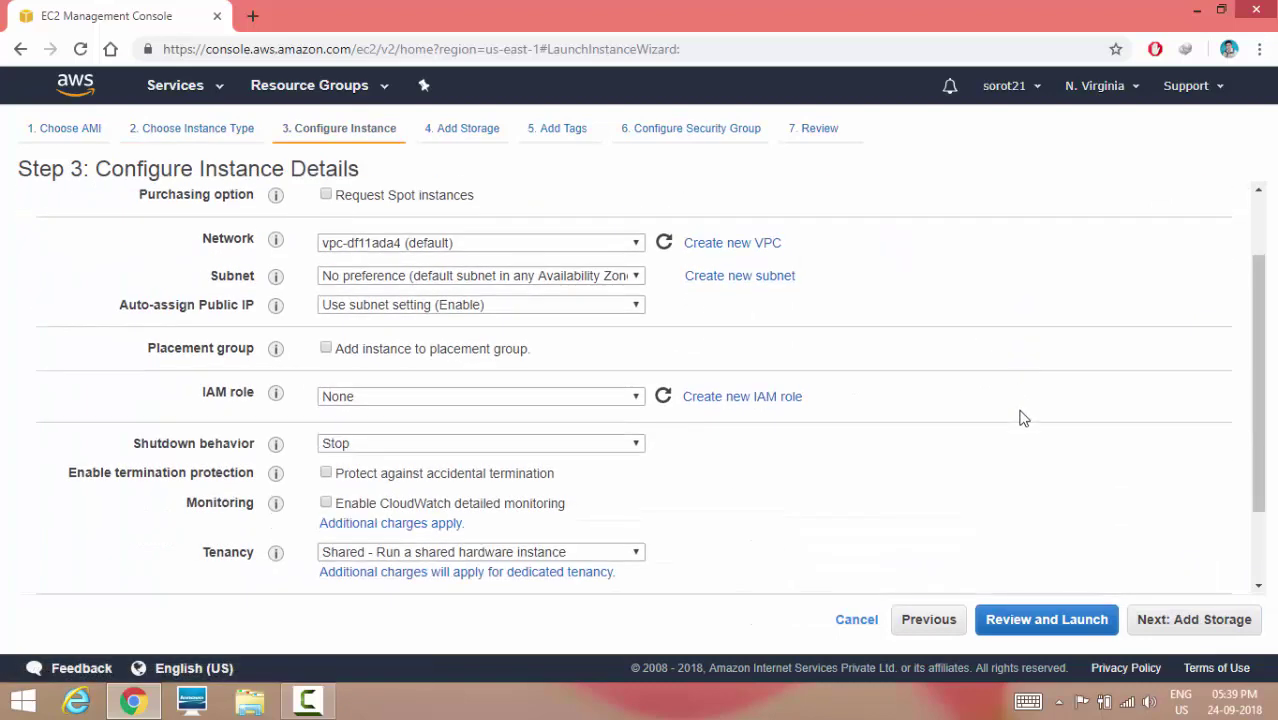
{"action": "left_click", "coordinate": [1213, 622]}
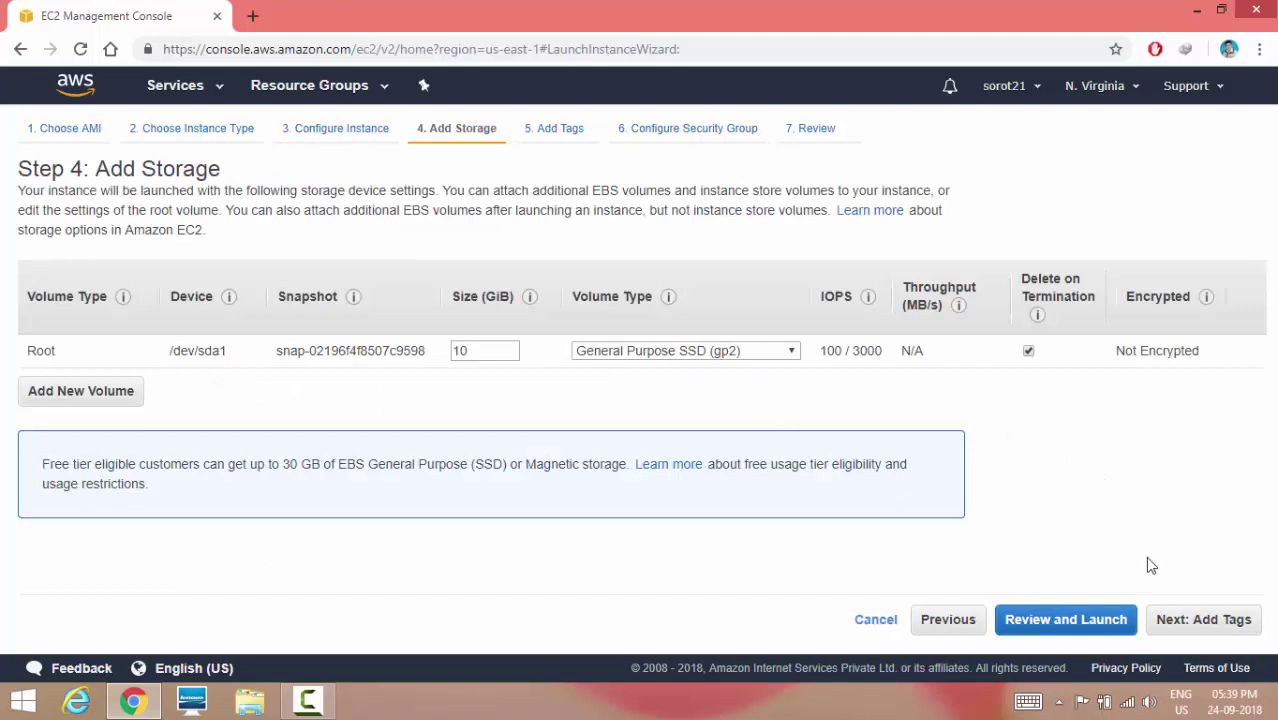
{"action": "left_click", "coordinate": [1210, 622]}
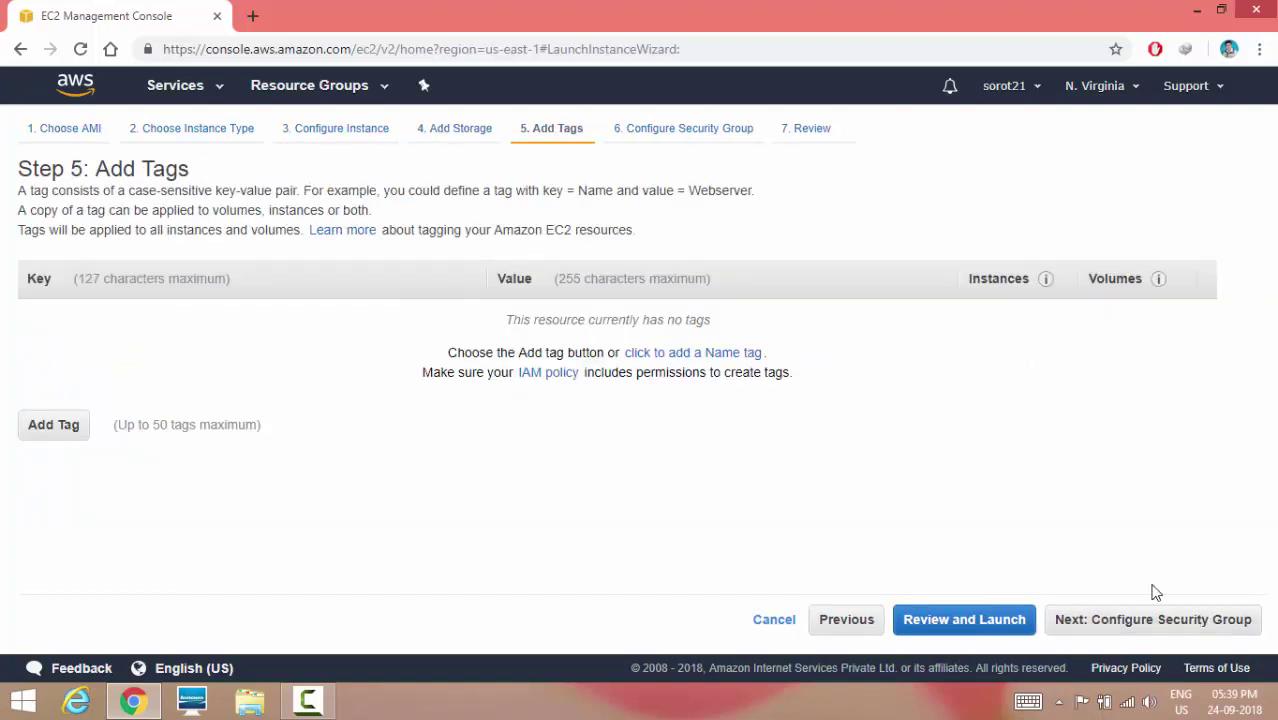
Add a tag with the key name and the value wrkstn to the instance
{"action": "left_click", "coordinate": [73, 426]}
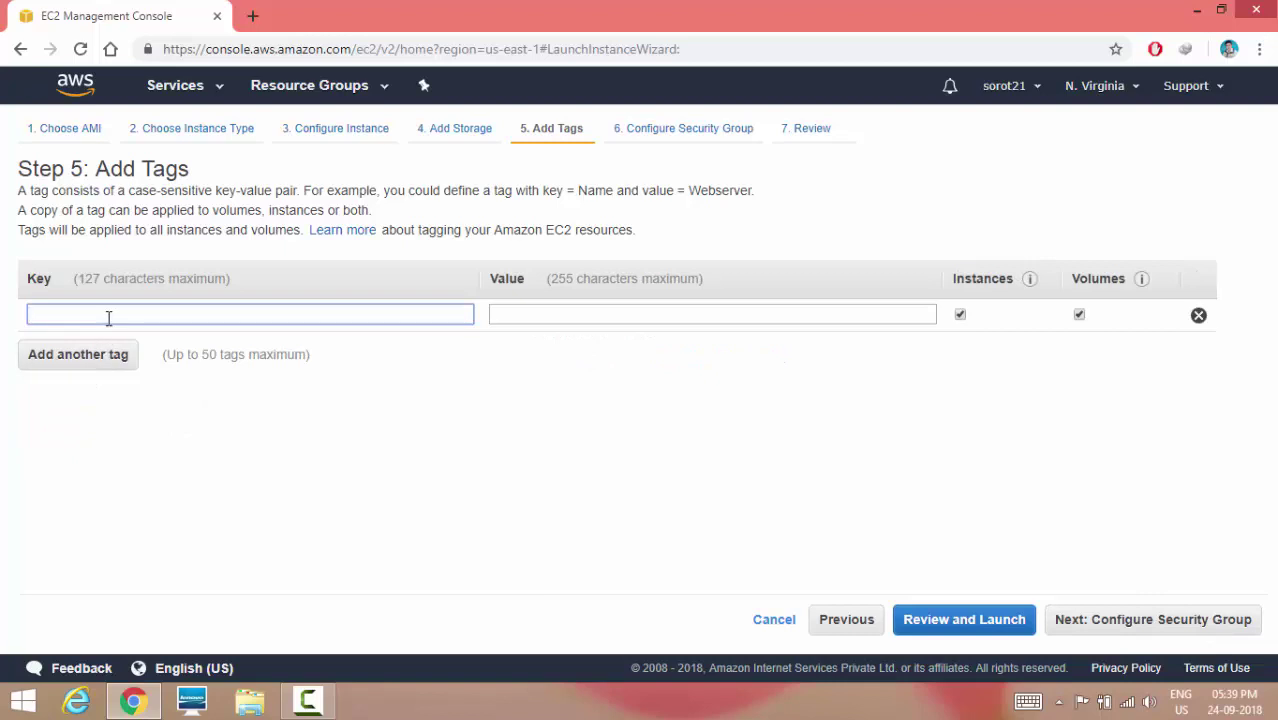
{"action": "type", "text": "name"}
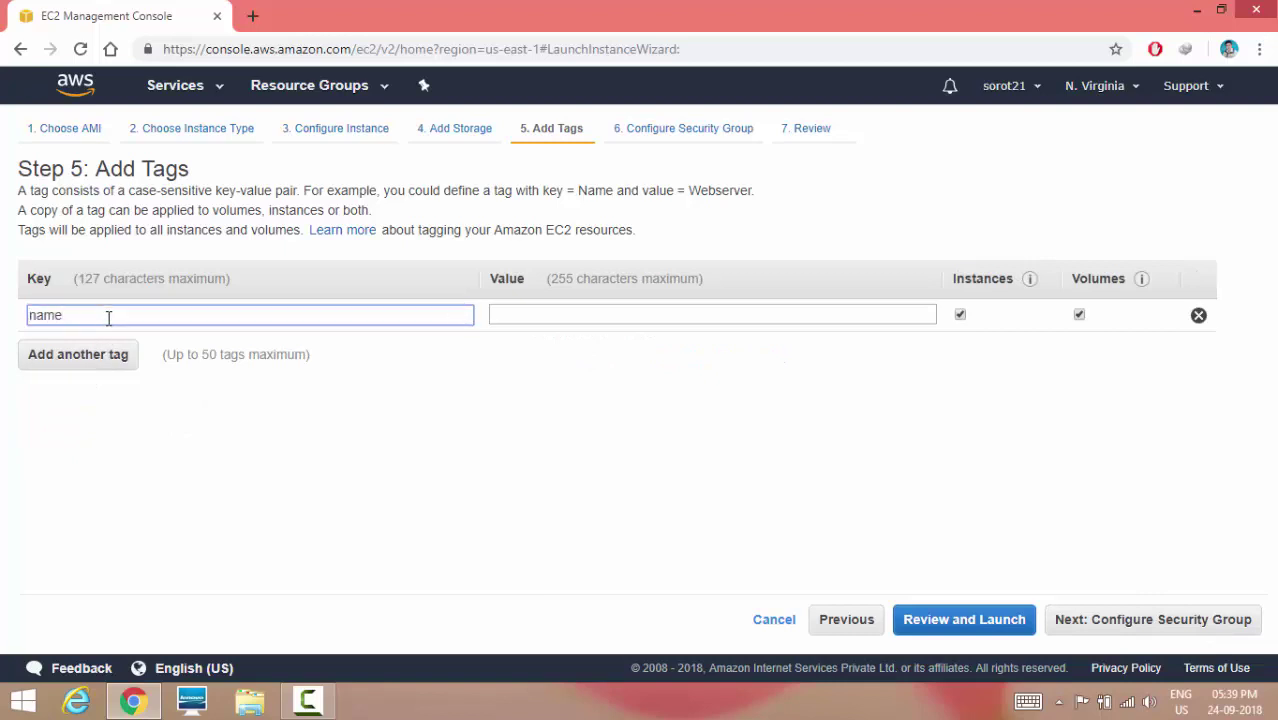
{"action": "left_click", "coordinate": [548, 316]}
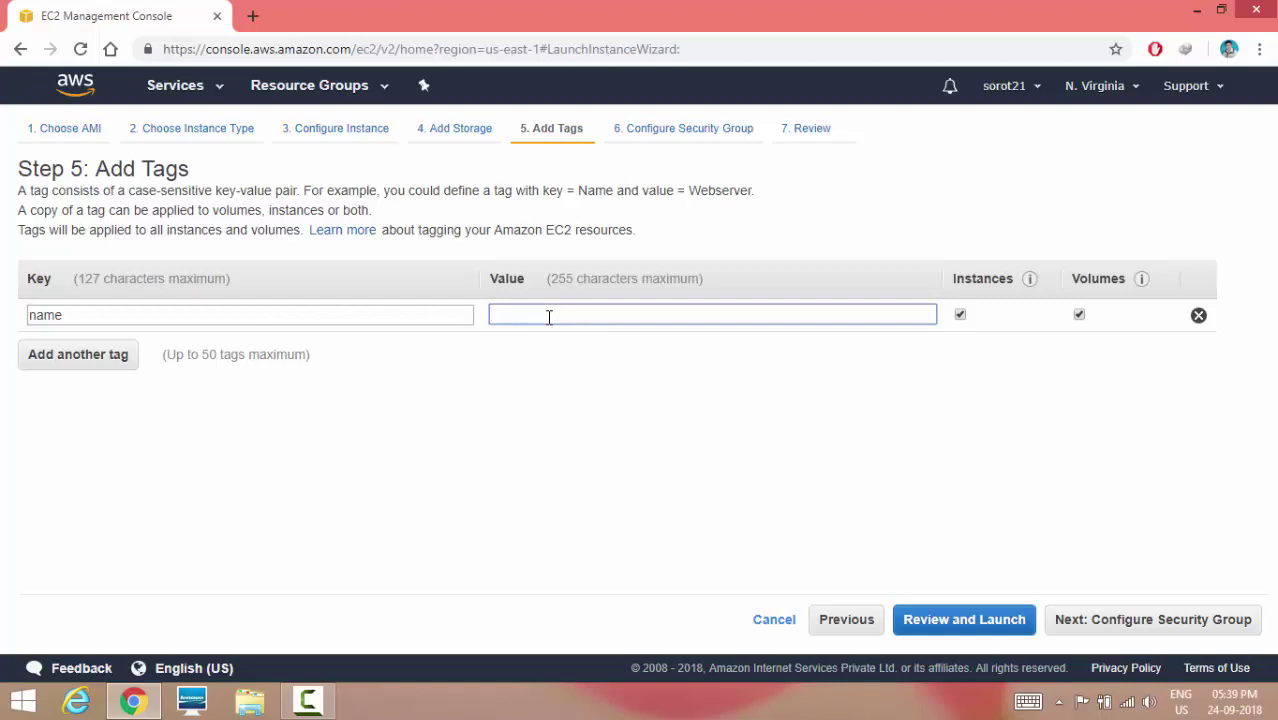
{"action": "type", "text": "wrkstn"}
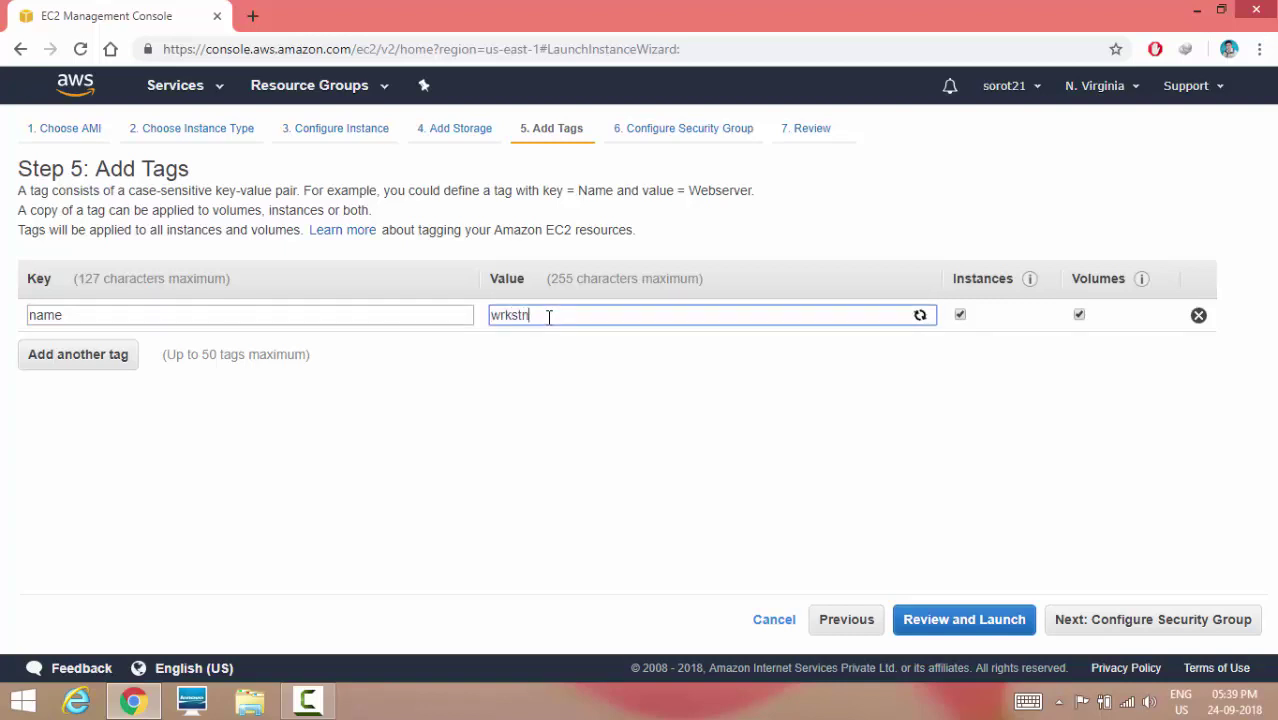
Assign the existing security group launch-wizard-1 to the wrkstn instance and proceed to the launch review
{"action": "left_click", "coordinate": [1161, 622]}
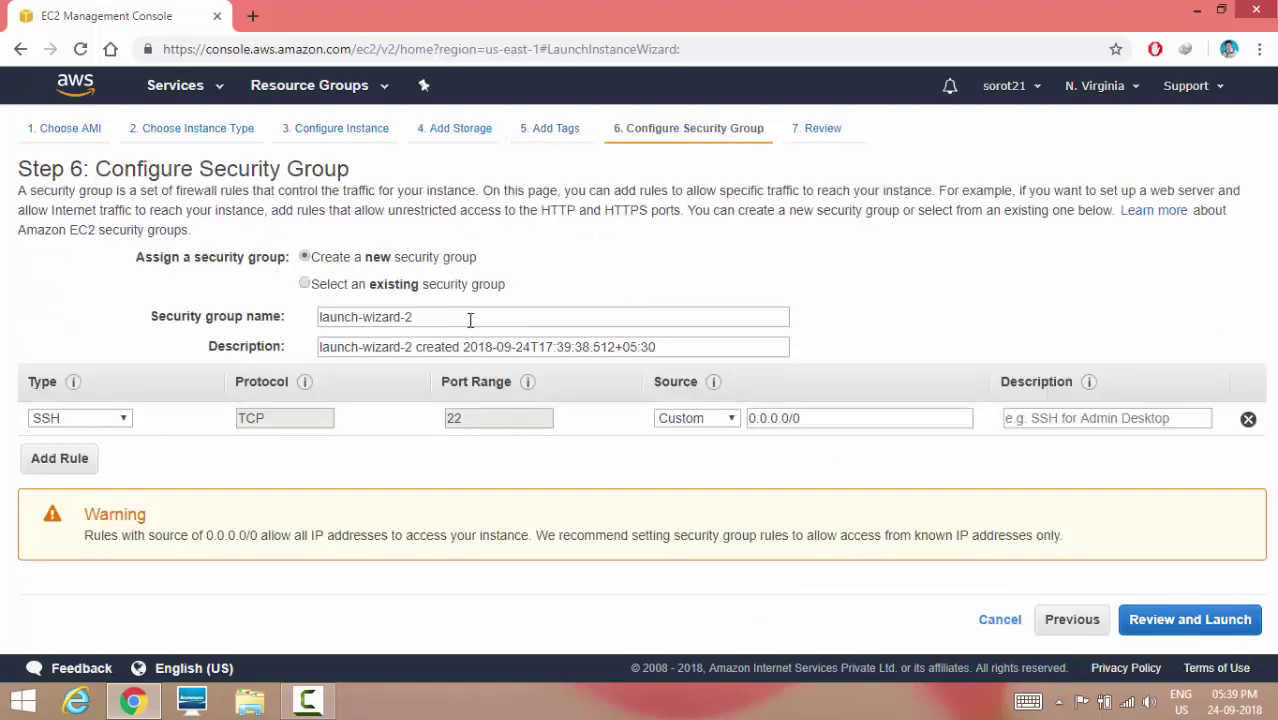
{"action": "left_click", "coordinate": [305, 285]}
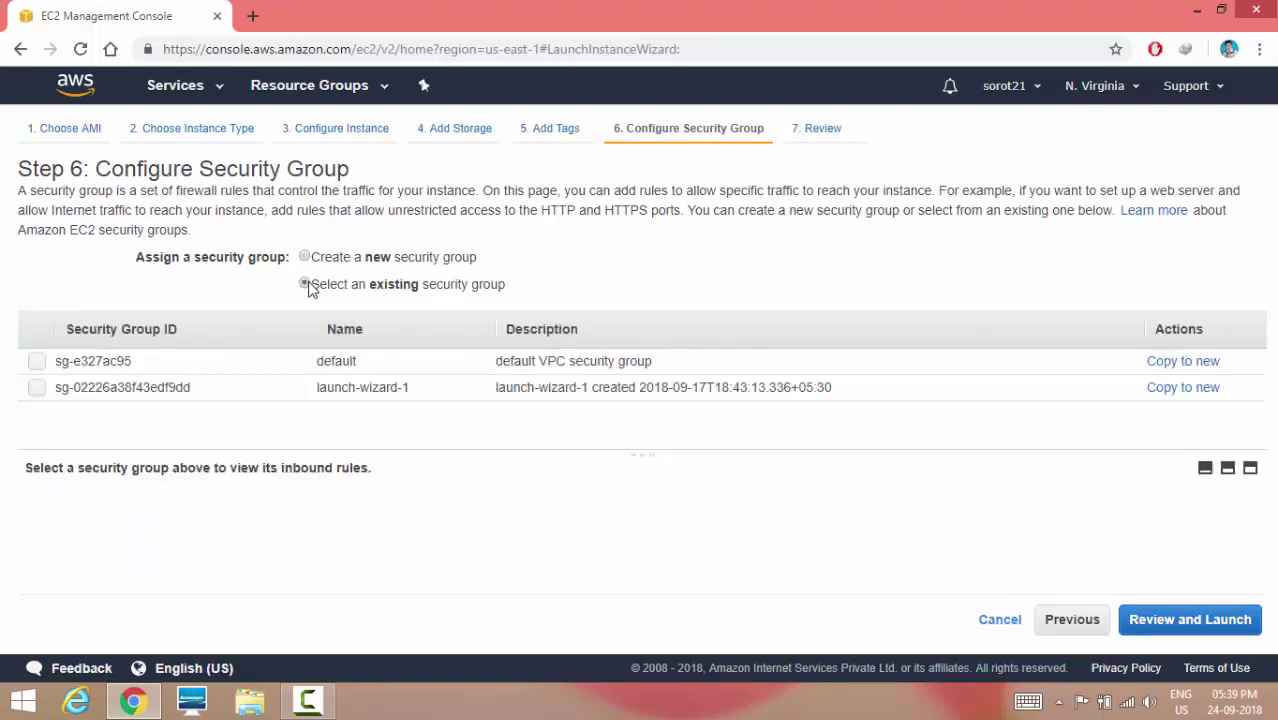
{"action": "left_click", "coordinate": [36, 390]}
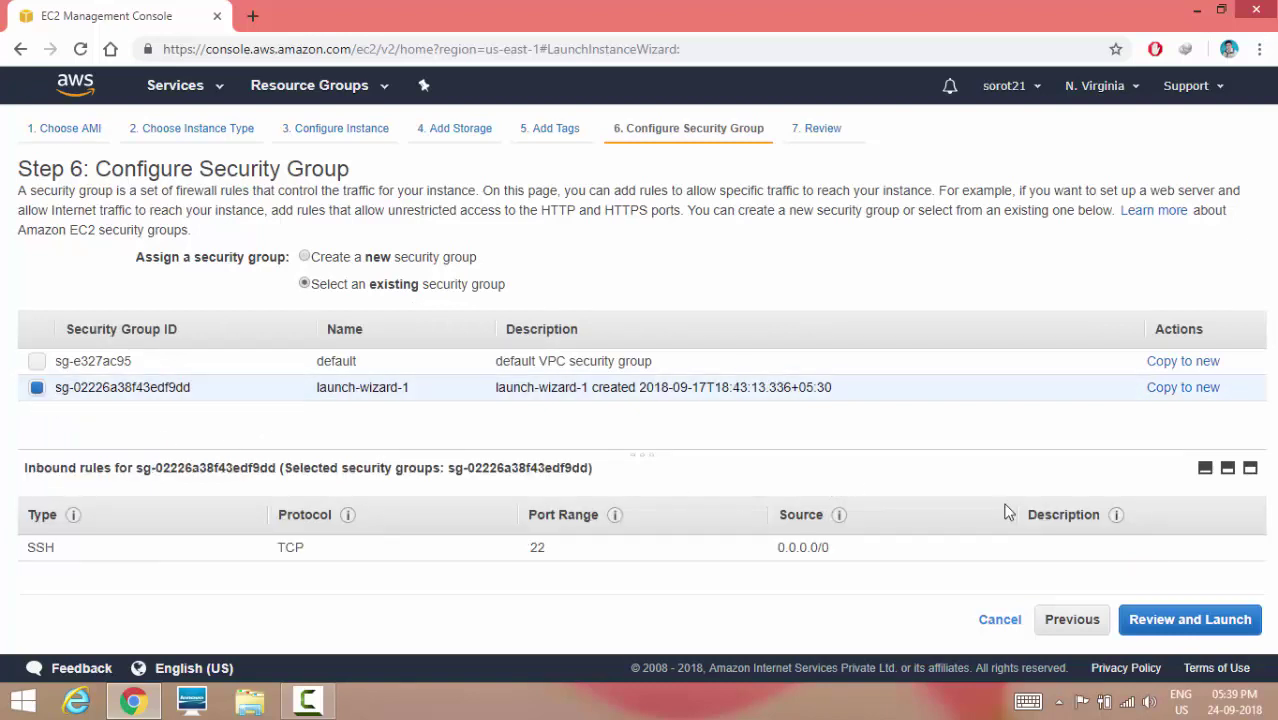
{"action": "left_click", "coordinate": [1228, 625]}
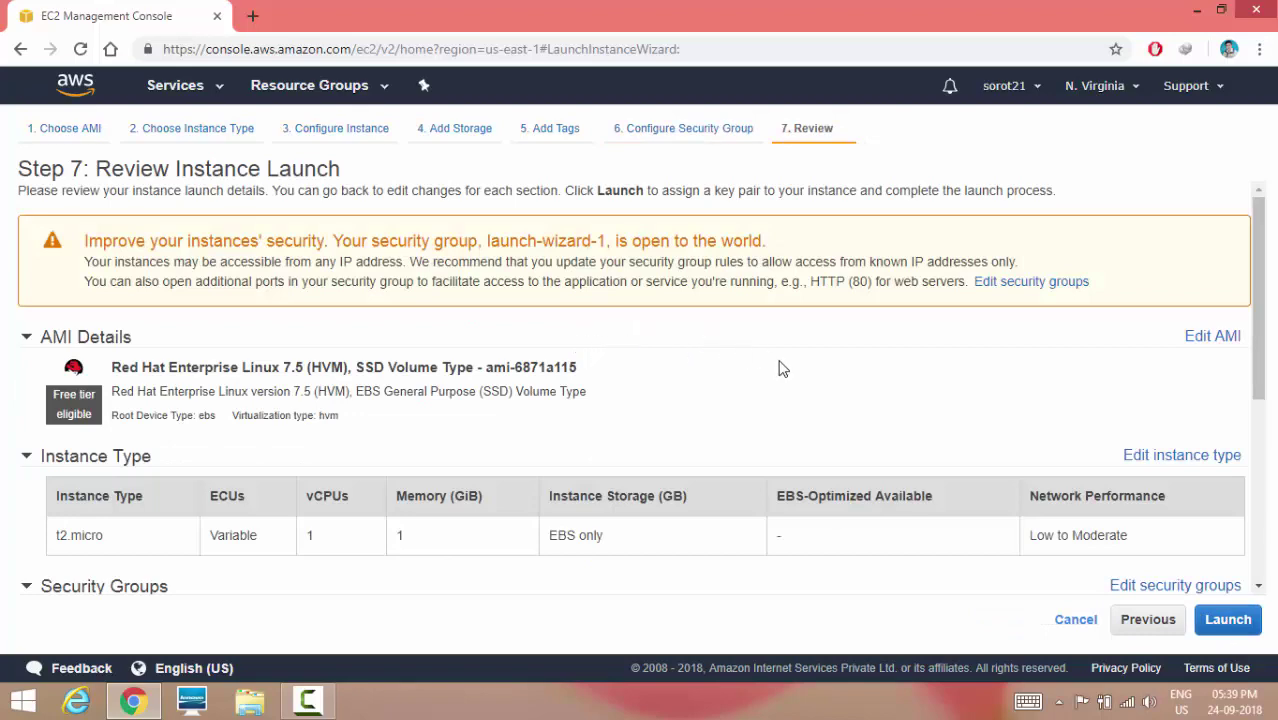
Launch the instance with the existing key pair amazn, acknowledging access to its private key, and show the new instance in the instance list
{"action": "left_click", "coordinate": [1226, 621]}
{"action": "left_click", "coordinate": [367, 468]}
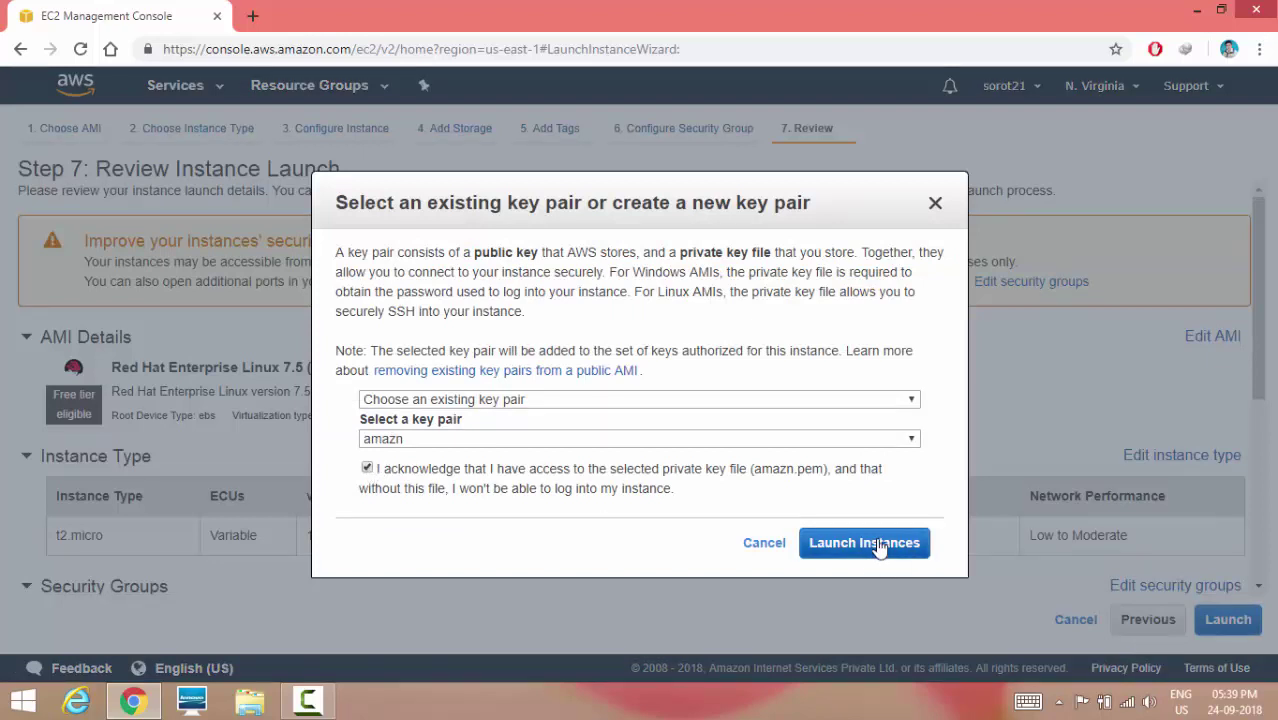
{"action": "left_click", "coordinate": [884, 546]}
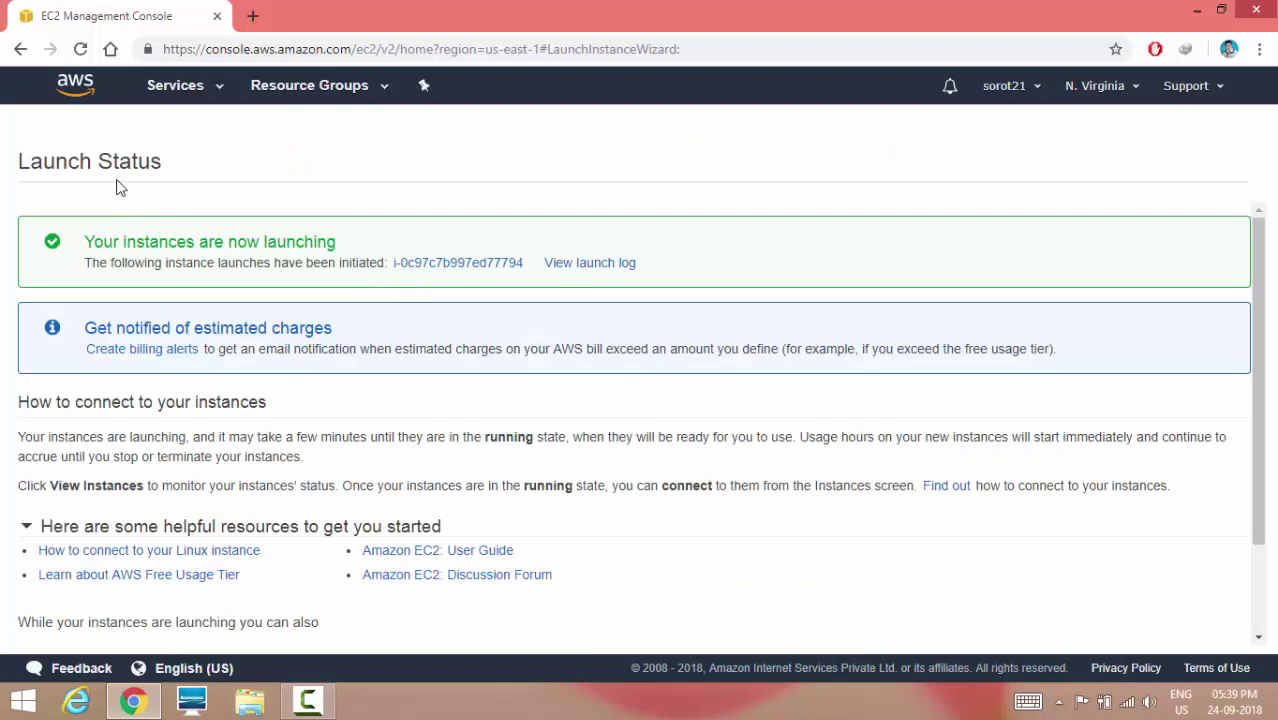
{"action": "left_click", "coordinate": [571, 270]}
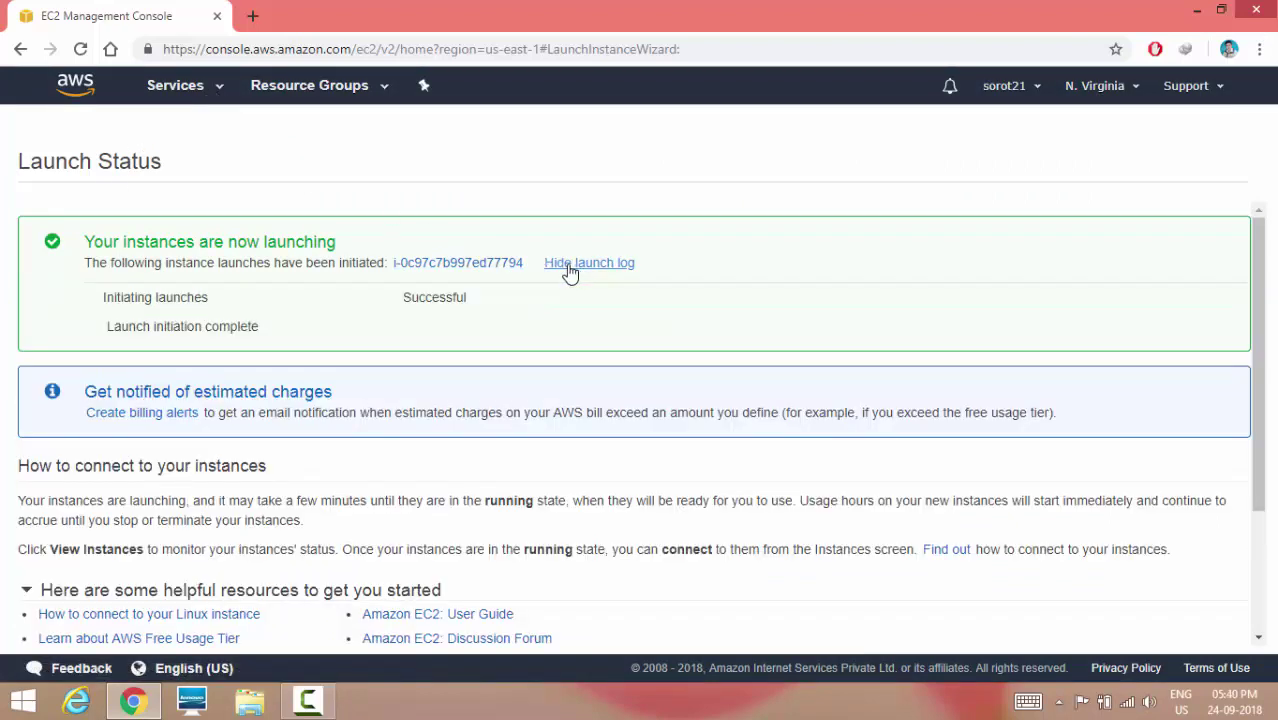
{"action": "left_click", "coordinate": [467, 264]}
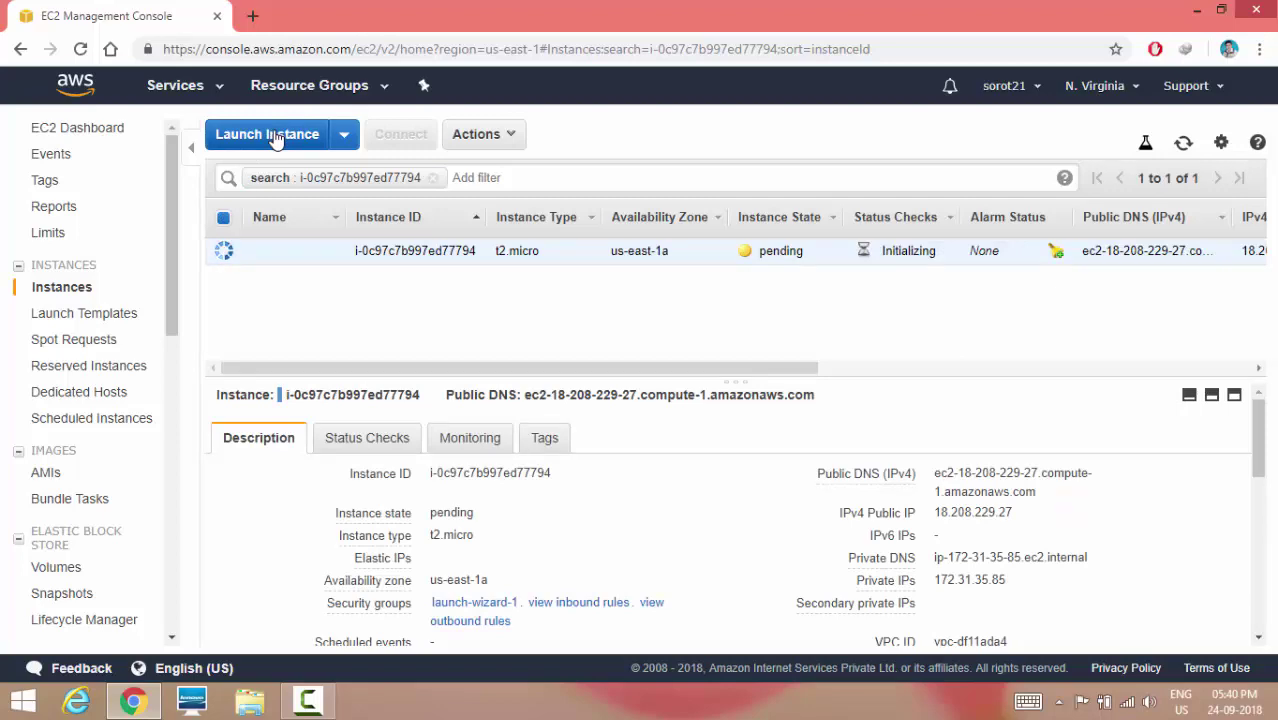
Start launching a second instance from the Red Hat Enterprise Linux 7.5 AMI
{"action": "left_click", "coordinate": [278, 139]}
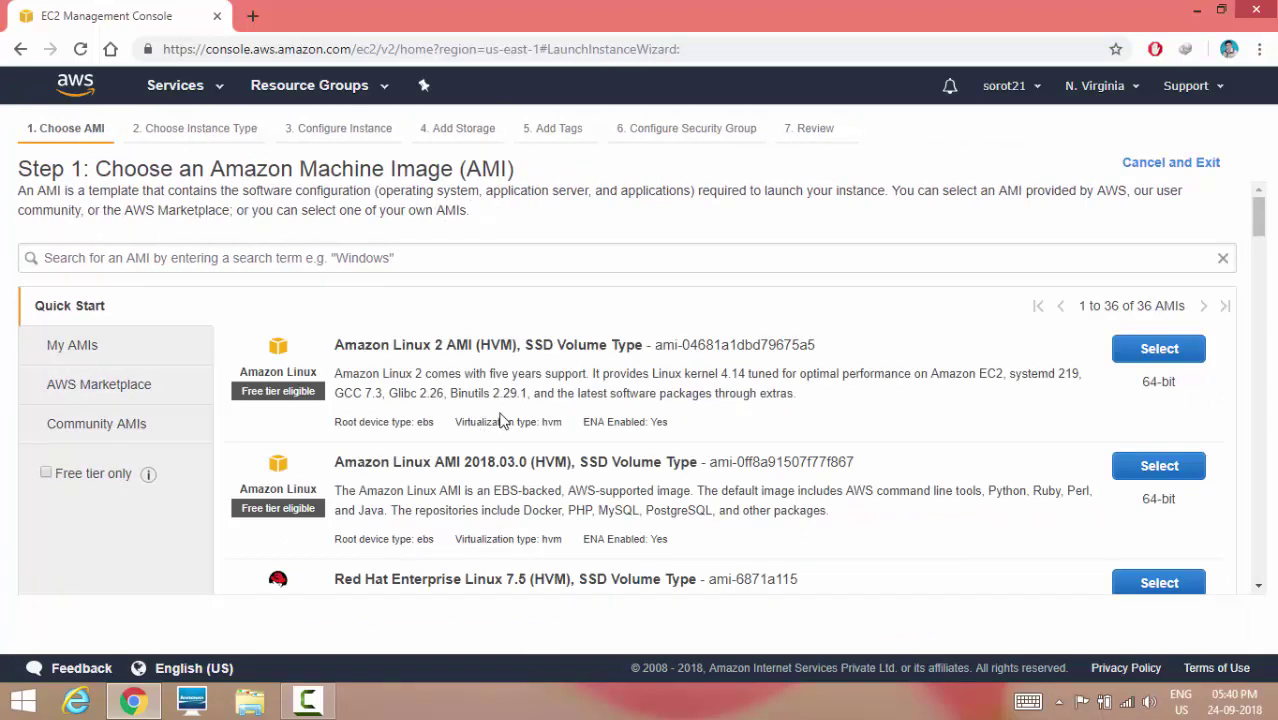
{"action": "scroll", "coordinate": [502, 421], "scroll_direction": "down", "scroll_amount": 2}
{"action": "left_click", "coordinate": [1145, 404]}
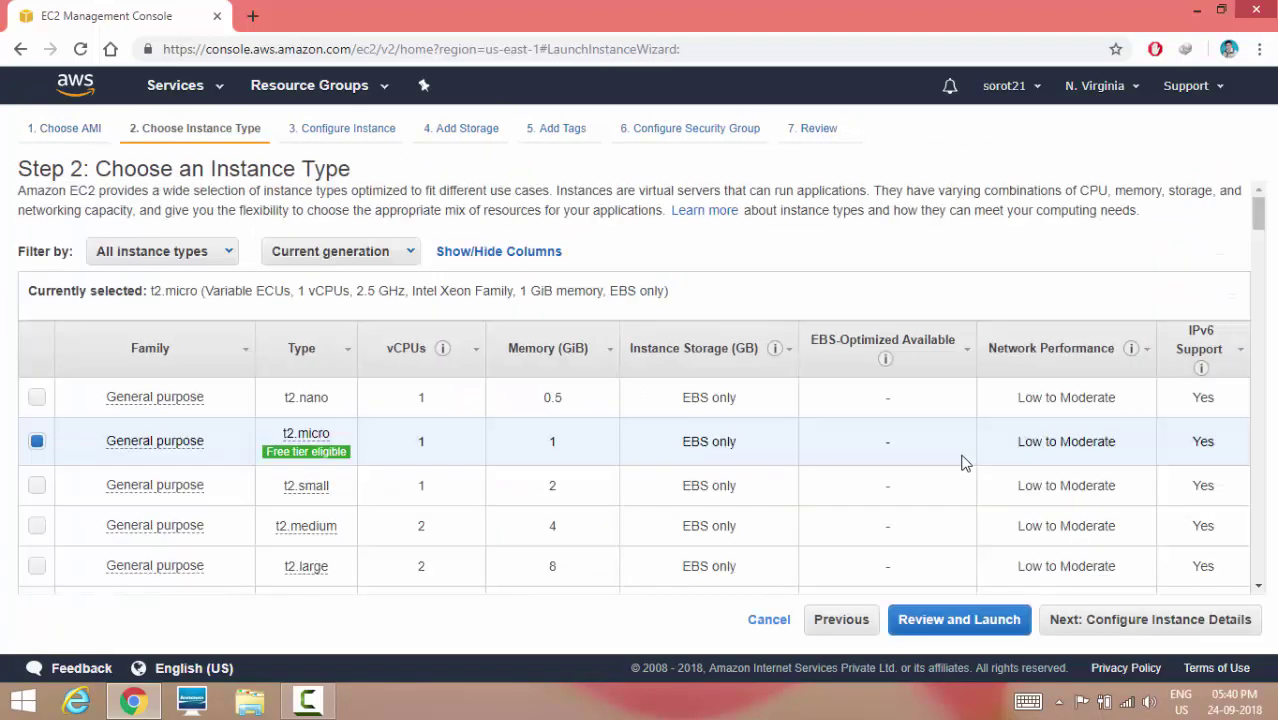
Keep t2.micro, the default instance details and the default storage for the second instance, and continue to its tags
{"action": "scroll", "coordinate": [1000, 490], "scroll_direction": "down", "scroll_amount": 3}
{"action": "left_click", "coordinate": [1166, 626]}
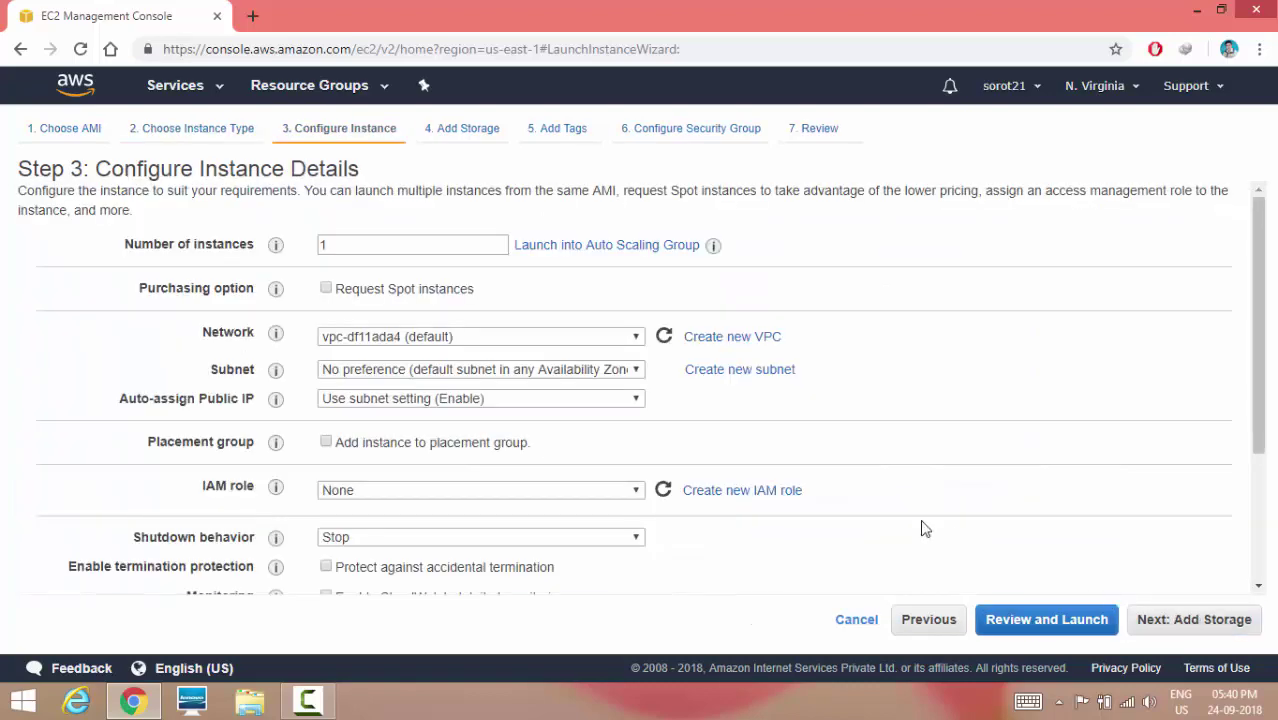
{"action": "scroll", "coordinate": [1030, 472], "scroll_direction": "down", "scroll_amount": 2}
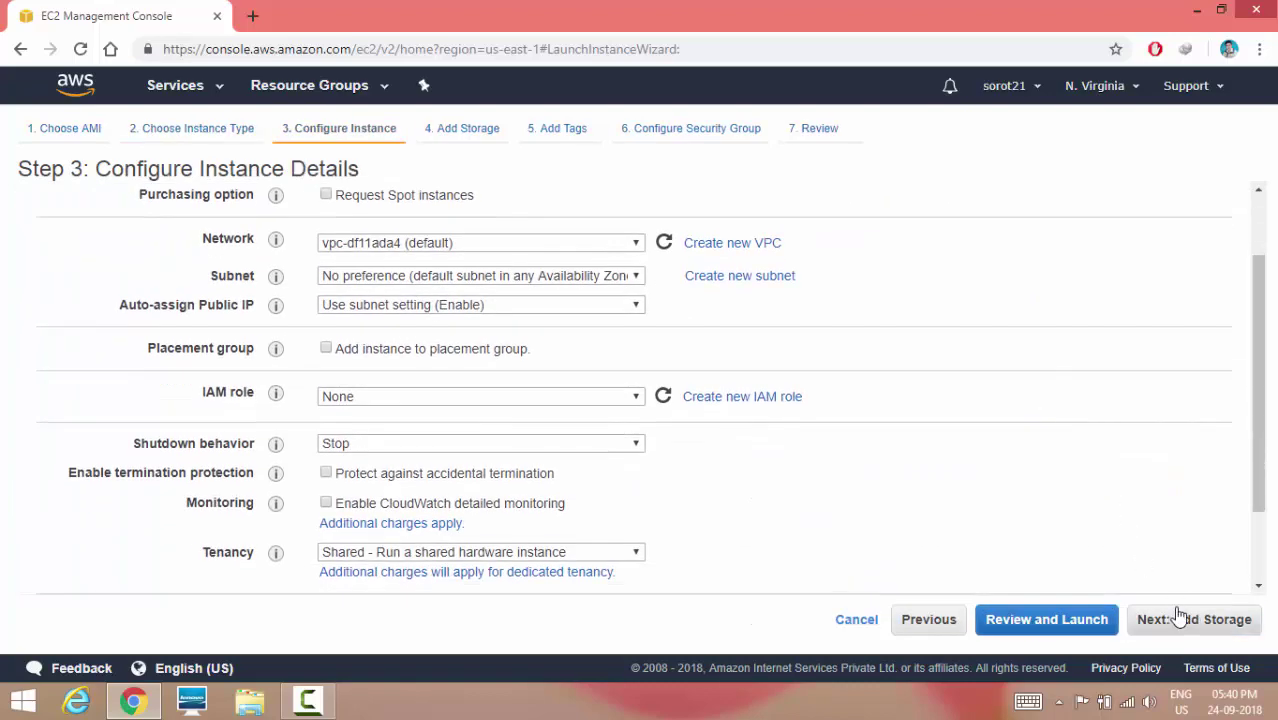
{"action": "left_click", "coordinate": [1178, 617]}
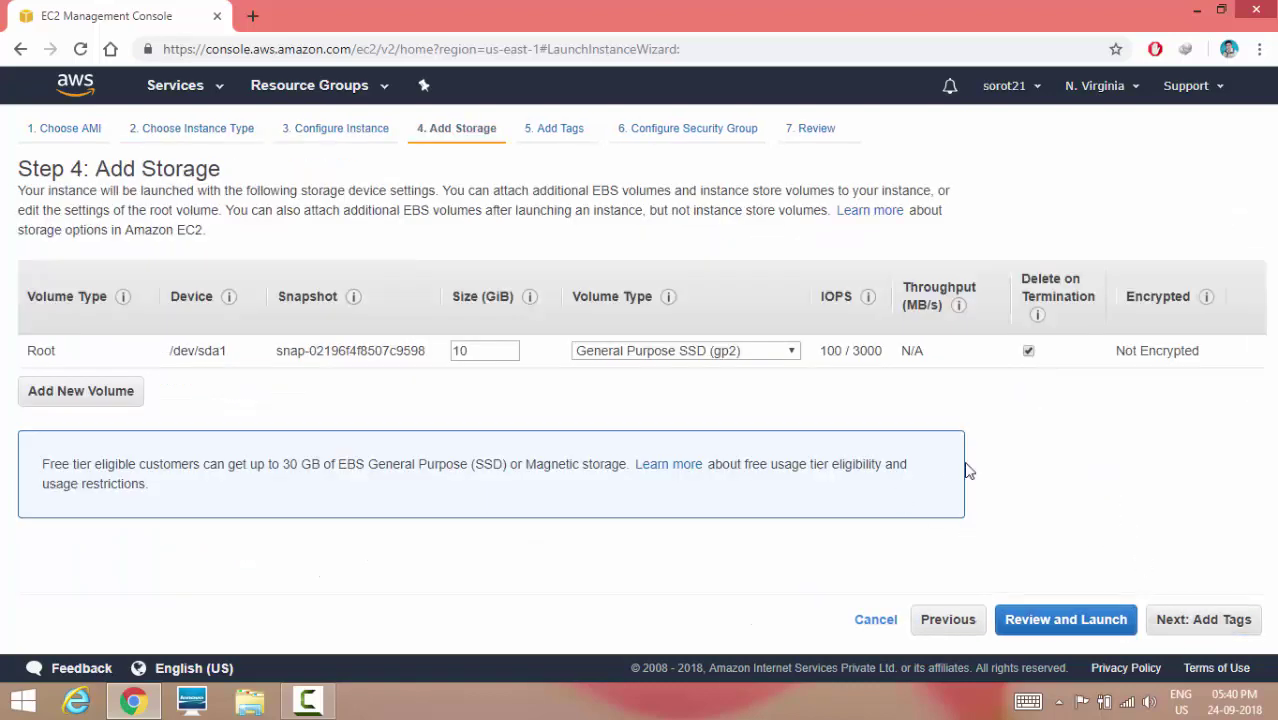
{"action": "left_click", "coordinate": [1214, 619]}
Add a tag with the key name and the value servera to the second instance
{"action": "left_click", "coordinate": [60, 422]}
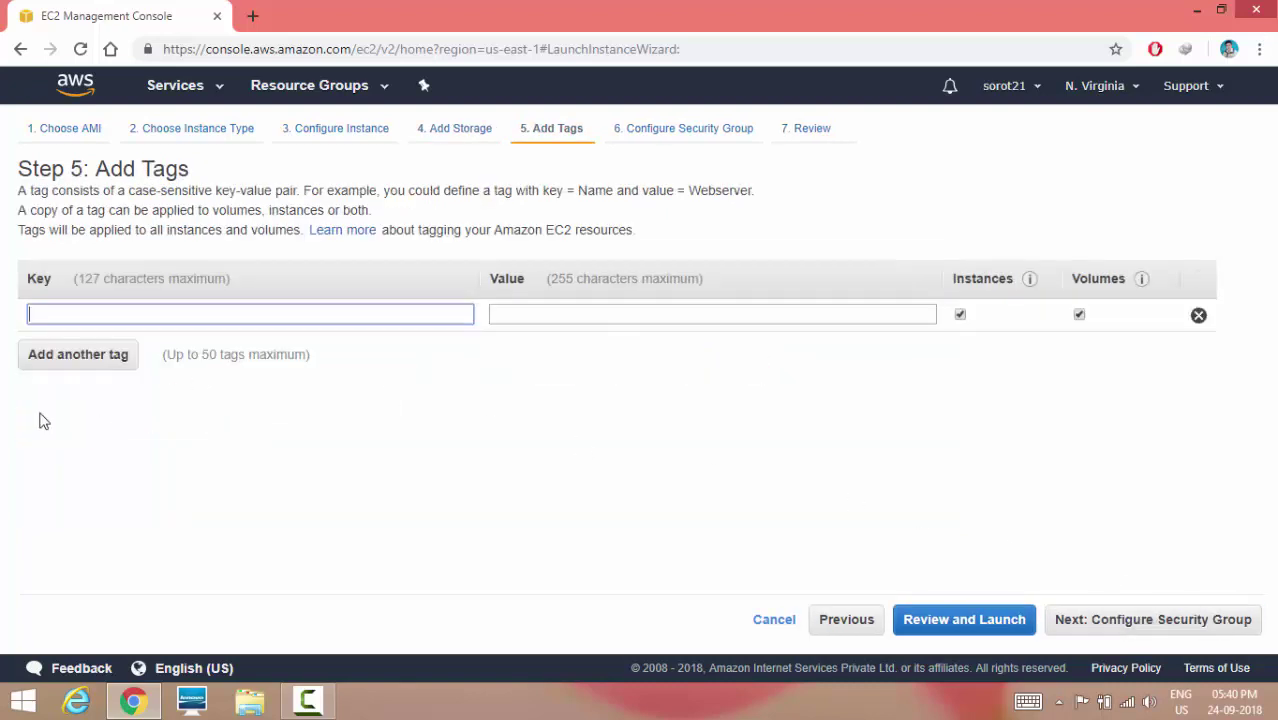
{"action": "type", "text": "name"}
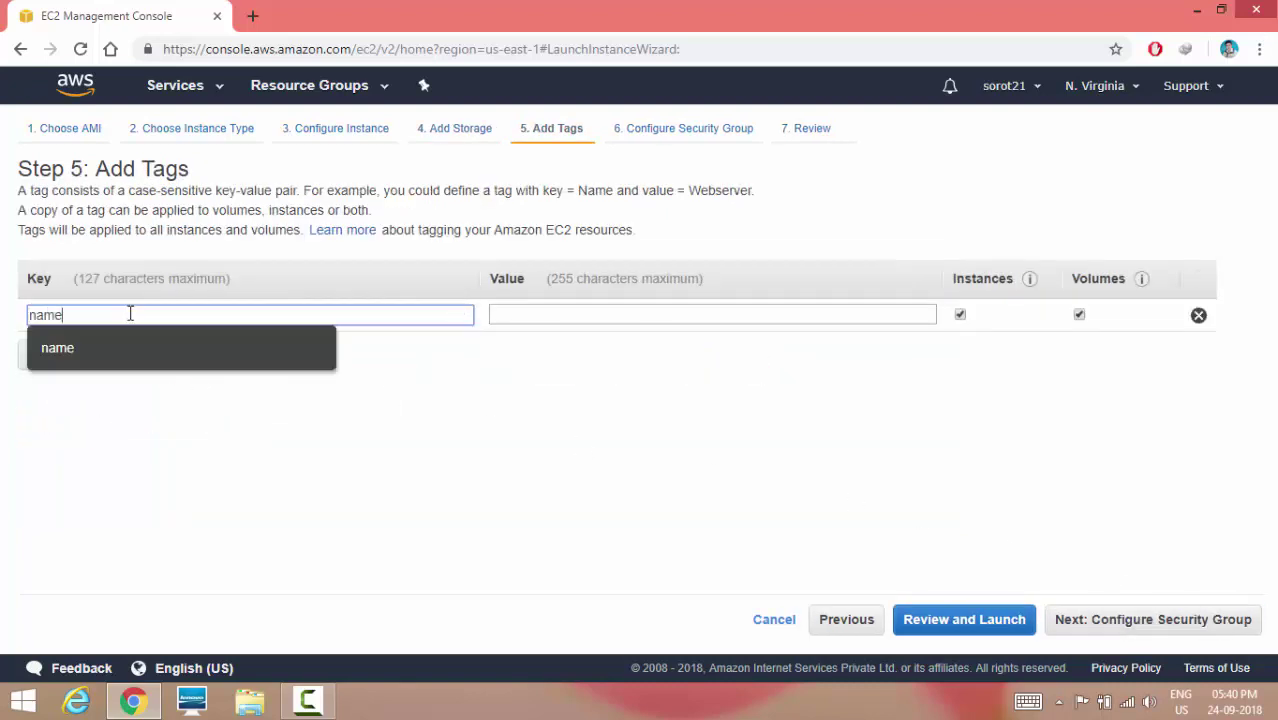
{"action": "key", "text": "Tab"}
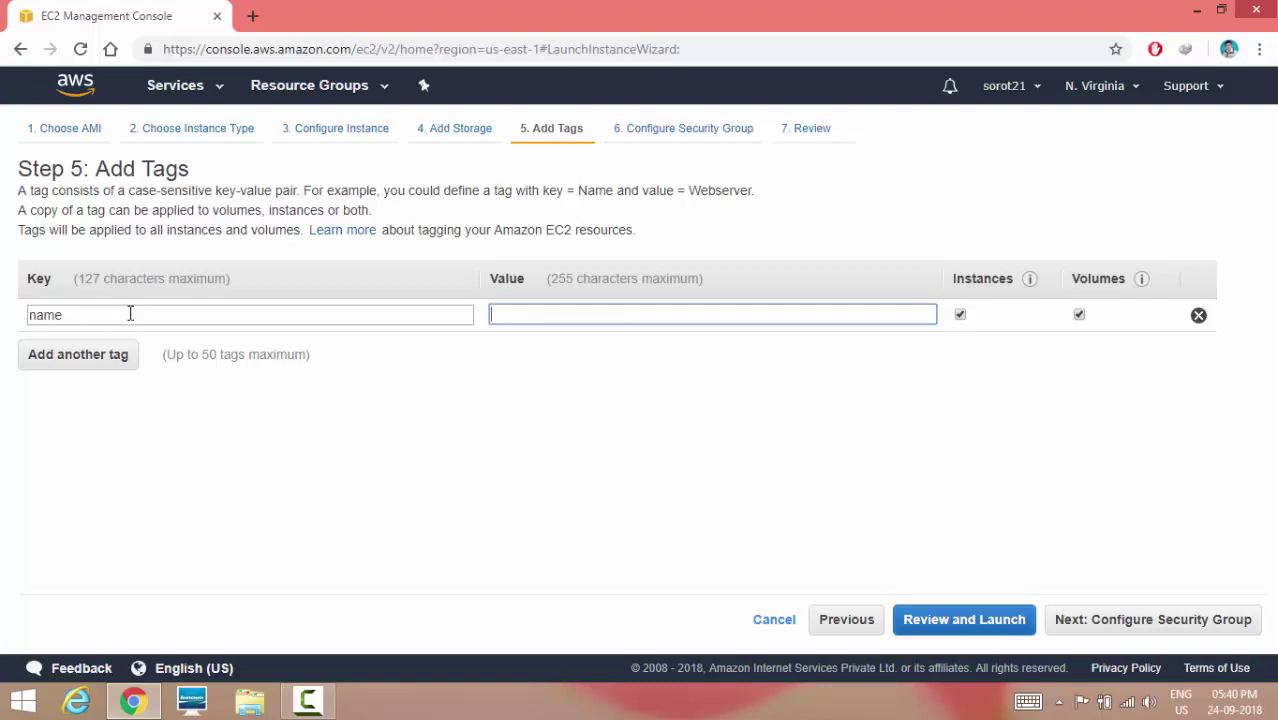
{"action": "type", "text": "serve"}
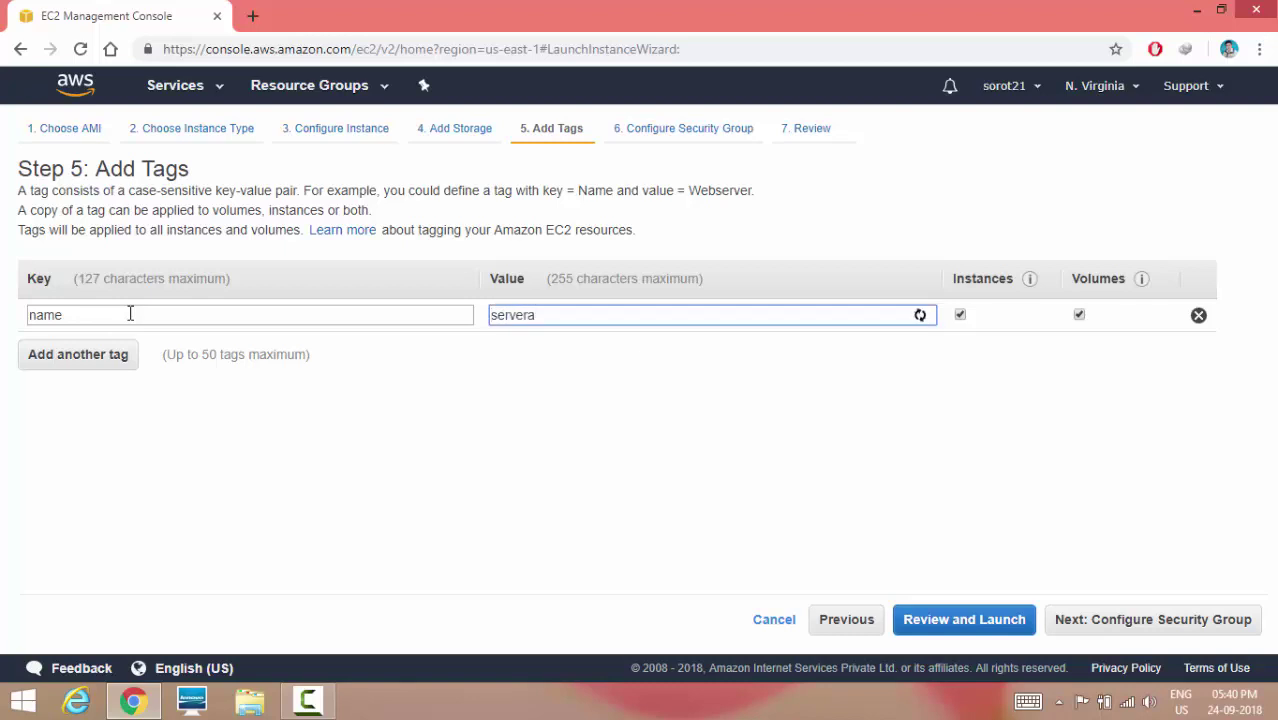
{"action": "type", "text": "ra"}
Assign the existing security group launch-wizard-1 to the servera instance
{"action": "left_click", "coordinate": [1173, 621]}
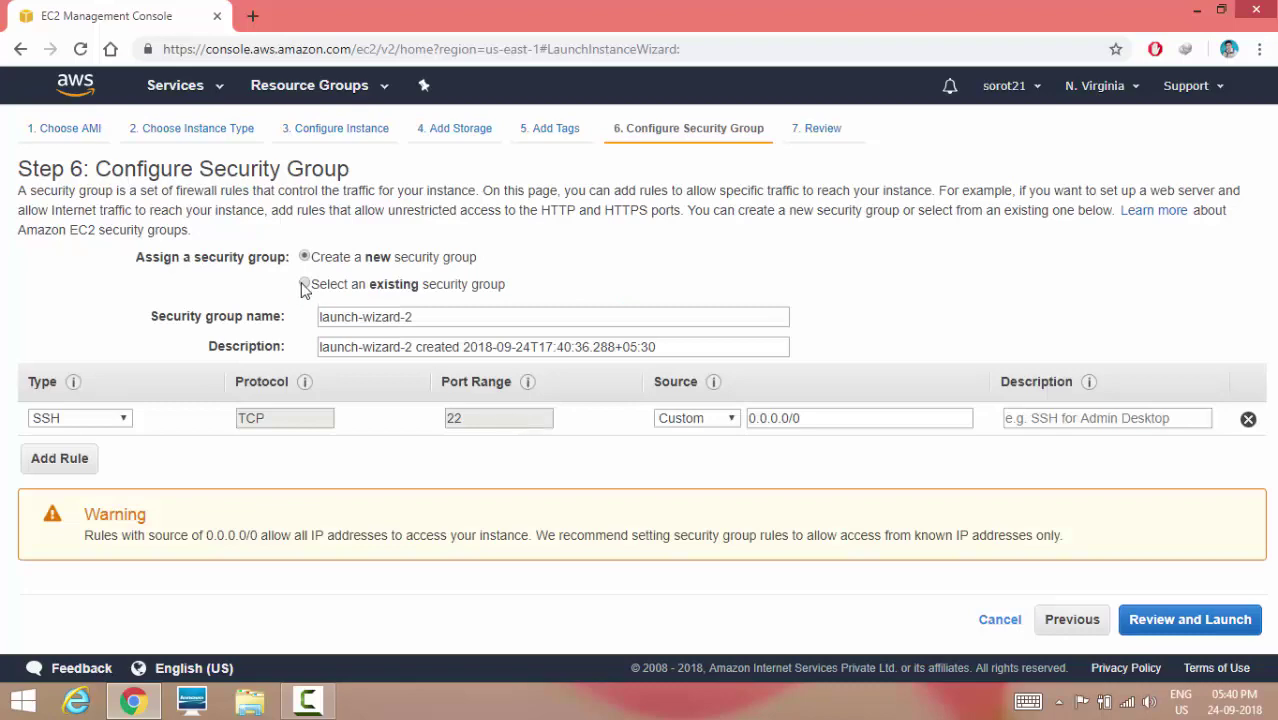
{"action": "left_click", "coordinate": [305, 285]}
{"action": "left_click", "coordinate": [37, 388]}
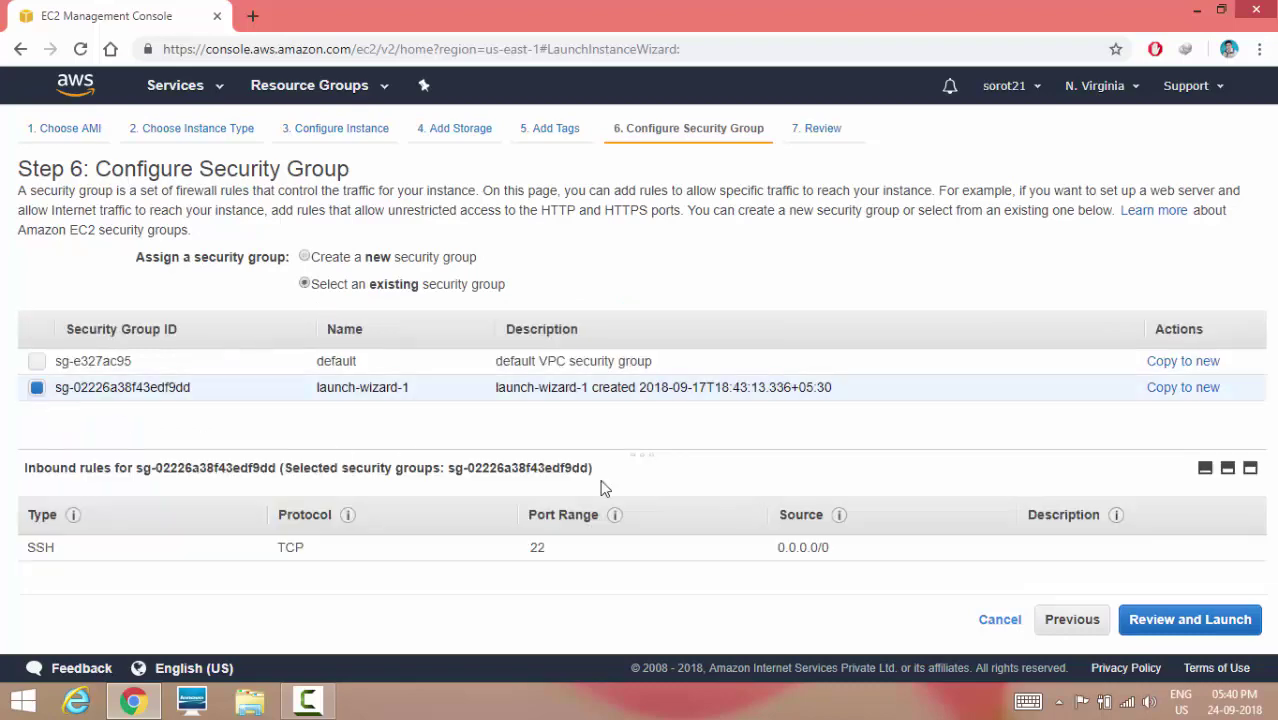
Launch the servera instance with the existing amazn key pair, acknowledging private key access, and show the list of all instances
{"action": "left_click", "coordinate": [1160, 620]}
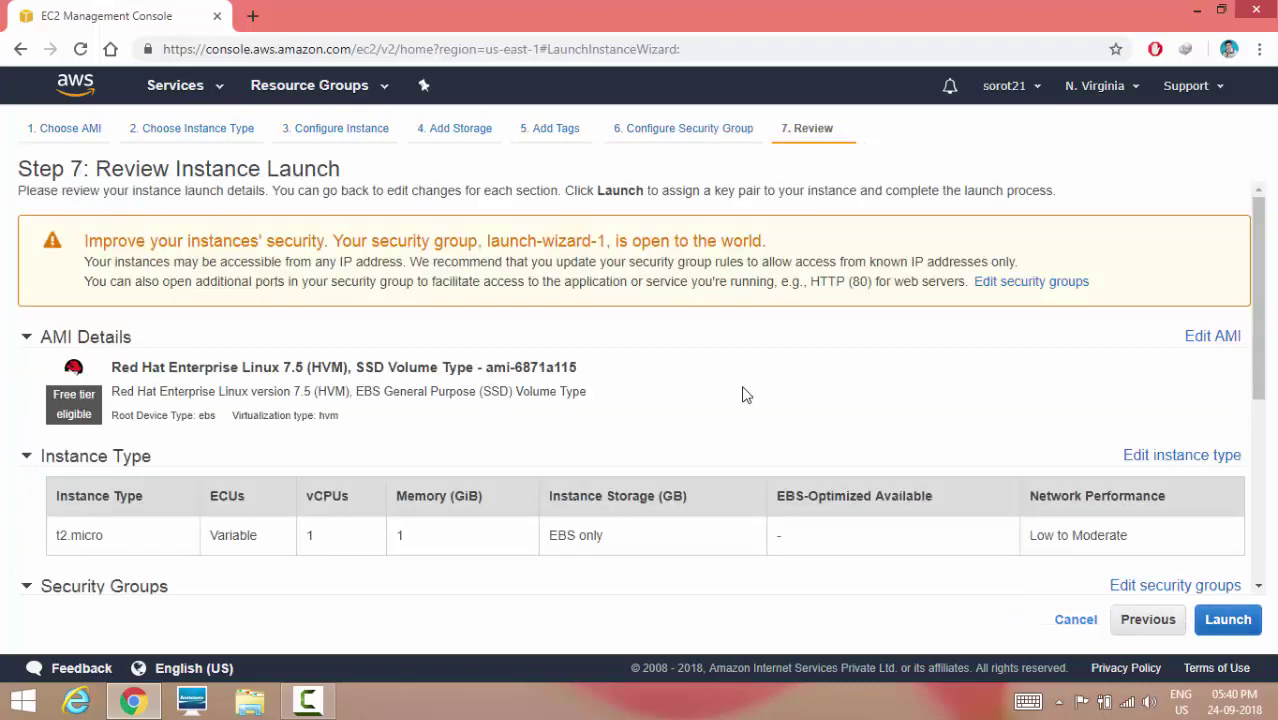
{"action": "left_click", "coordinate": [1247, 610]}
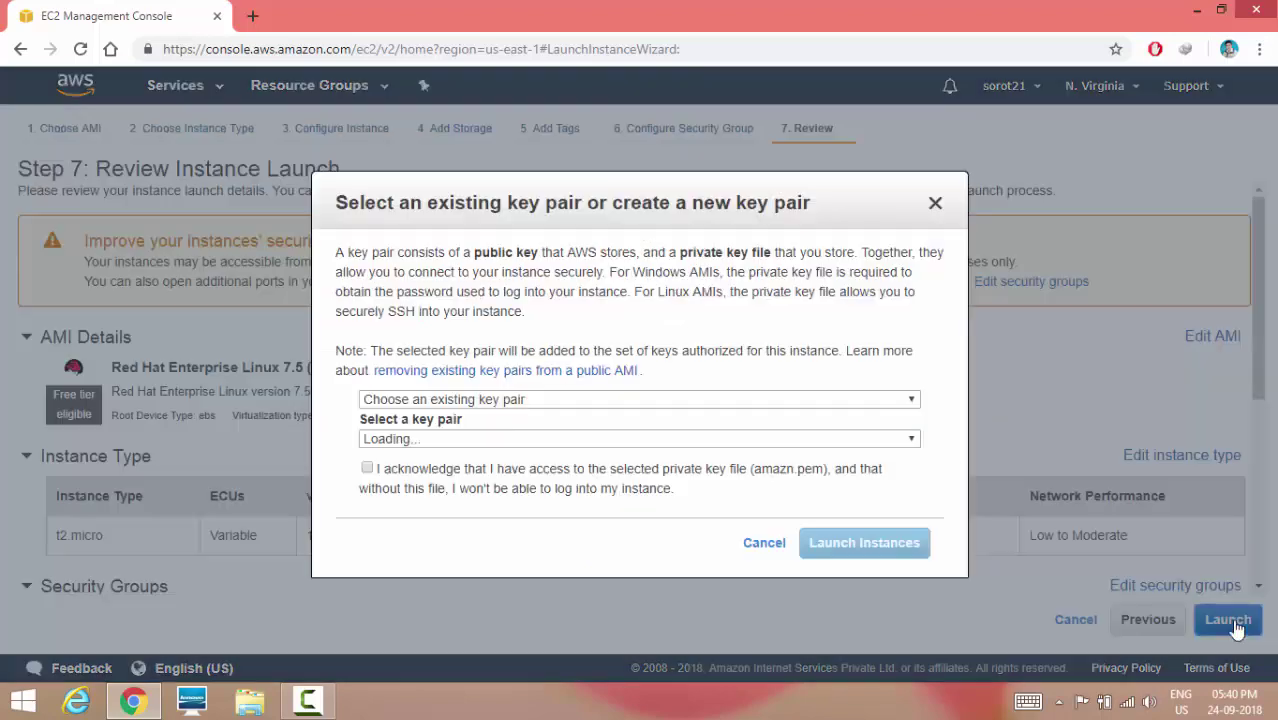
{"action": "left_click", "coordinate": [368, 469]}
{"action": "left_click", "coordinate": [905, 543]}
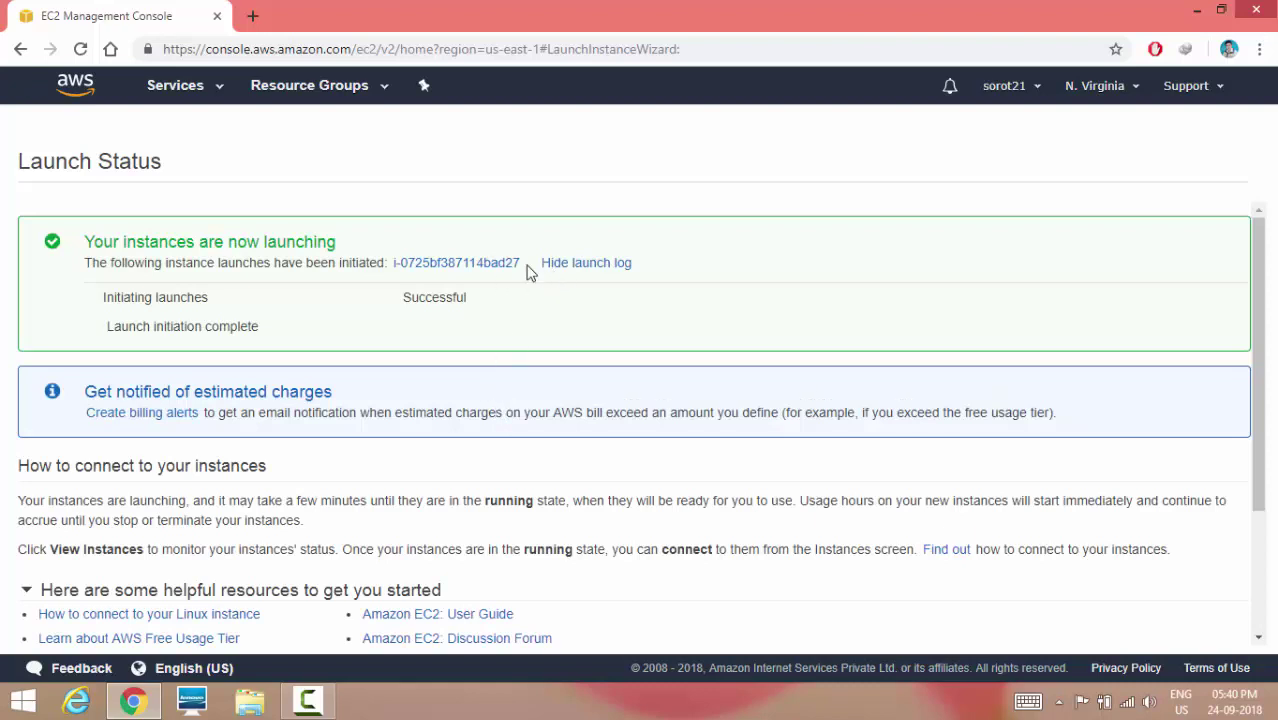
{"action": "left_click", "coordinate": [456, 264]}
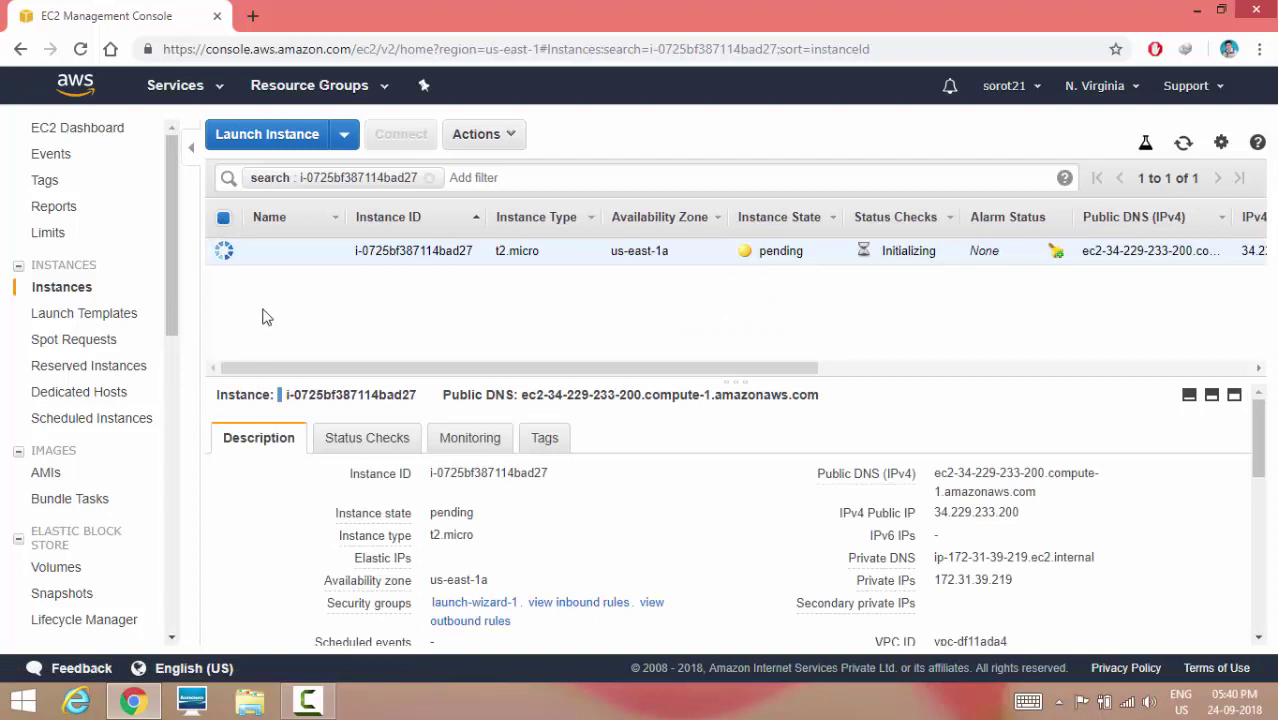
{"action": "left_click", "coordinate": [66, 289]}
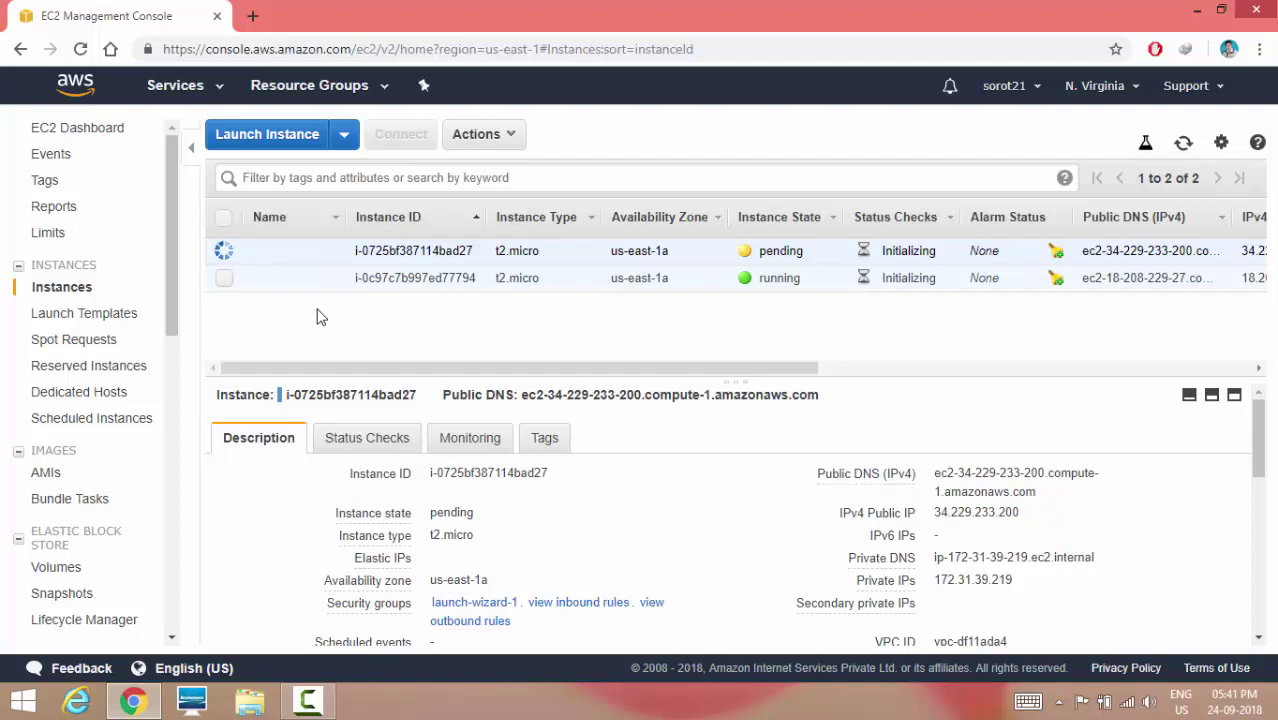
Name the running instance wrkstn and the pending instance servera in the instance list
{"action": "left_click", "coordinate": [224, 280]}
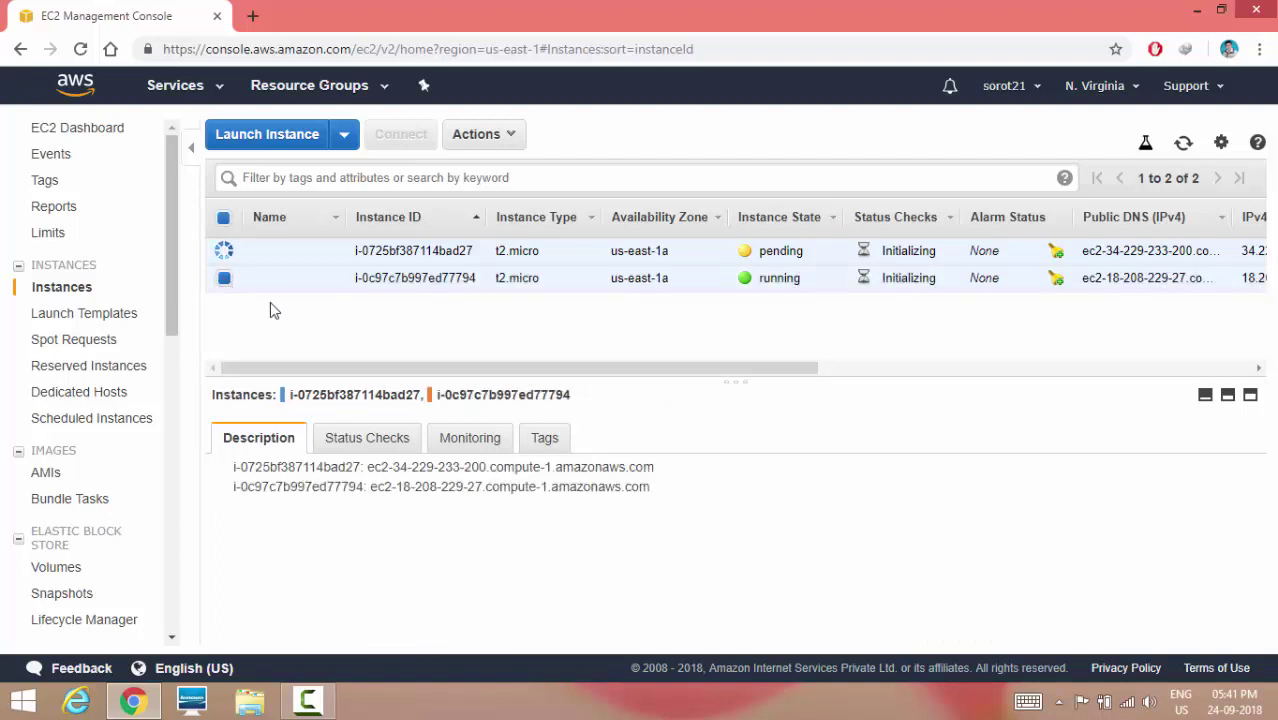
{"action": "left_click", "coordinate": [225, 279]}
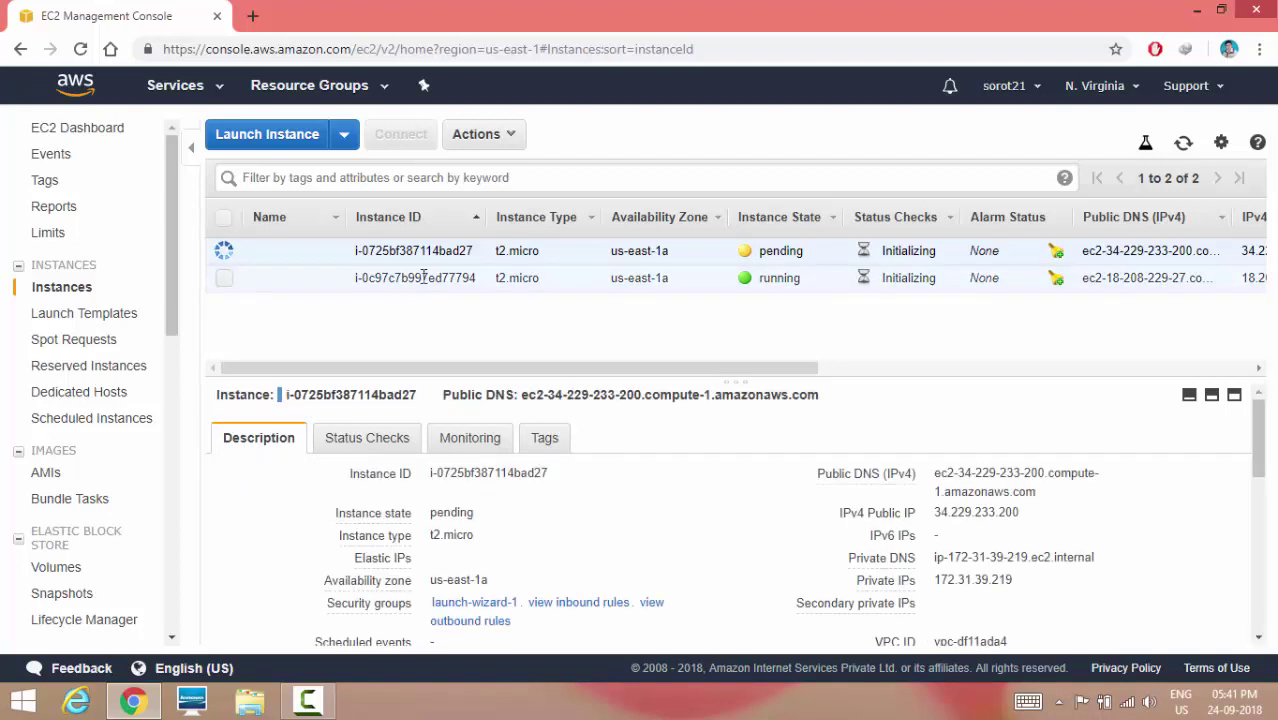
{"action": "left_click", "coordinate": [327, 280]}
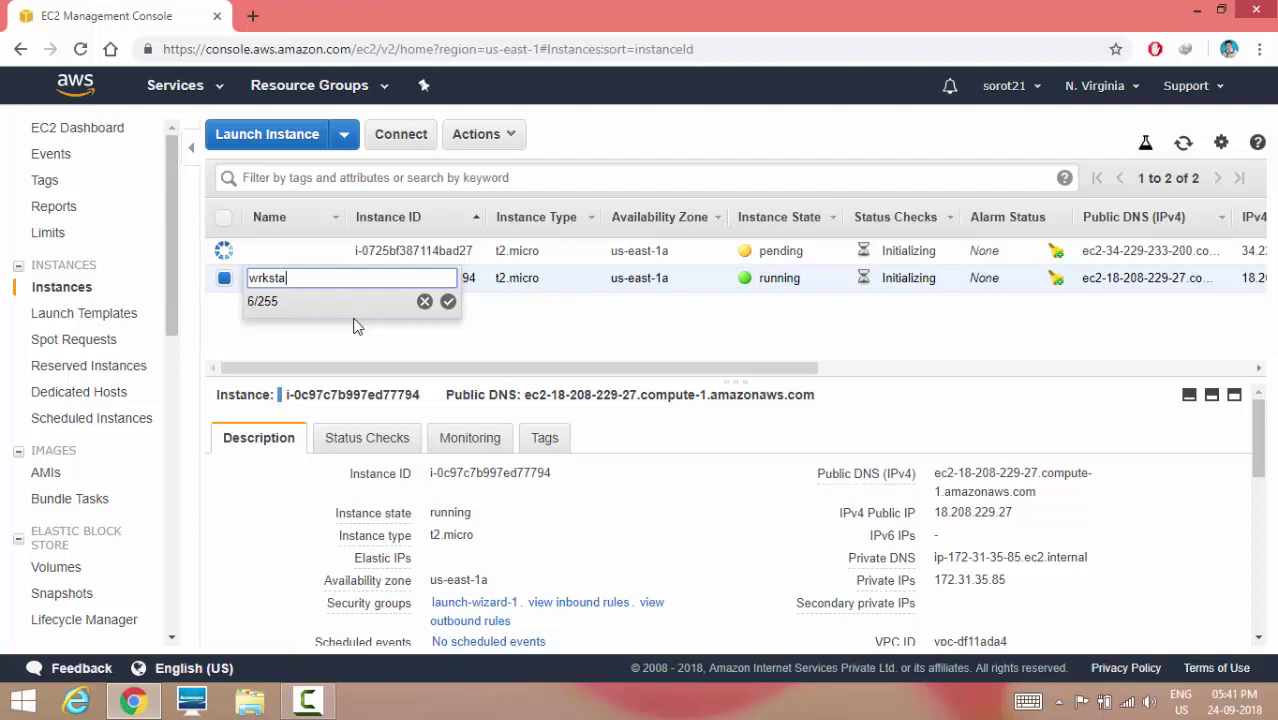
{"action": "left_click", "coordinate": [448, 301]}
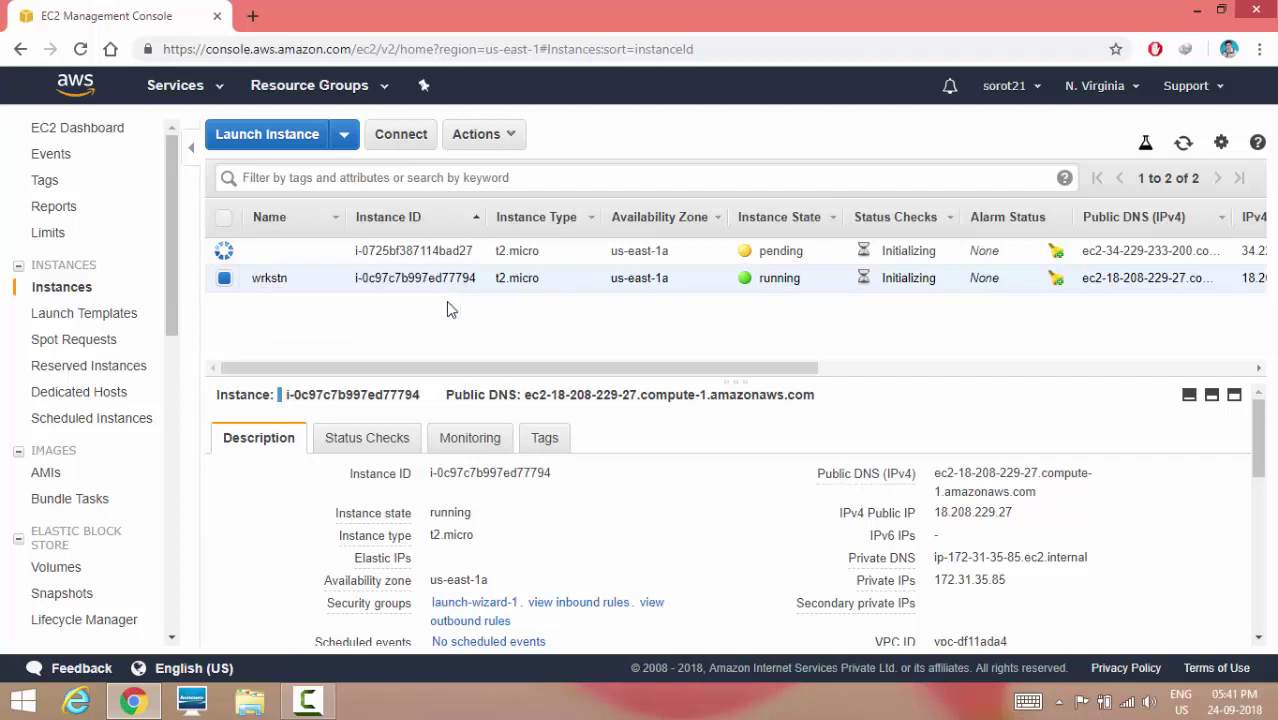
{"action": "left_click", "coordinate": [330, 250]}
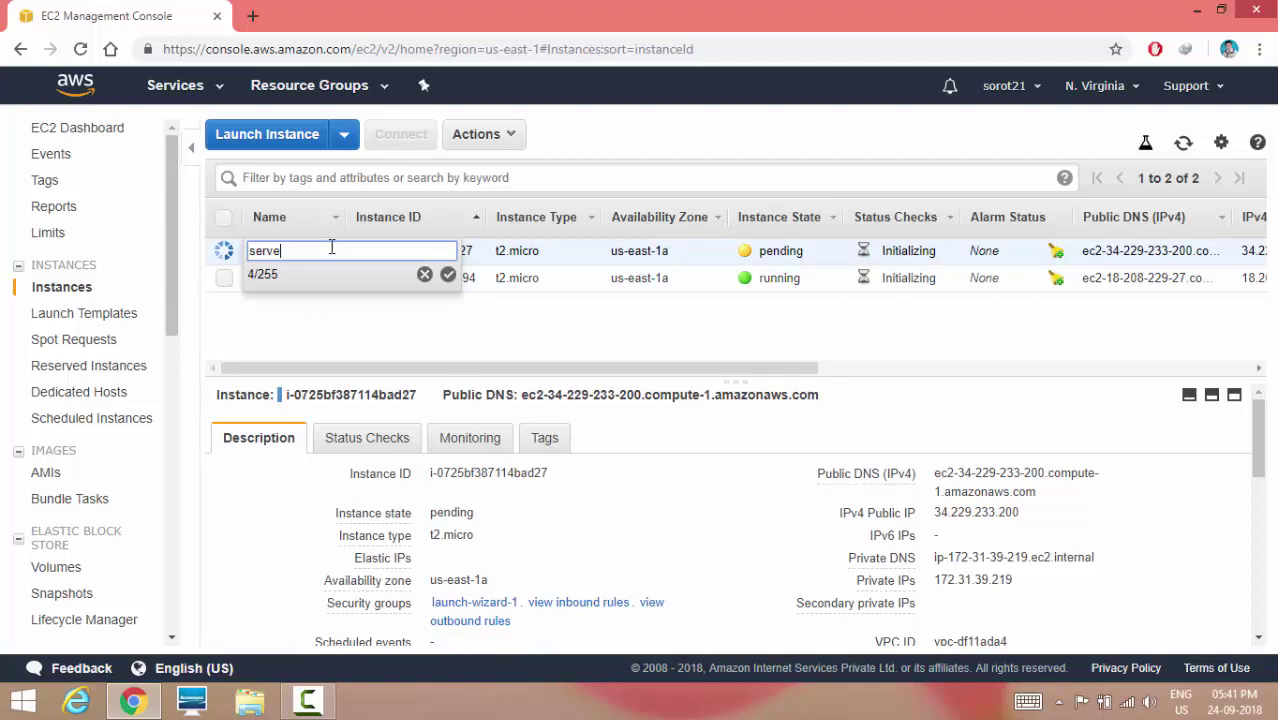
{"action": "key", "text": "Return"}
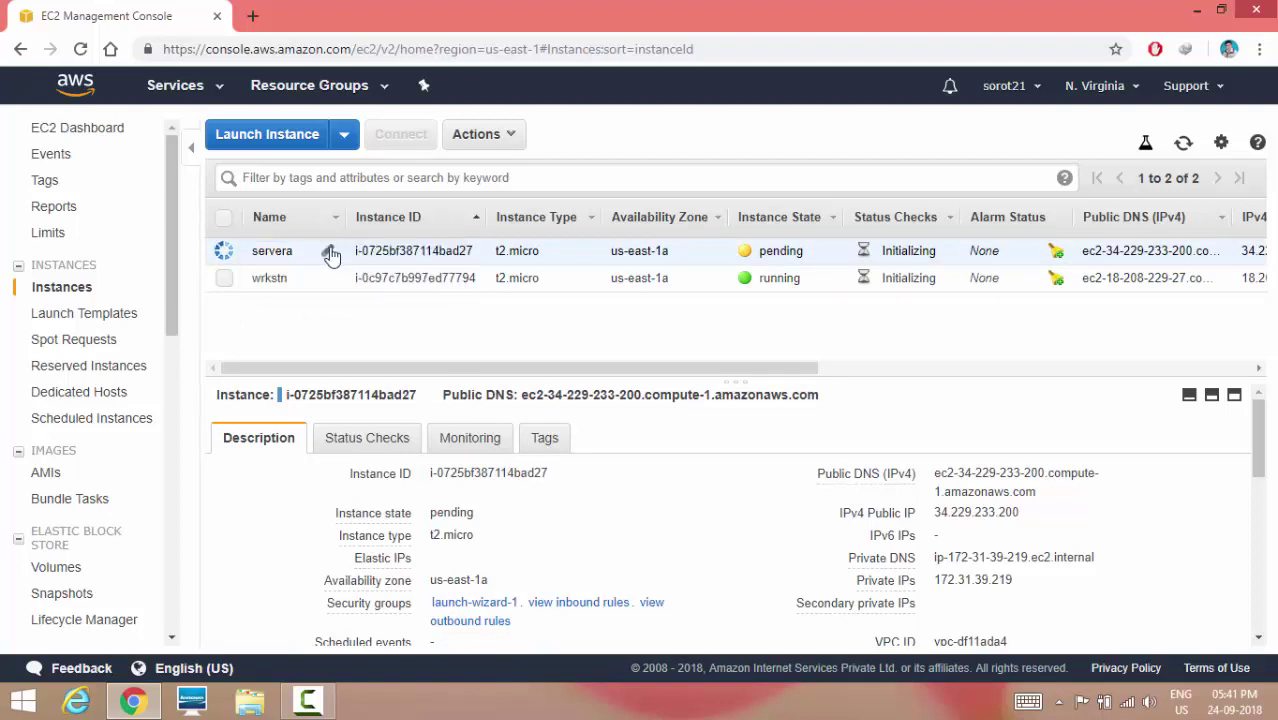
Select only the wrkstn instance and copy its IPv4 public IP address
{"action": "left_click", "coordinate": [226, 252]}
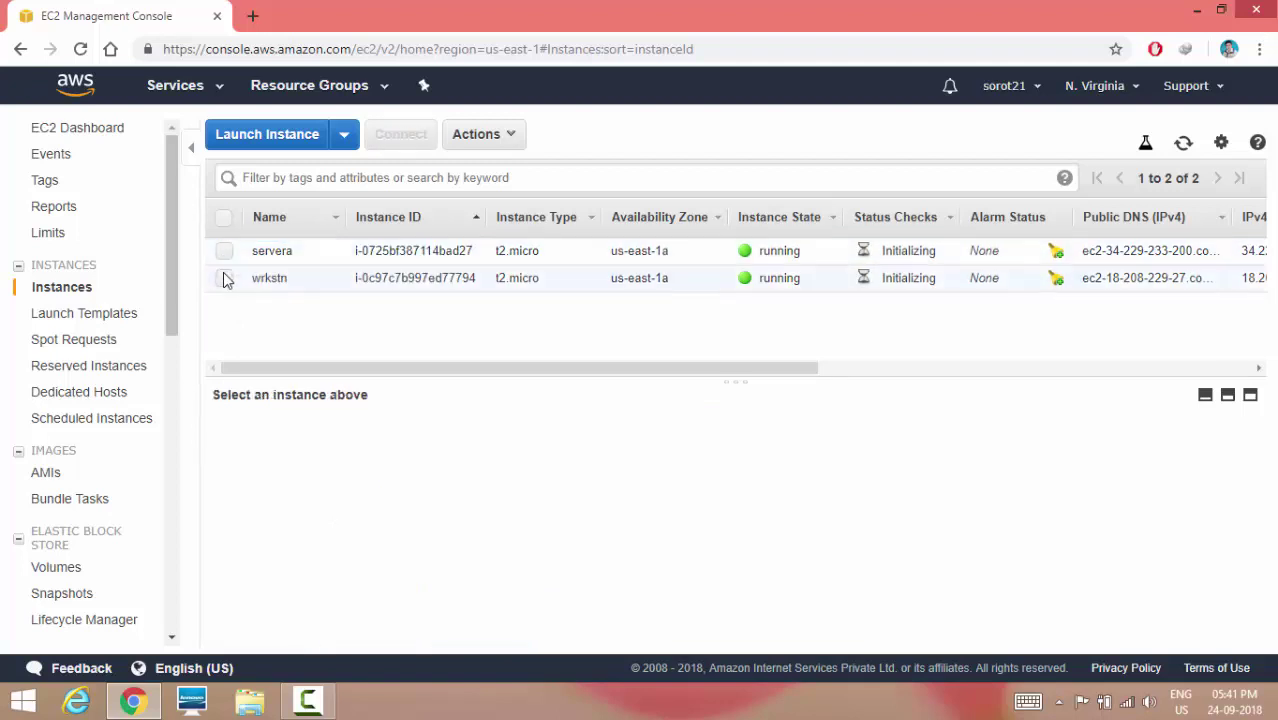
{"action": "left_click", "coordinate": [224, 278]}
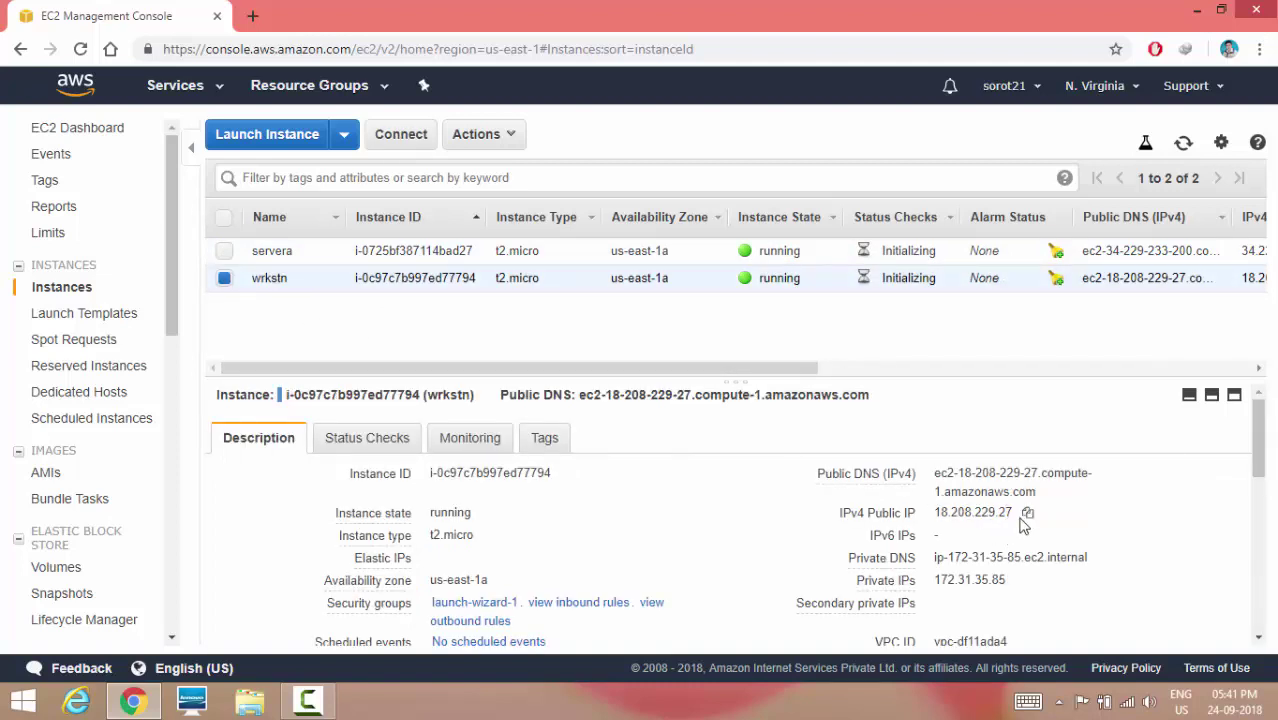
{"action": "left_click", "coordinate": [1028, 514]}
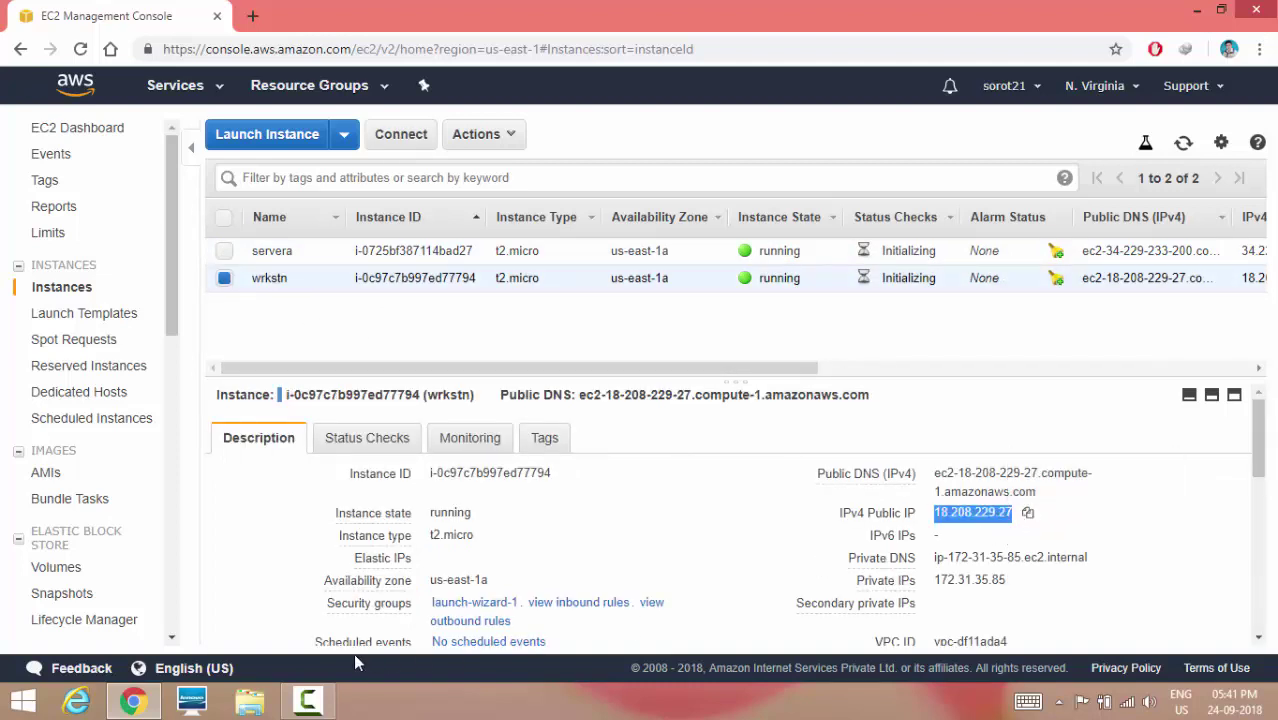
Start PuTTY from the Downloads folder and enter the copied address 18.208.229.27 as the host
{"action": "left_click", "coordinate": [250, 700]}
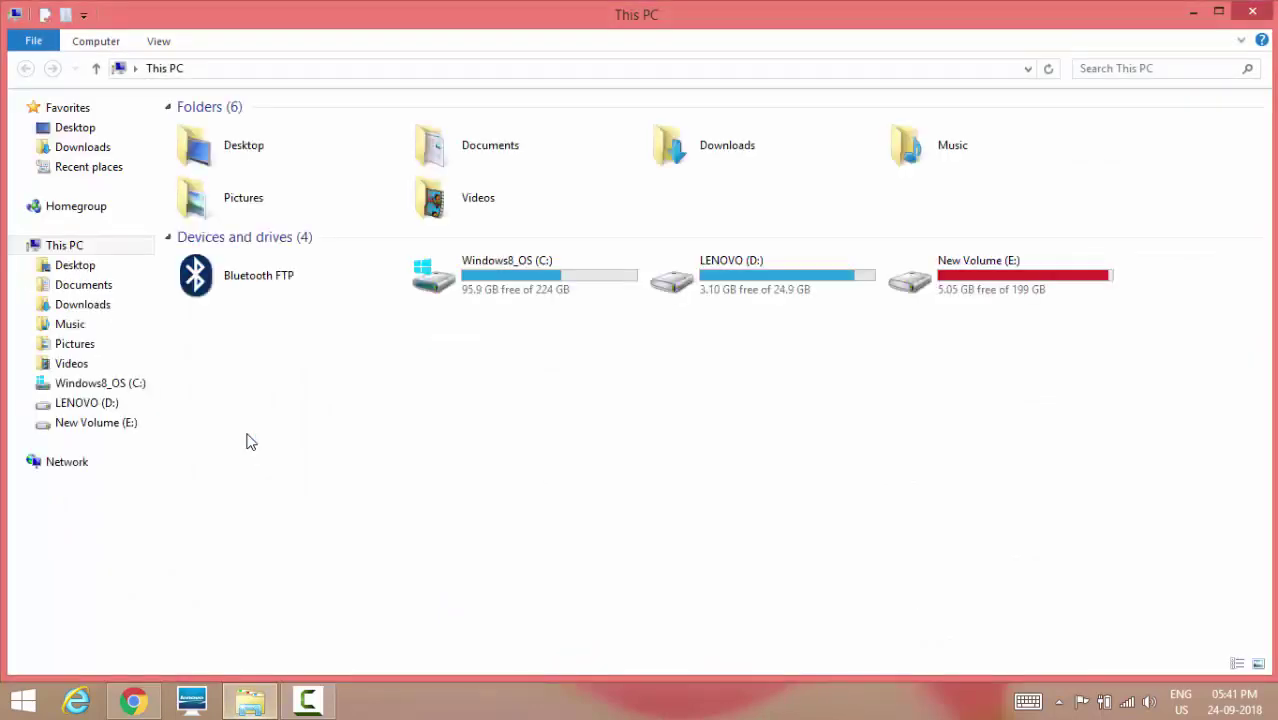
{"action": "left_click", "coordinate": [82, 150]}
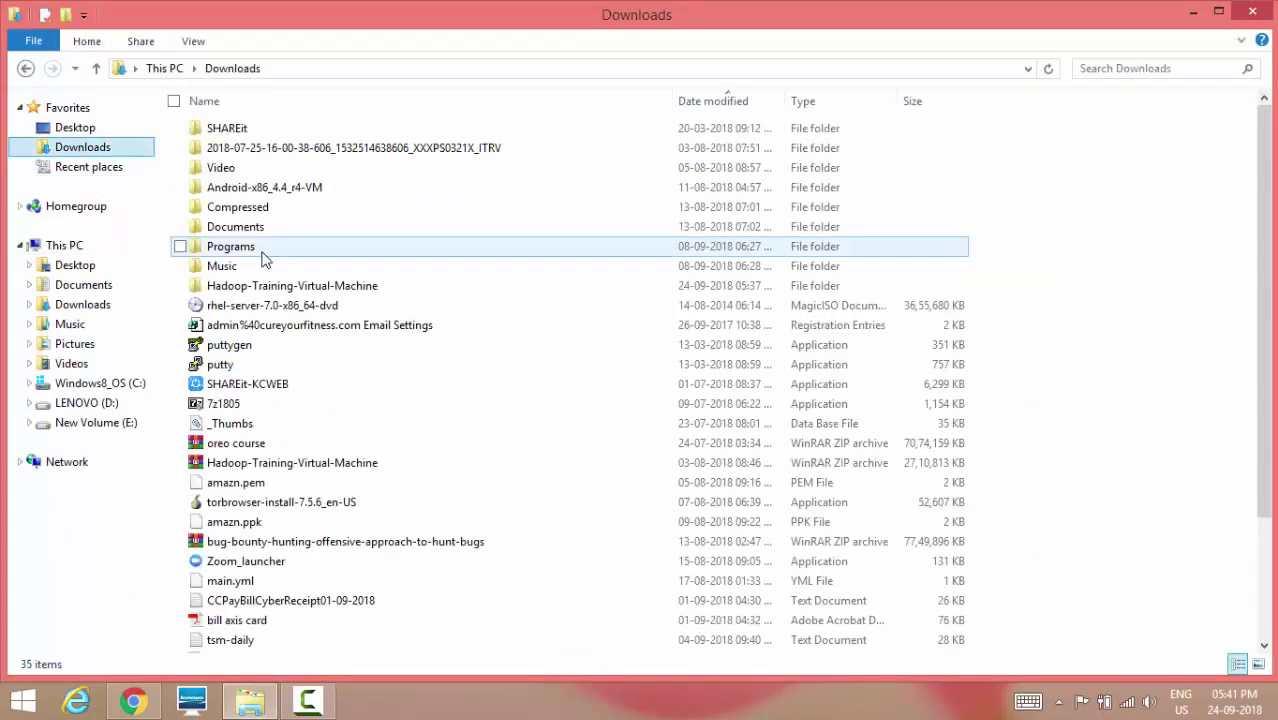
{"action": "double_click", "coordinate": [245, 368]}
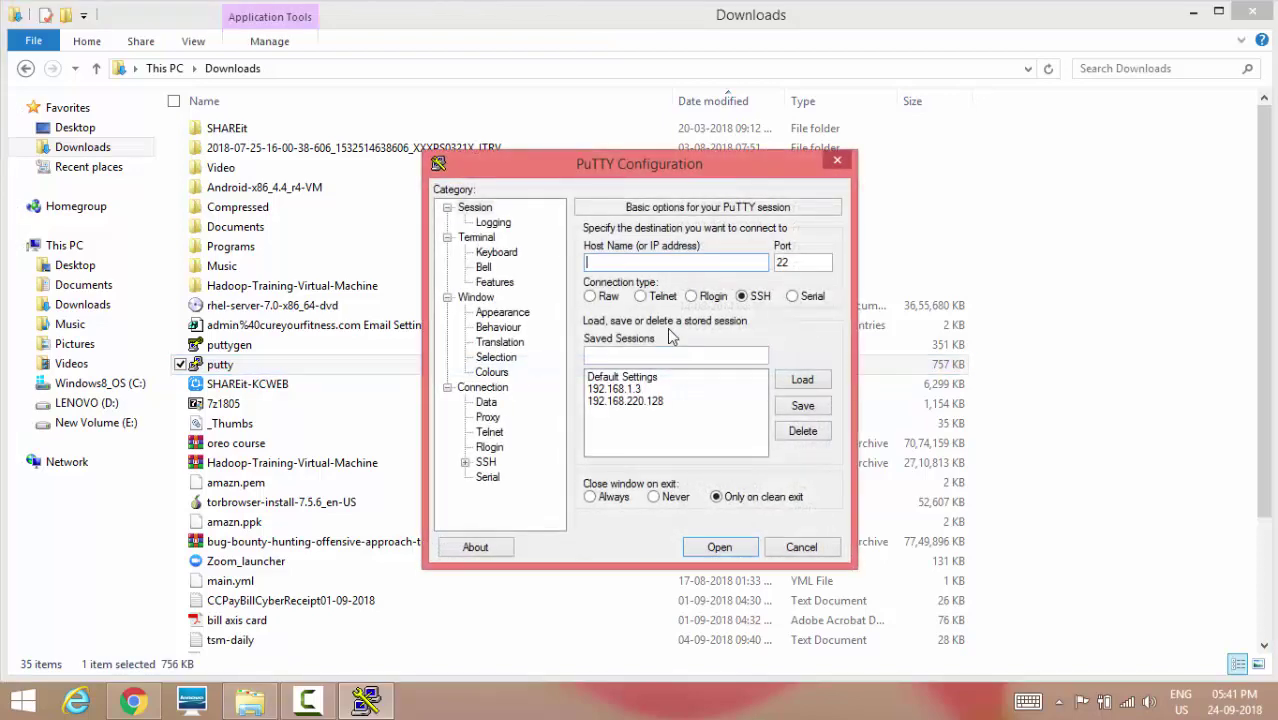
{"action": "key", "text": "ctrl+v"}
Set the PuTTY terminal font to Courier New, size 18, and enable the use of system colours
{"action": "left_click", "coordinate": [477, 297]}
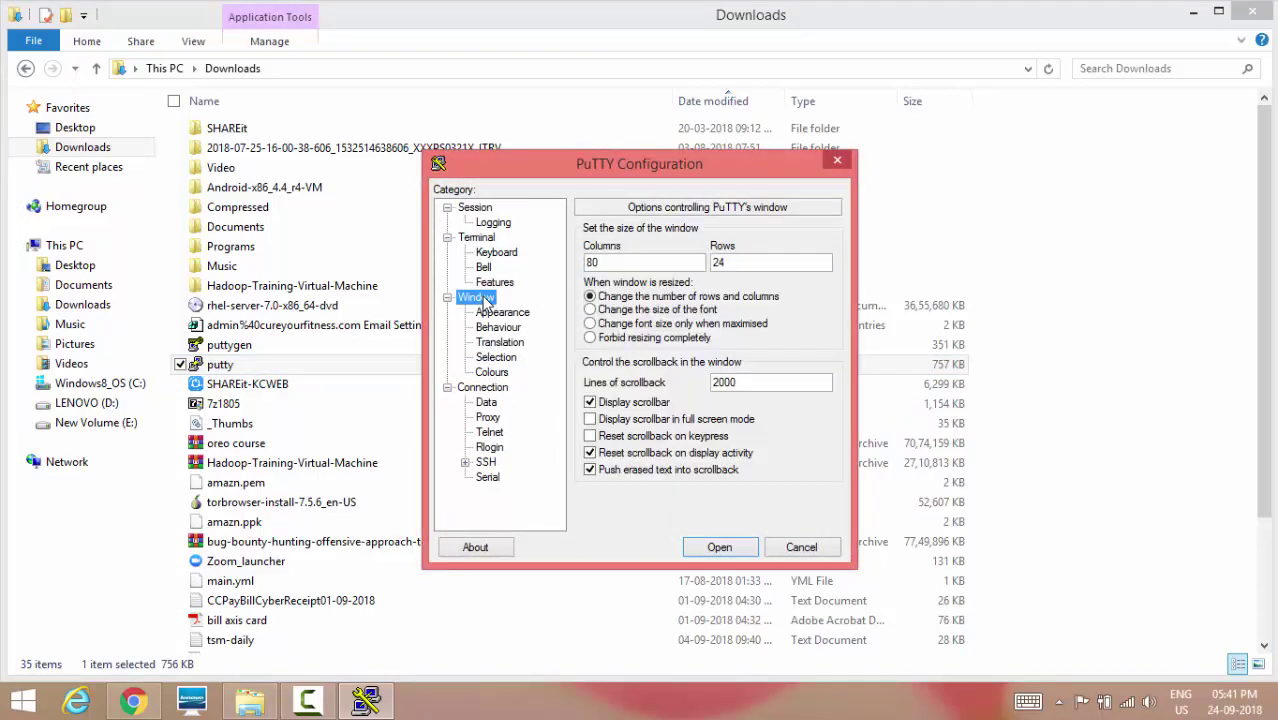
{"action": "left_click", "coordinate": [513, 314]}
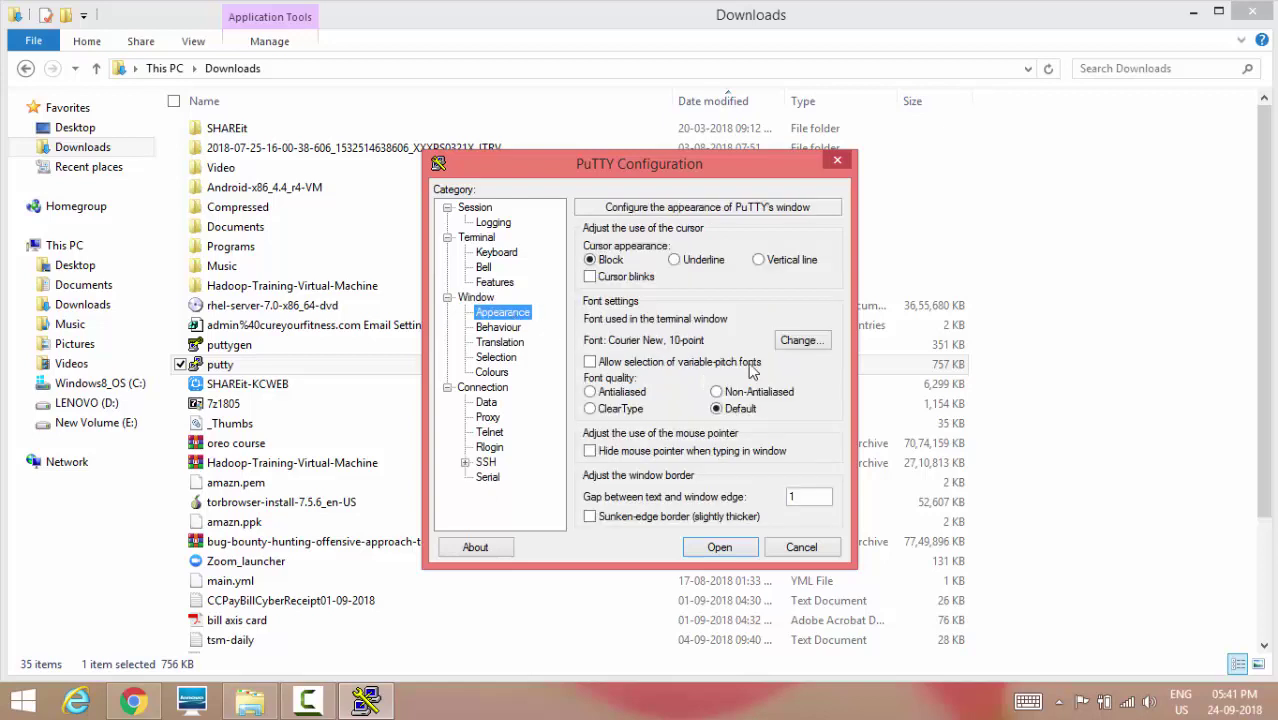
{"action": "left_click", "coordinate": [802, 341]}
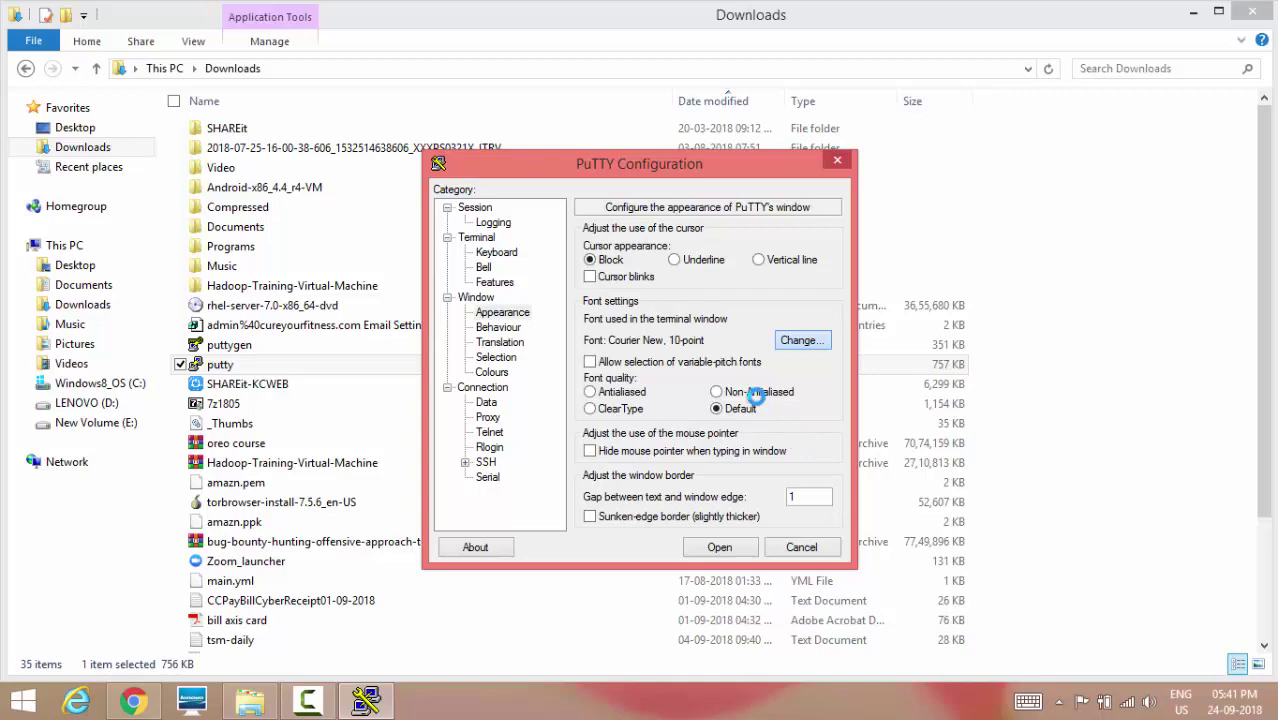
{"action": "left_click", "coordinate": [787, 393]}
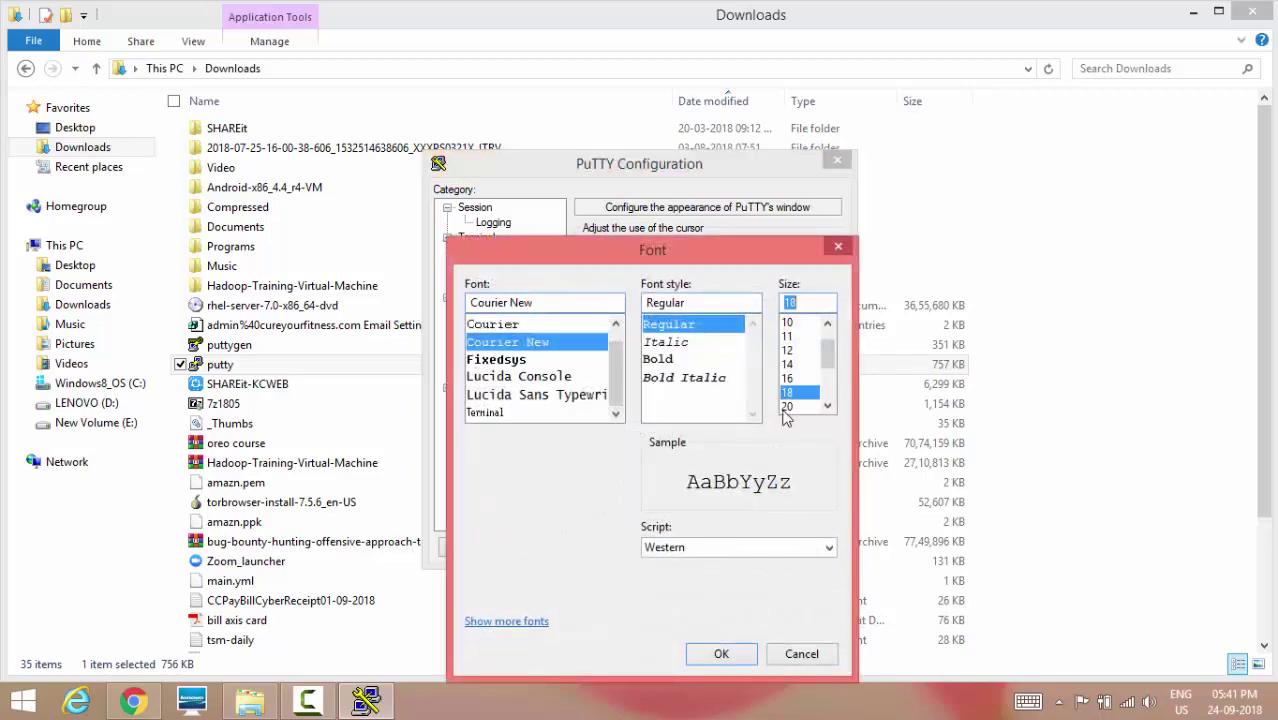
{"action": "left_click", "coordinate": [721, 654]}
{"action": "left_click", "coordinate": [495, 372]}
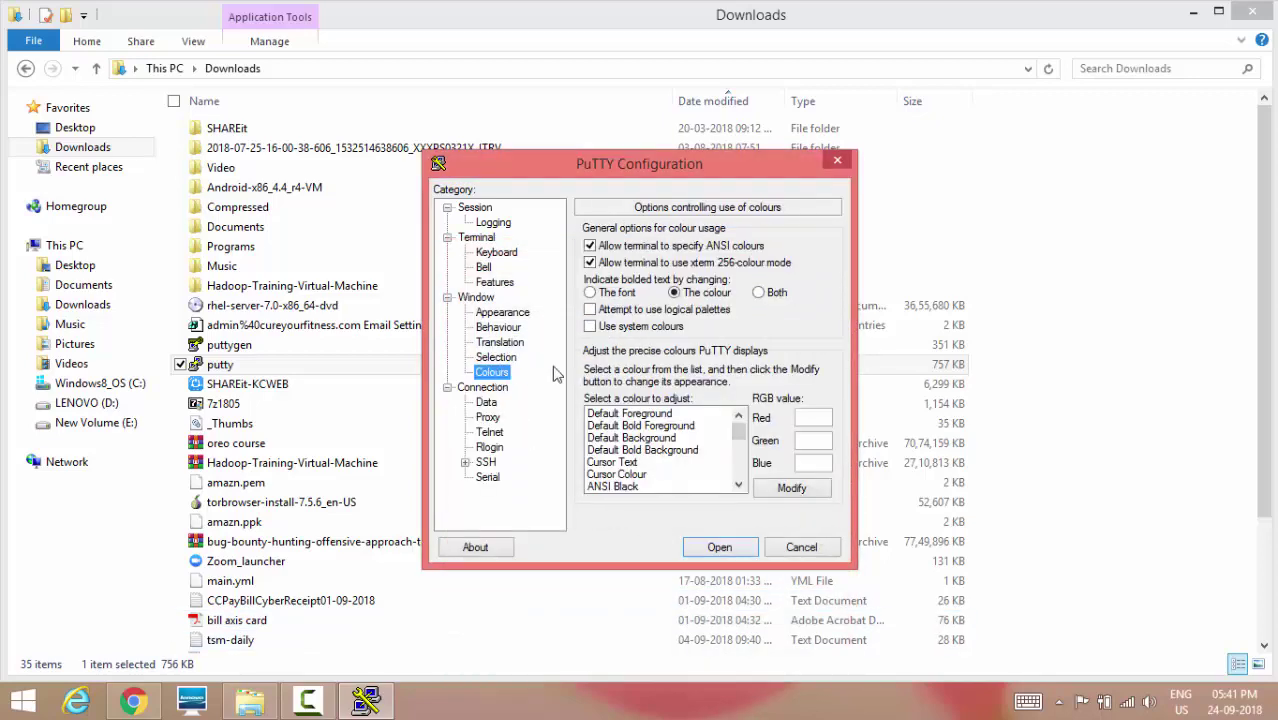
{"action": "left_click", "coordinate": [590, 326]}
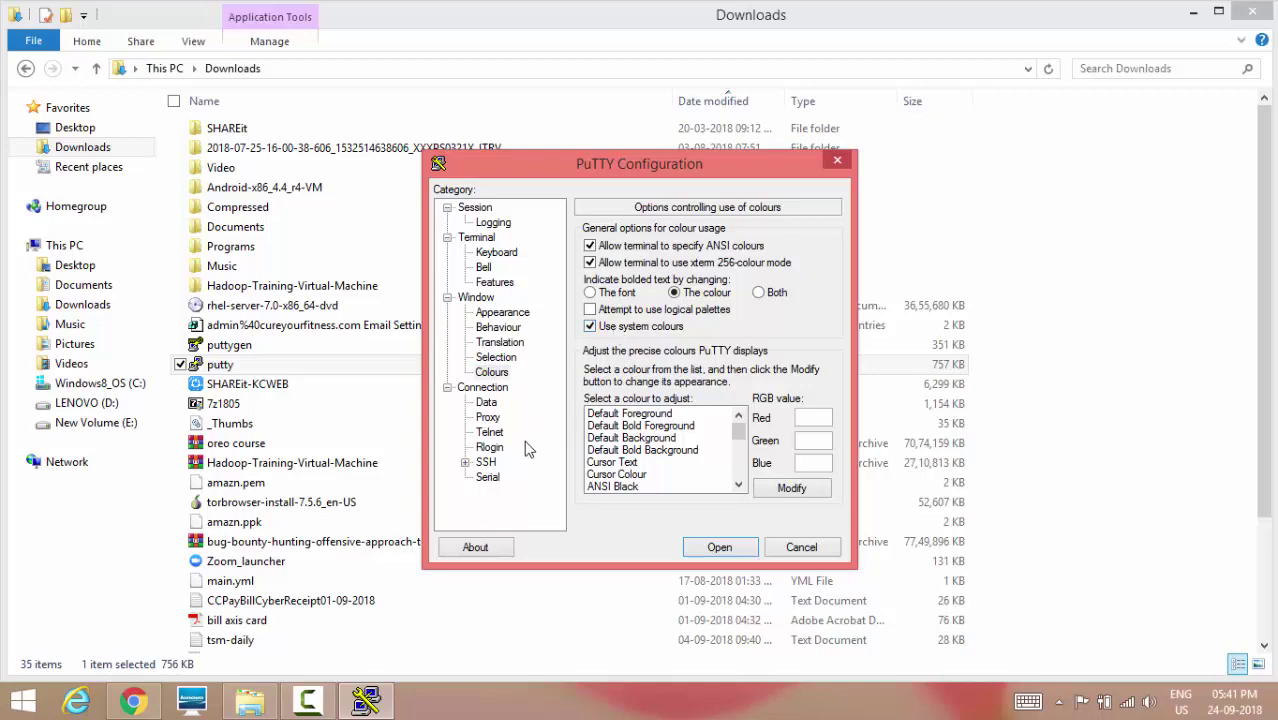
Choose amazn.ppk from Downloads as the private key file for SSH authentication
{"action": "left_click", "coordinate": [466, 463]}
{"action": "left_click", "coordinate": [505, 448]}
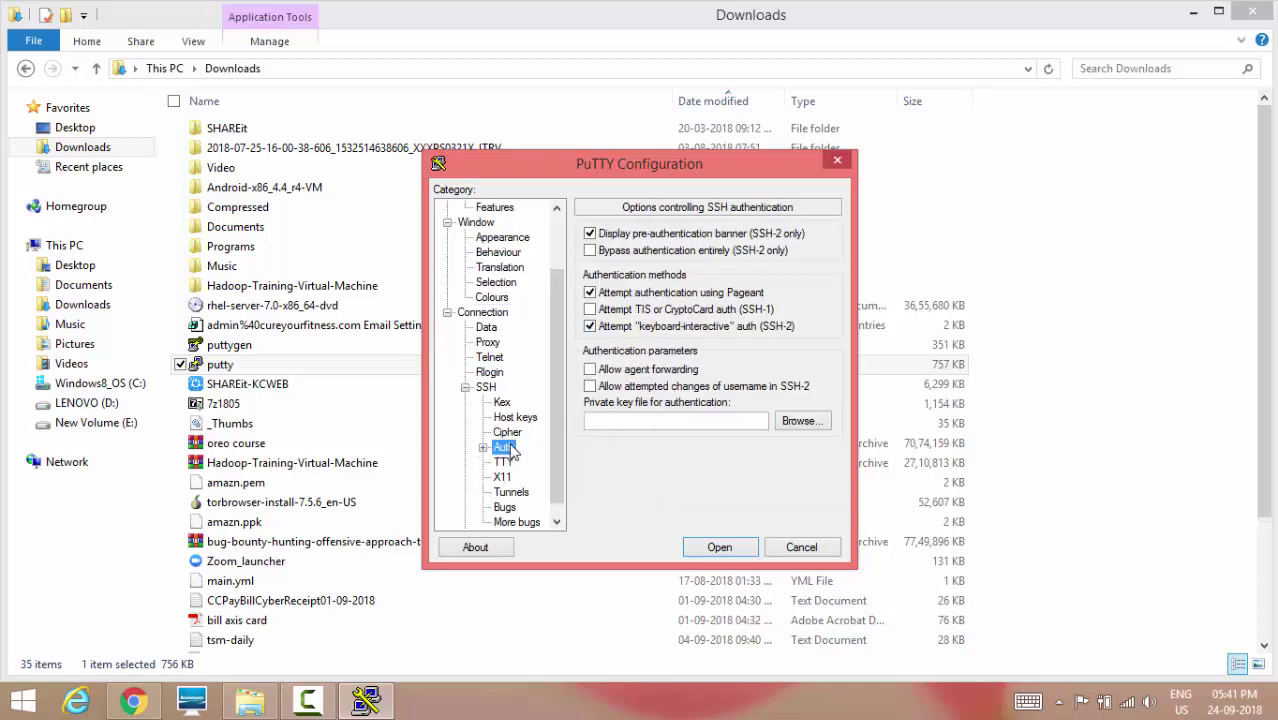
{"action": "left_click", "coordinate": [805, 421]}
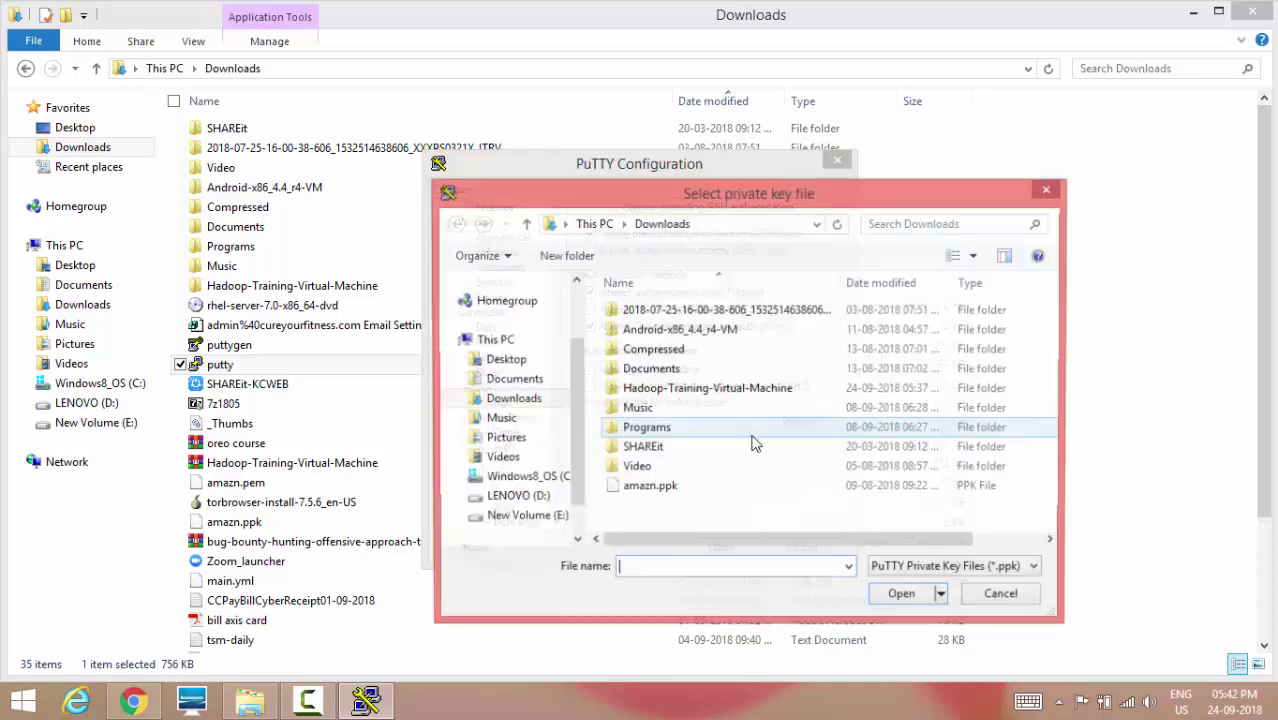
{"action": "left_click", "coordinate": [671, 490]}
{"action": "left_click", "coordinate": [904, 597]}
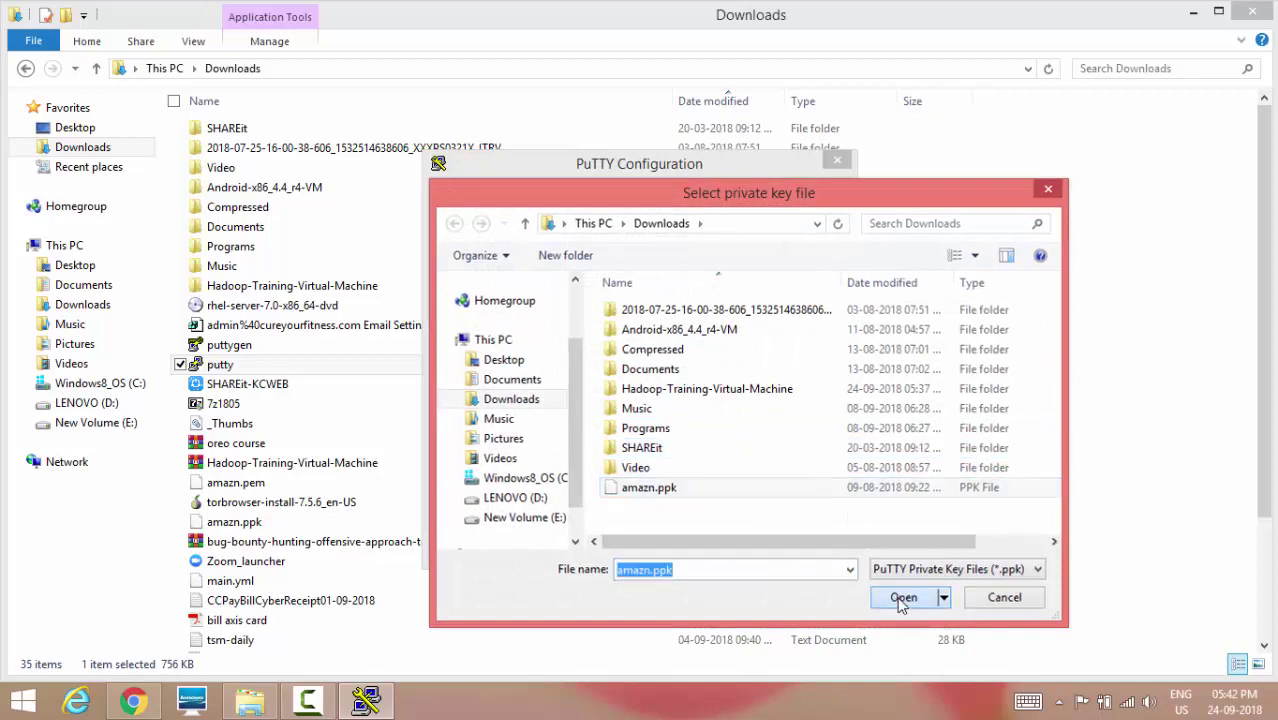
Connect to the wrkstn instance, trust its host key, log in as ec2-user, and maximize the terminal window
{"action": "left_click", "coordinate": [719, 550]}
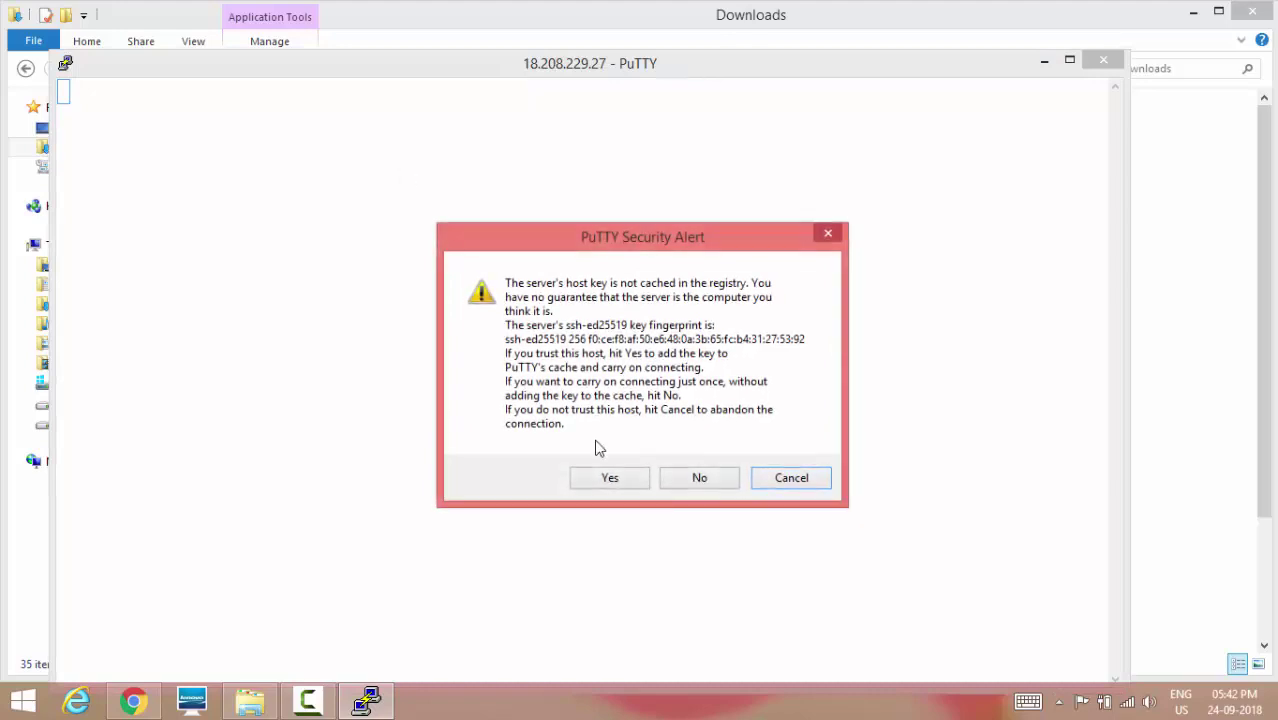
{"action": "left_click", "coordinate": [610, 477]}
{"action": "type", "text": "e"}
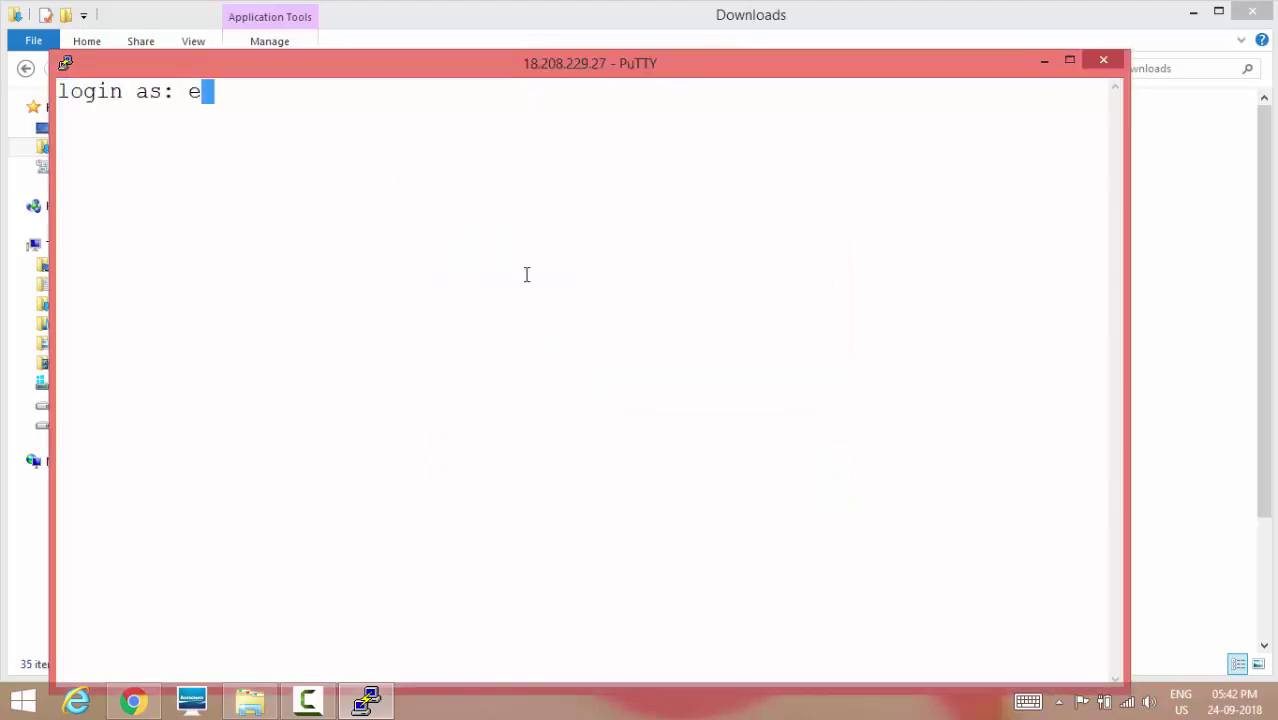
{"action": "type", "text": "c2-user"}
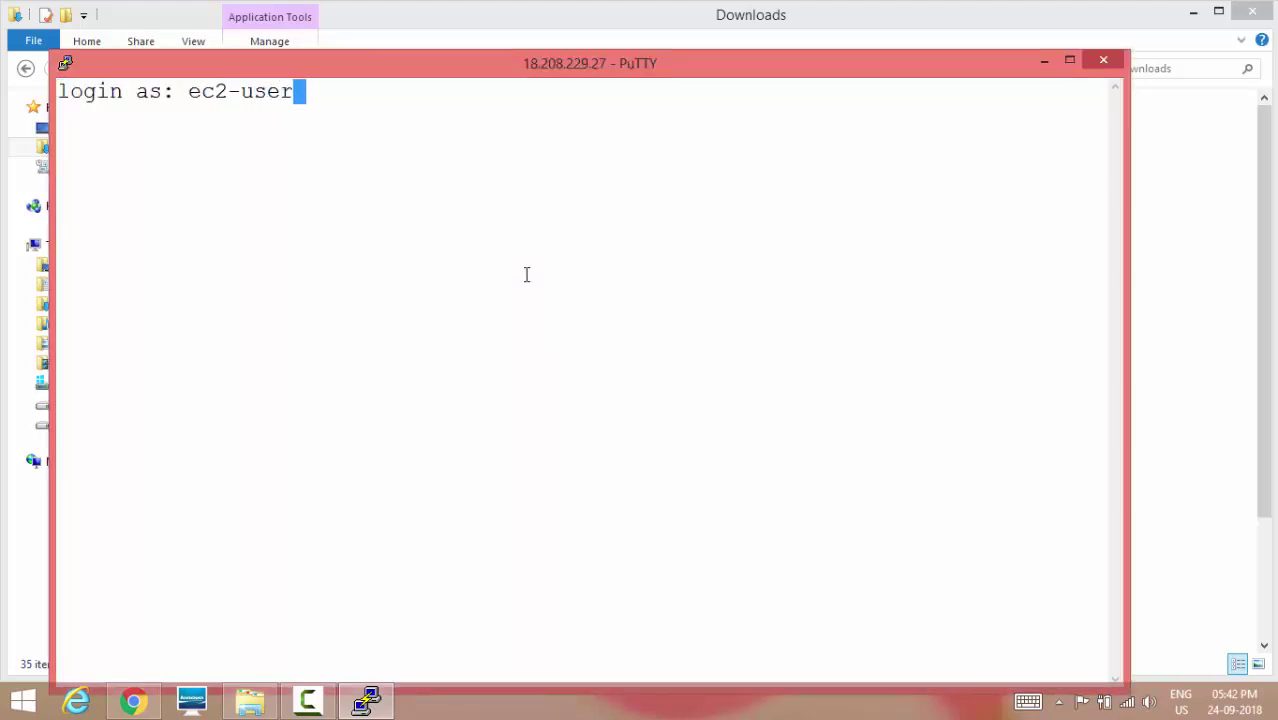
{"action": "key", "text": "Return"}
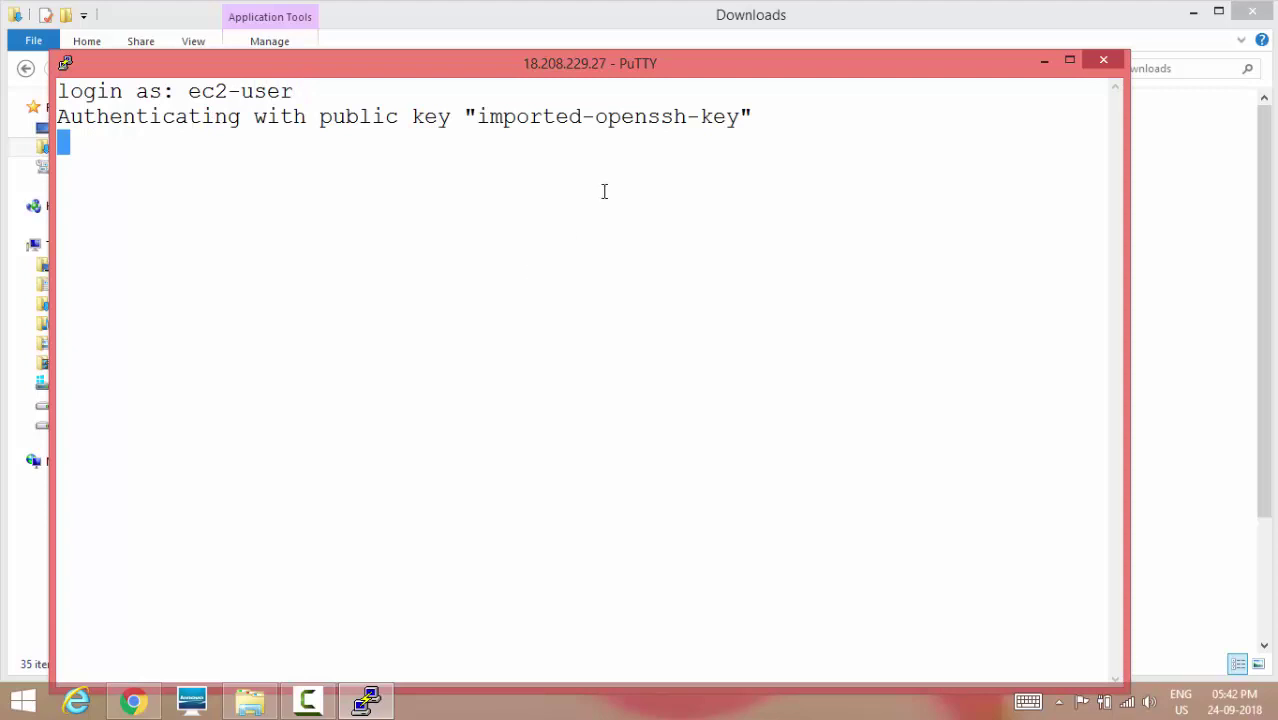
{"action": "left_click", "coordinate": [1069, 61]}
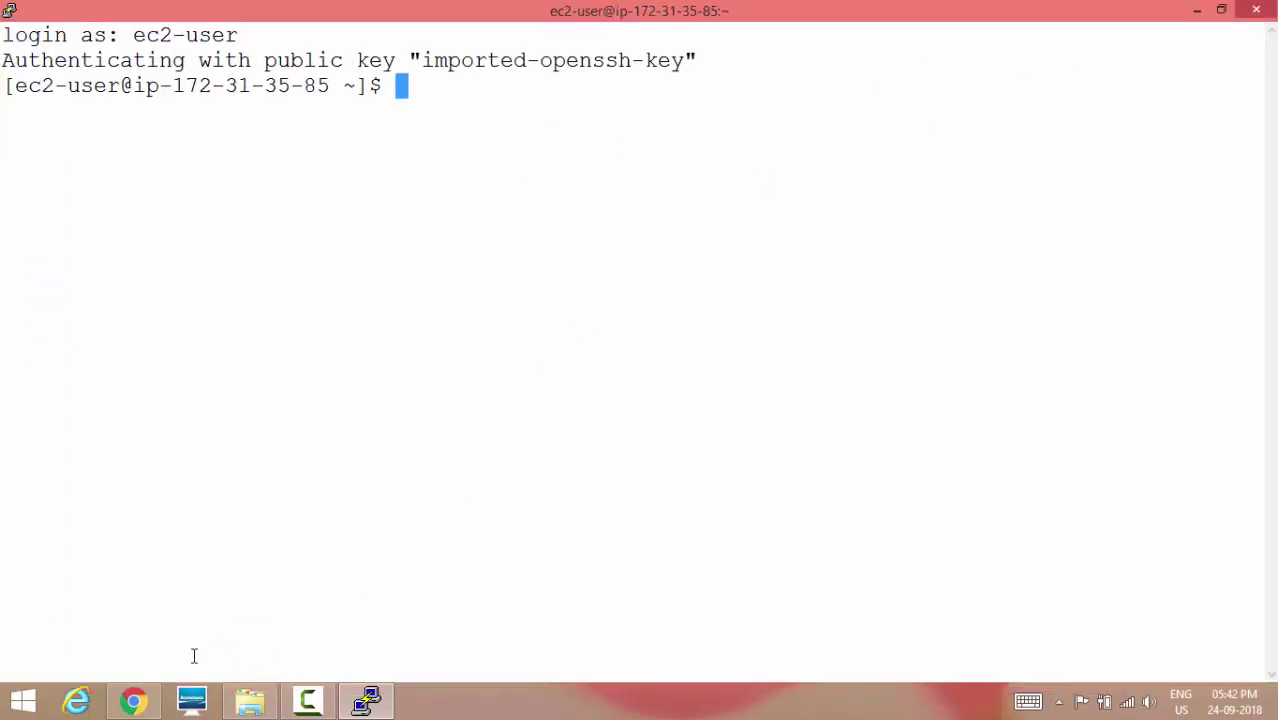
Copy the servera instance's IPv4 public IP from the EC2 console and open another PuTTY session configuration from Downloads
{"action": "left_click", "coordinate": [133, 701]}
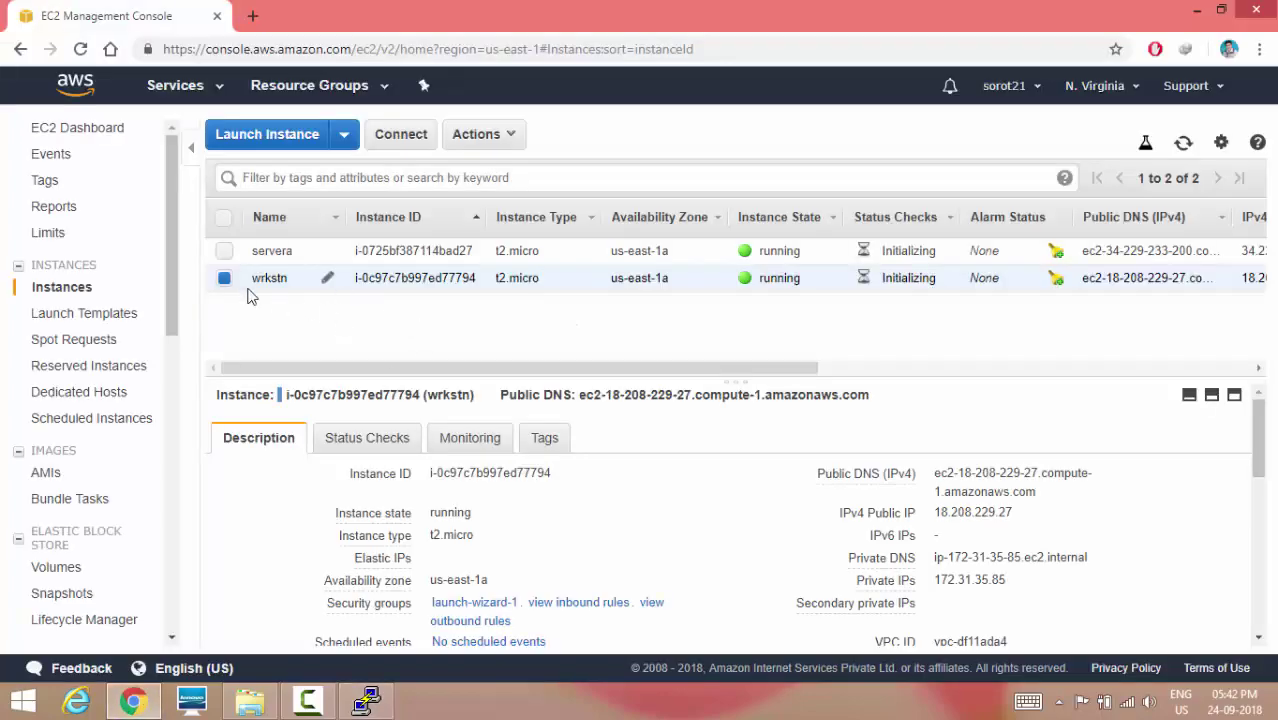
{"action": "left_click", "coordinate": [224, 278]}
{"action": "left_click", "coordinate": [224, 251]}
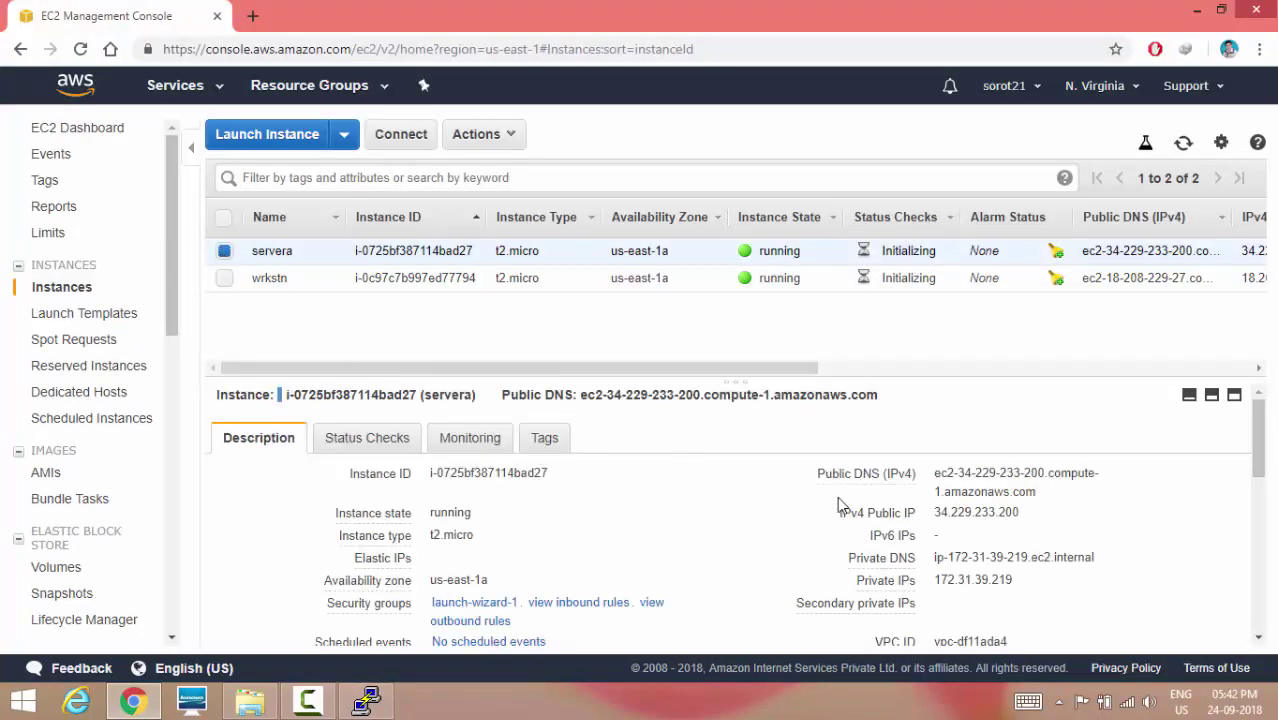
{"action": "left_click", "coordinate": [1034, 514]}
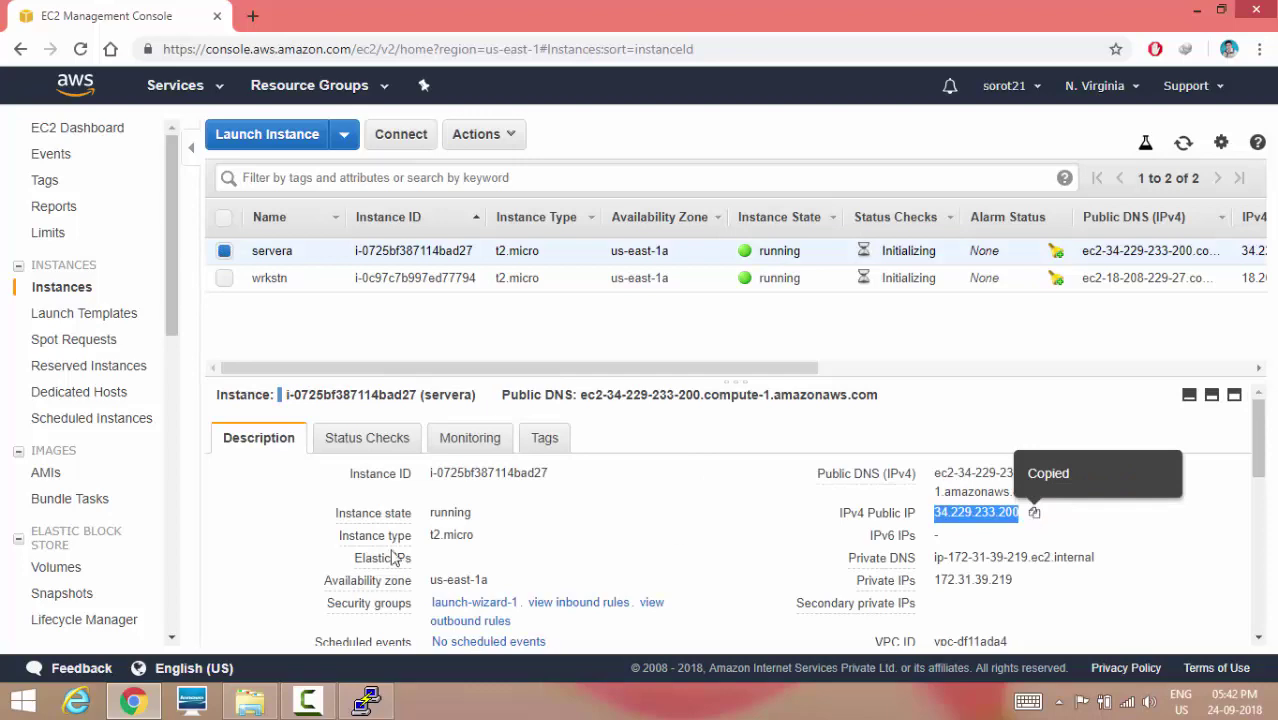
{"action": "left_click", "coordinate": [250, 701]}
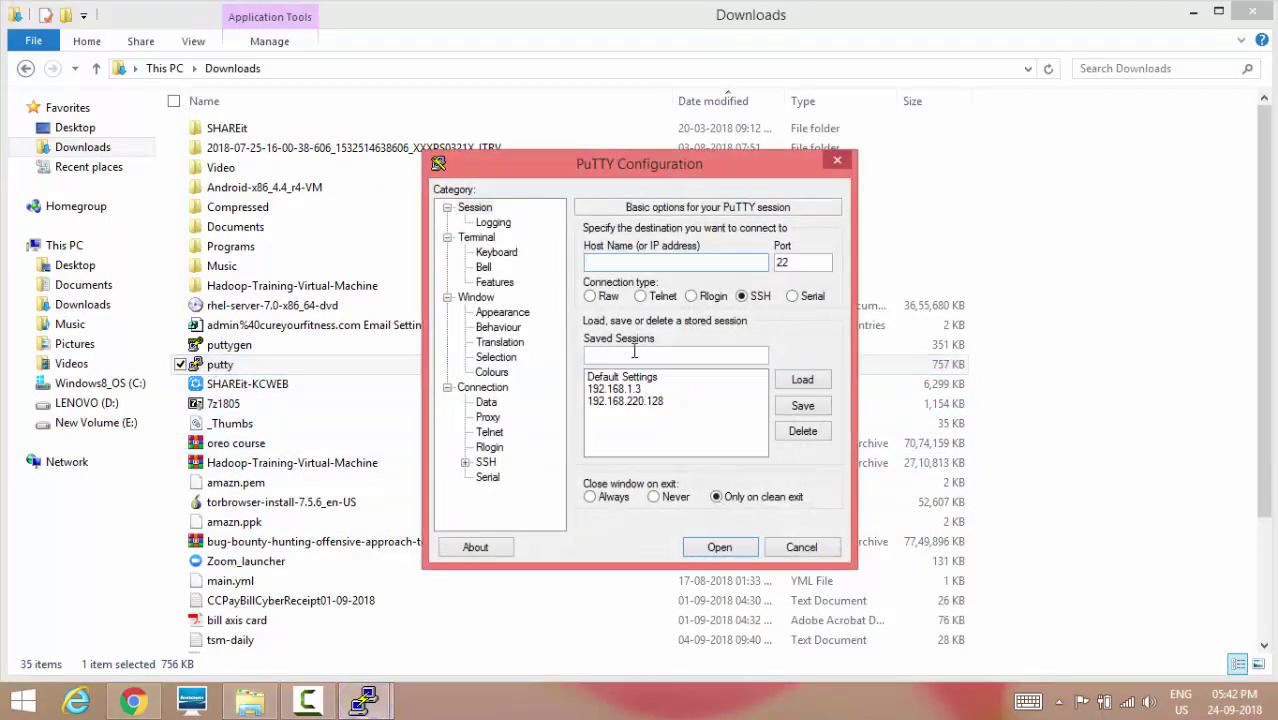
Enter the copied servera IP 34.229.233.200 as the host name and set the terminal font to Courier New, size 18
{"action": "key", "text": "ctrl+v"}
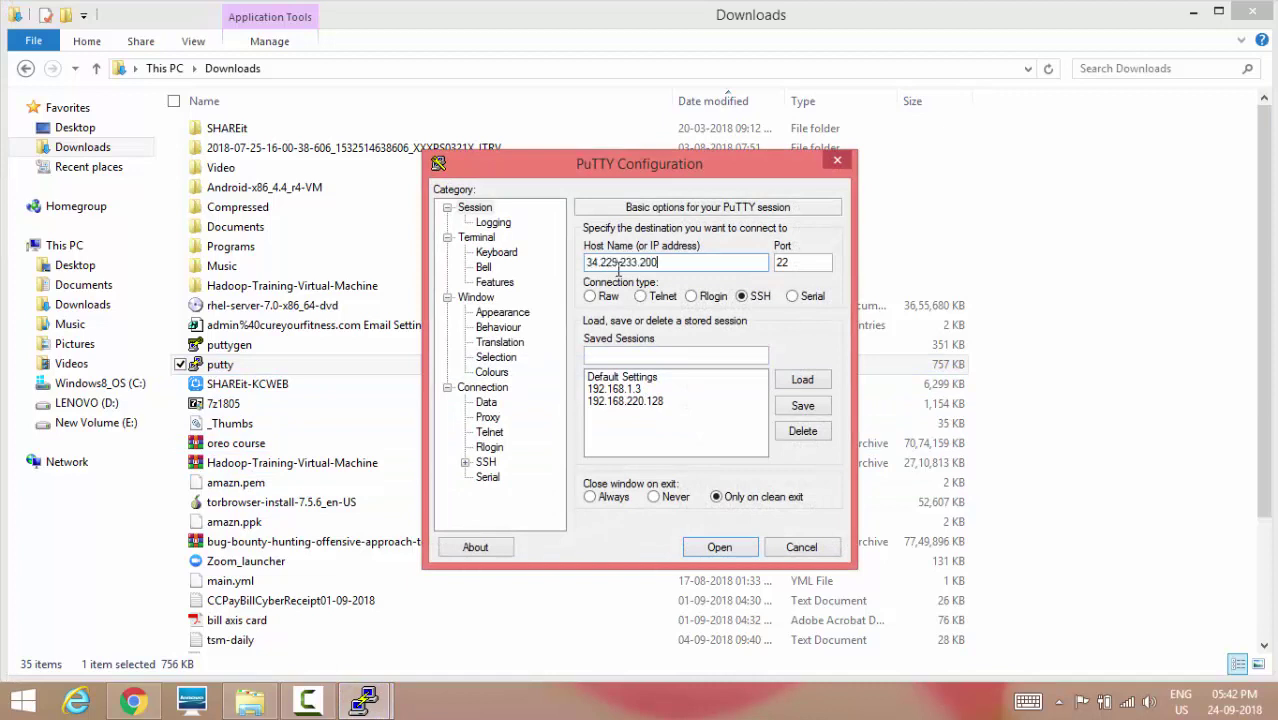
{"action": "left_click", "coordinate": [515, 313]}
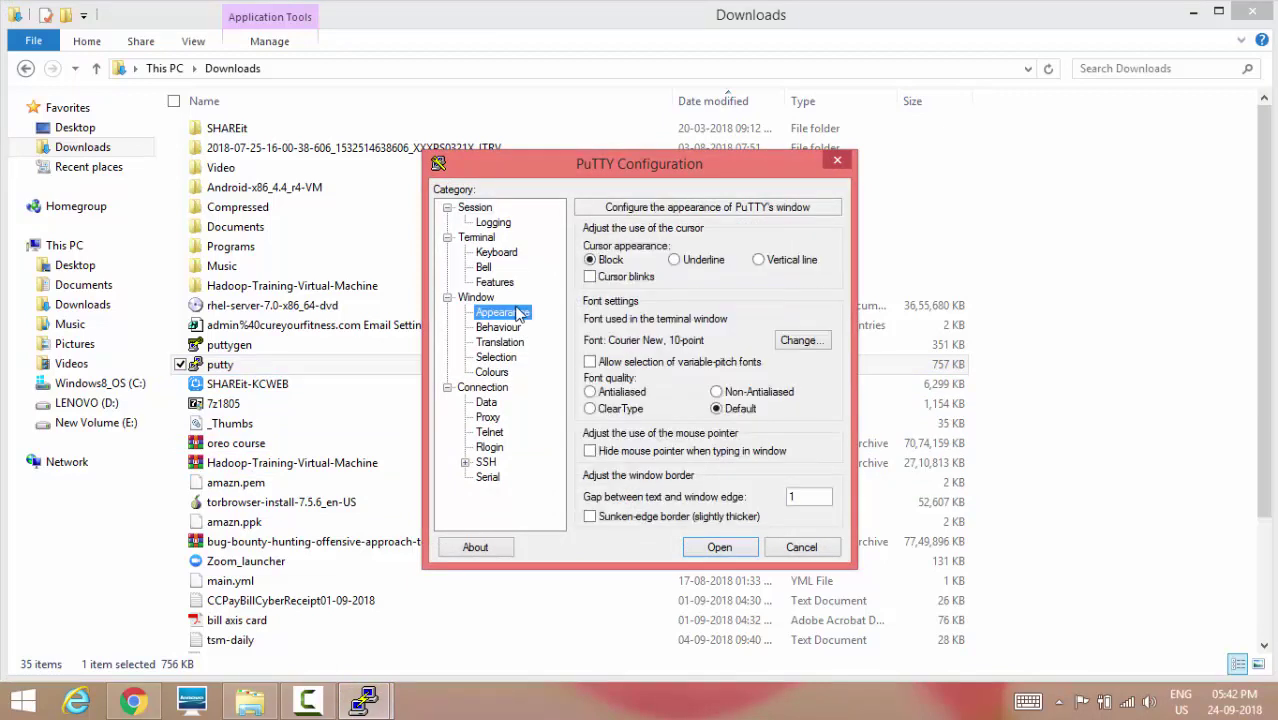
{"action": "left_click", "coordinate": [798, 341]}
{"action": "left_click", "coordinate": [790, 392]}
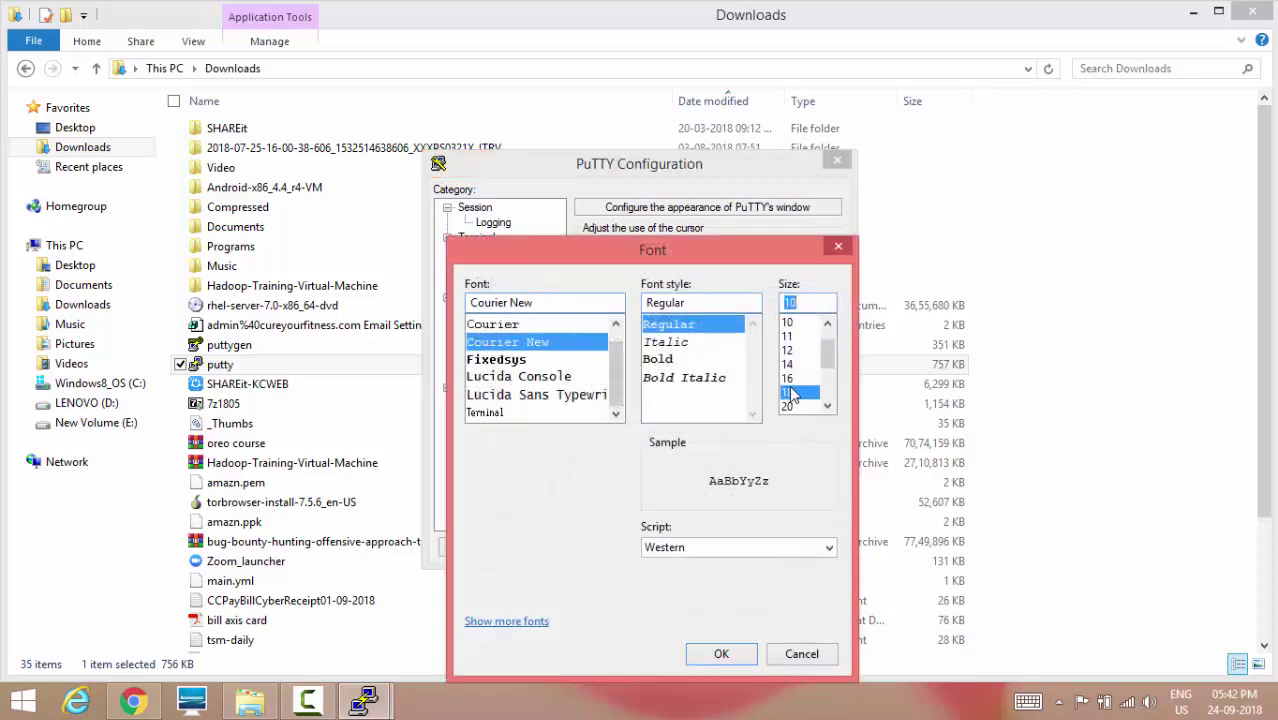
{"action": "left_click", "coordinate": [724, 656]}
Enable the use of system colours and choose amazn.ppk from Downloads as the private key file for SSH authentication
{"action": "left_click", "coordinate": [494, 375]}
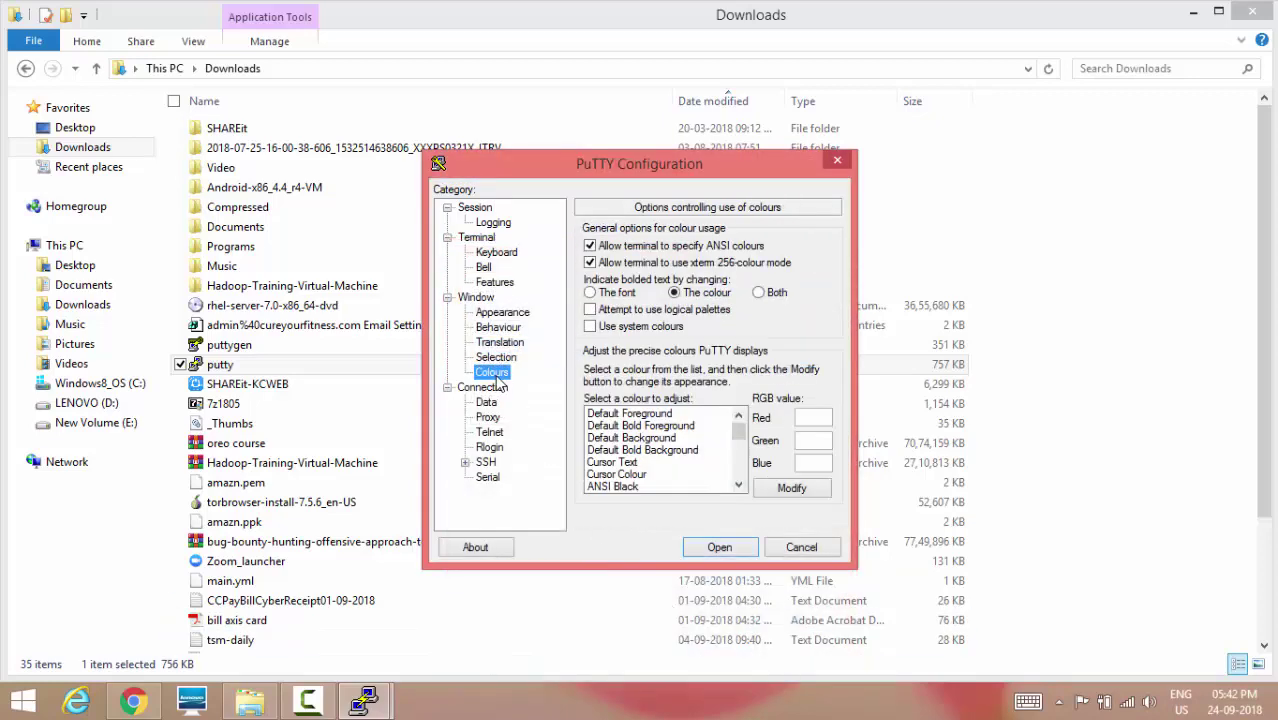
{"action": "left_click", "coordinate": [606, 326]}
{"action": "left_click", "coordinate": [465, 462]}
{"action": "left_click", "coordinate": [503, 447]}
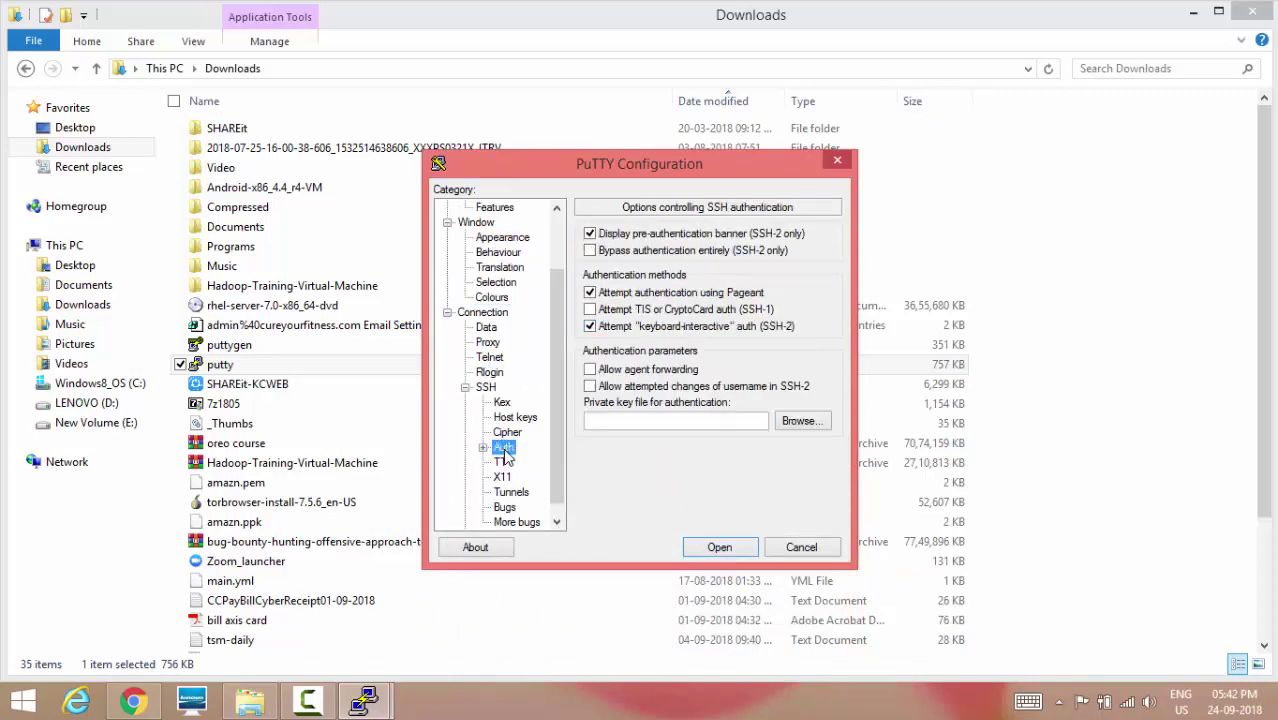
{"action": "left_click", "coordinate": [801, 421]}
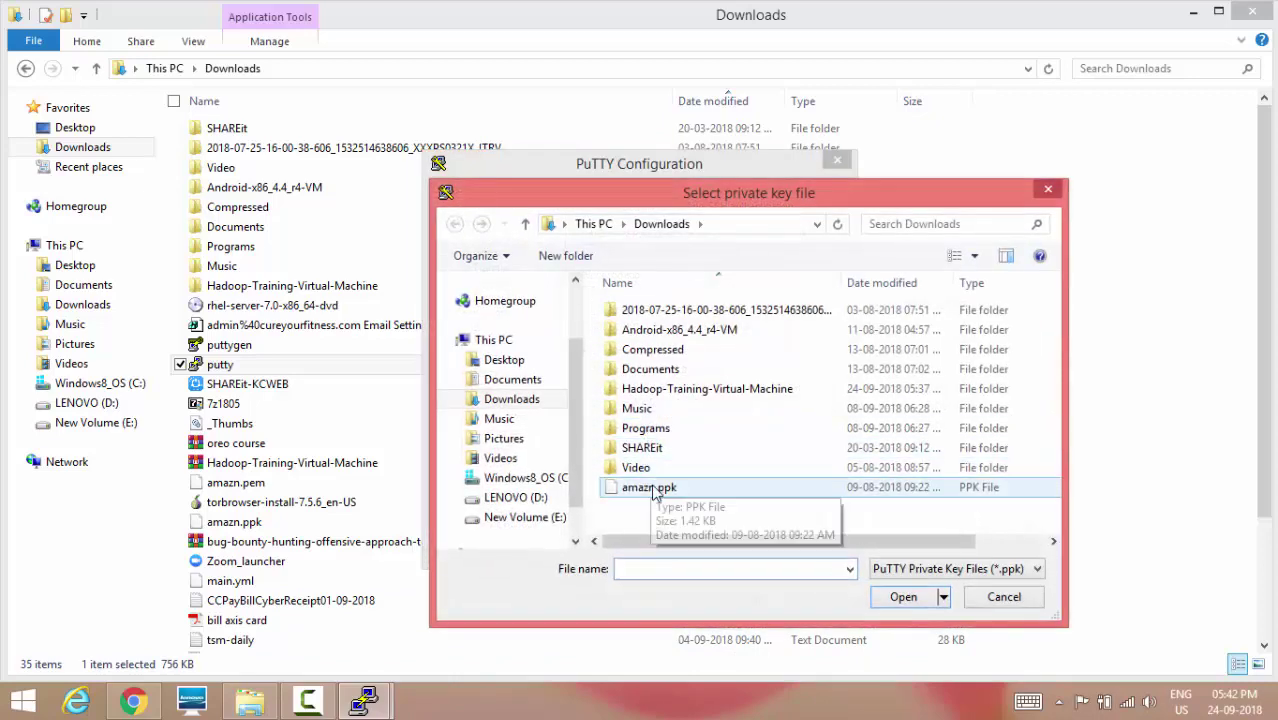
{"action": "left_click", "coordinate": [652, 488]}
{"action": "left_click", "coordinate": [918, 598]}
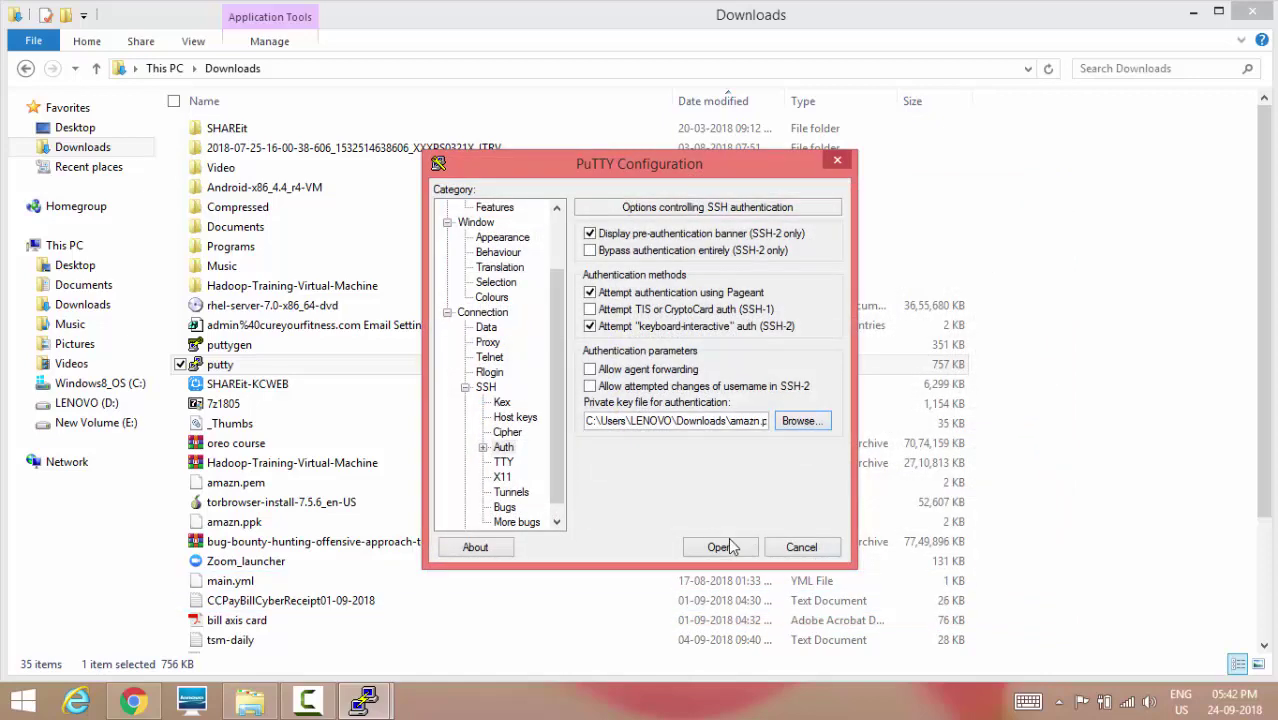
Connect to the servera instance, trust its host key, log in as ec2-user, and maximize the terminal window
{"action": "left_click", "coordinate": [727, 547]}
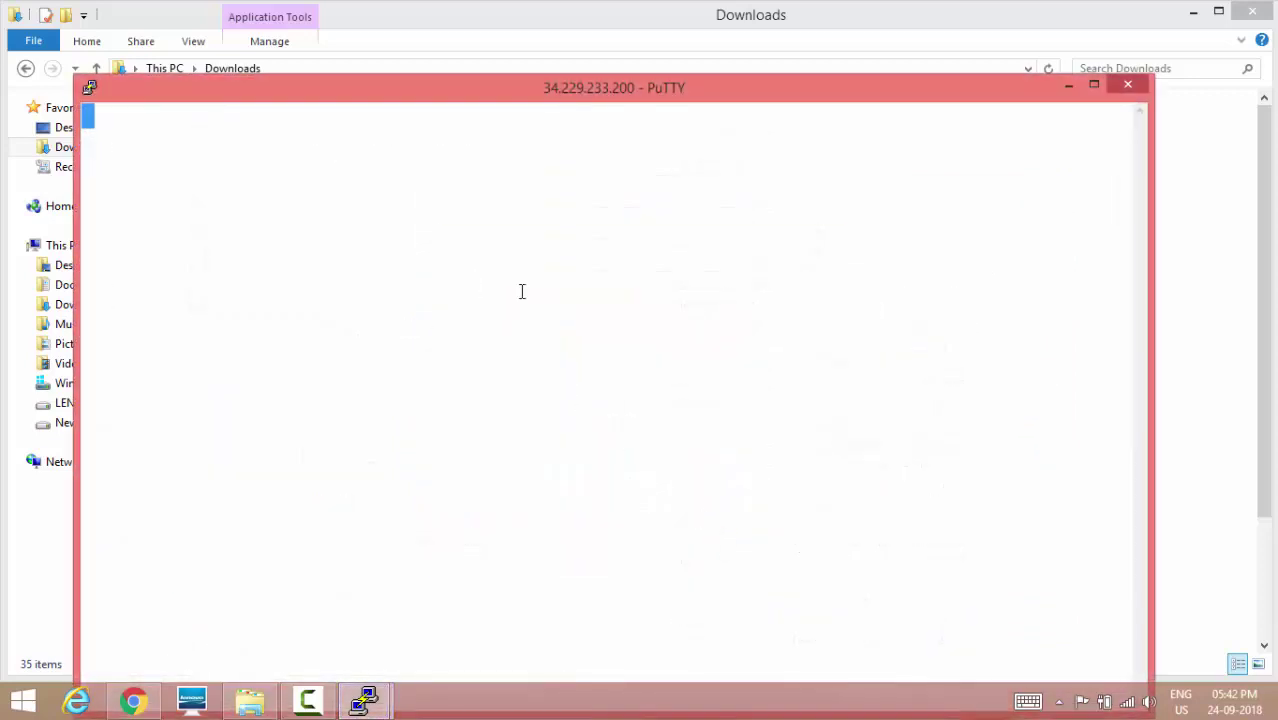
{"action": "left_click", "coordinate": [624, 478]}
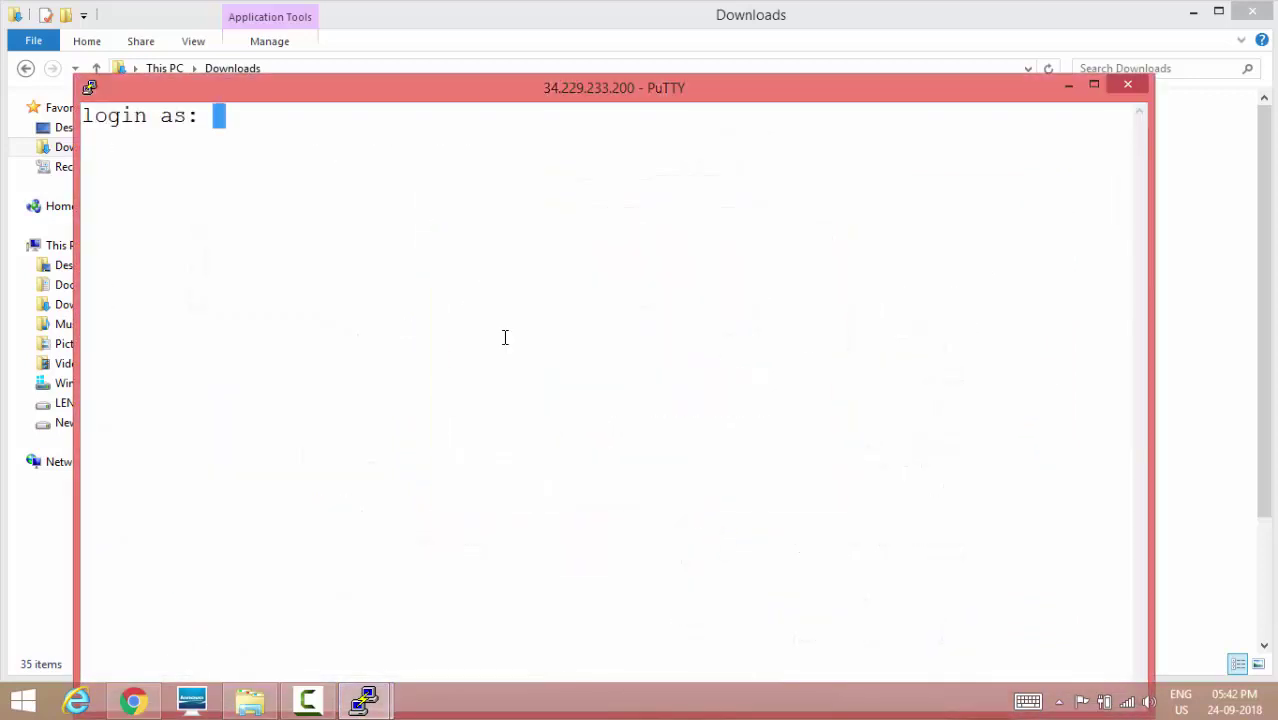
{"action": "type", "text": "ec2-"}
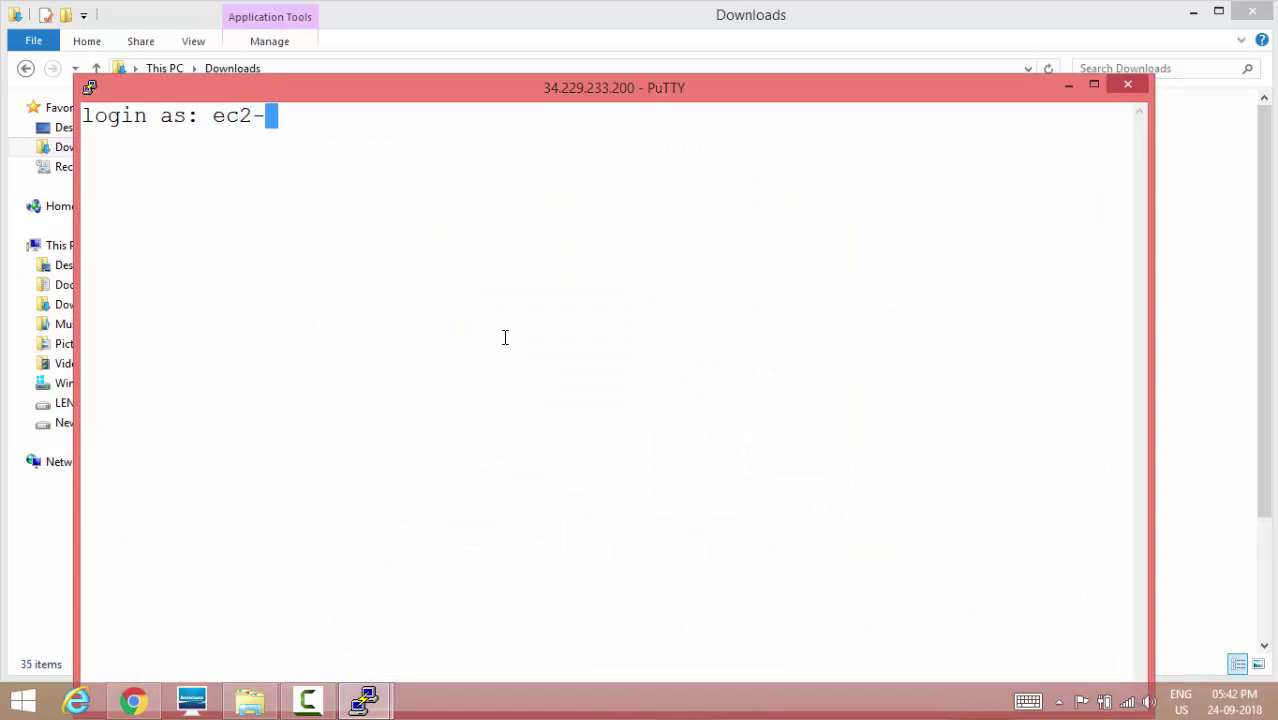
{"action": "type", "text": "user"}
{"action": "key", "text": "Return"}
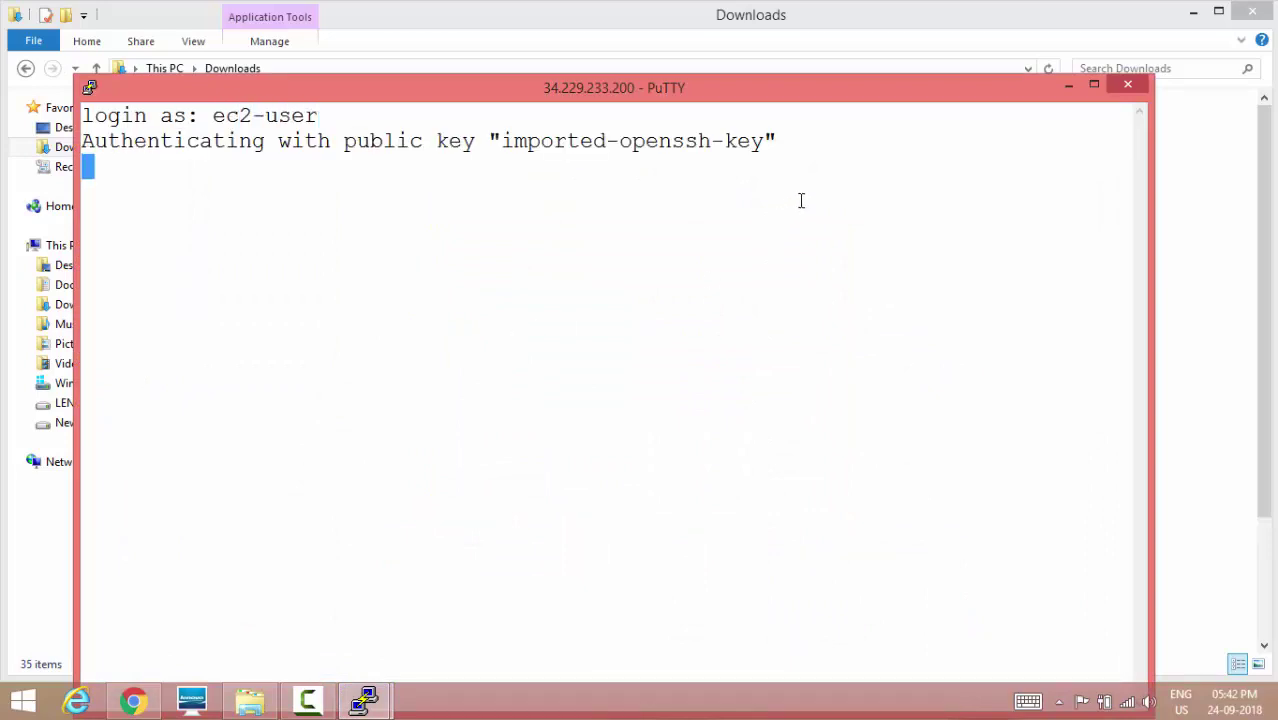
{"action": "left_click", "coordinate": [1094, 84]}
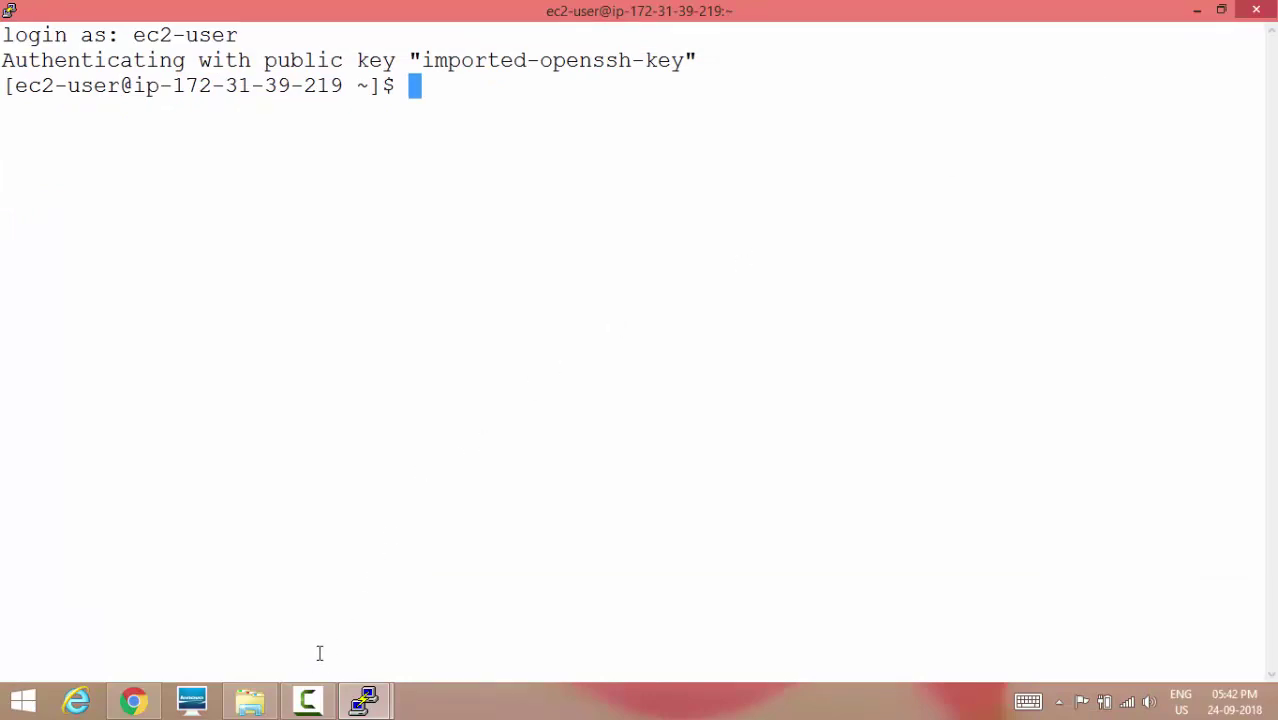
Switch to the wrkstn terminal and create a user named ansible with sudo useradd
{"action": "mouse_move", "coordinate": [364, 700]}
{"action": "left_click", "coordinate": [262, 608]}
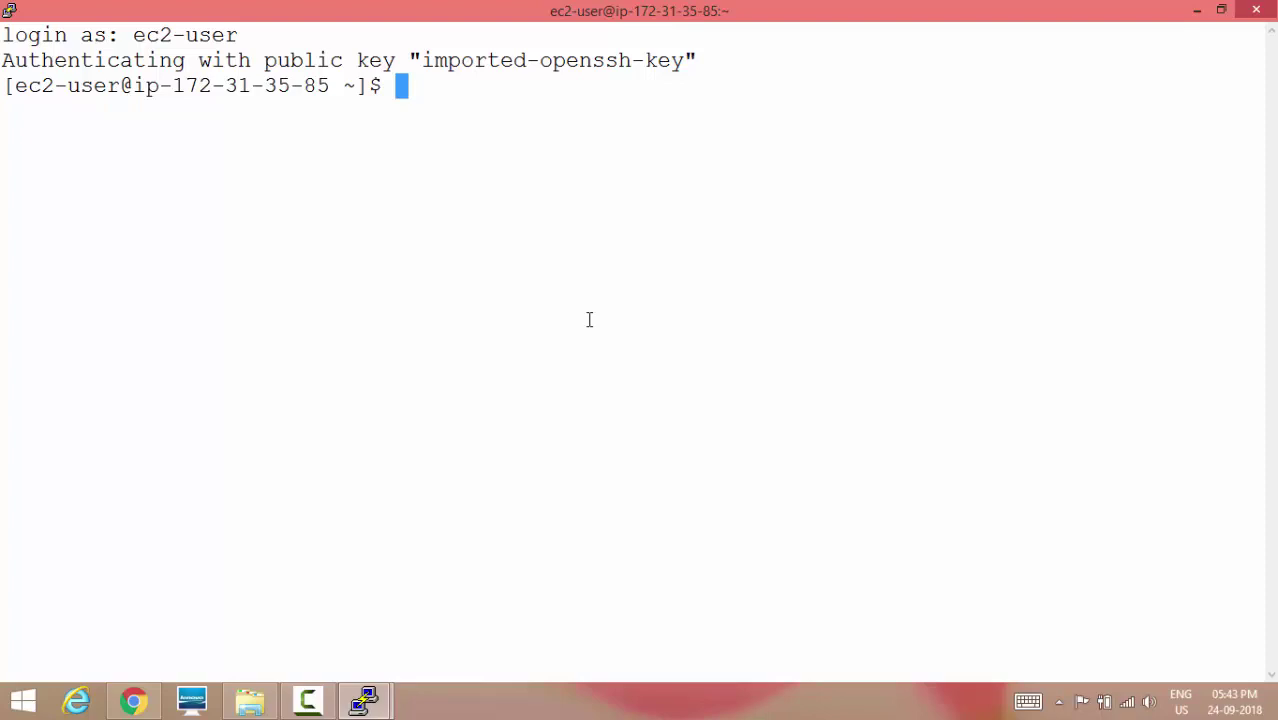
{"action": "type", "text": "sudo useradd ans"}
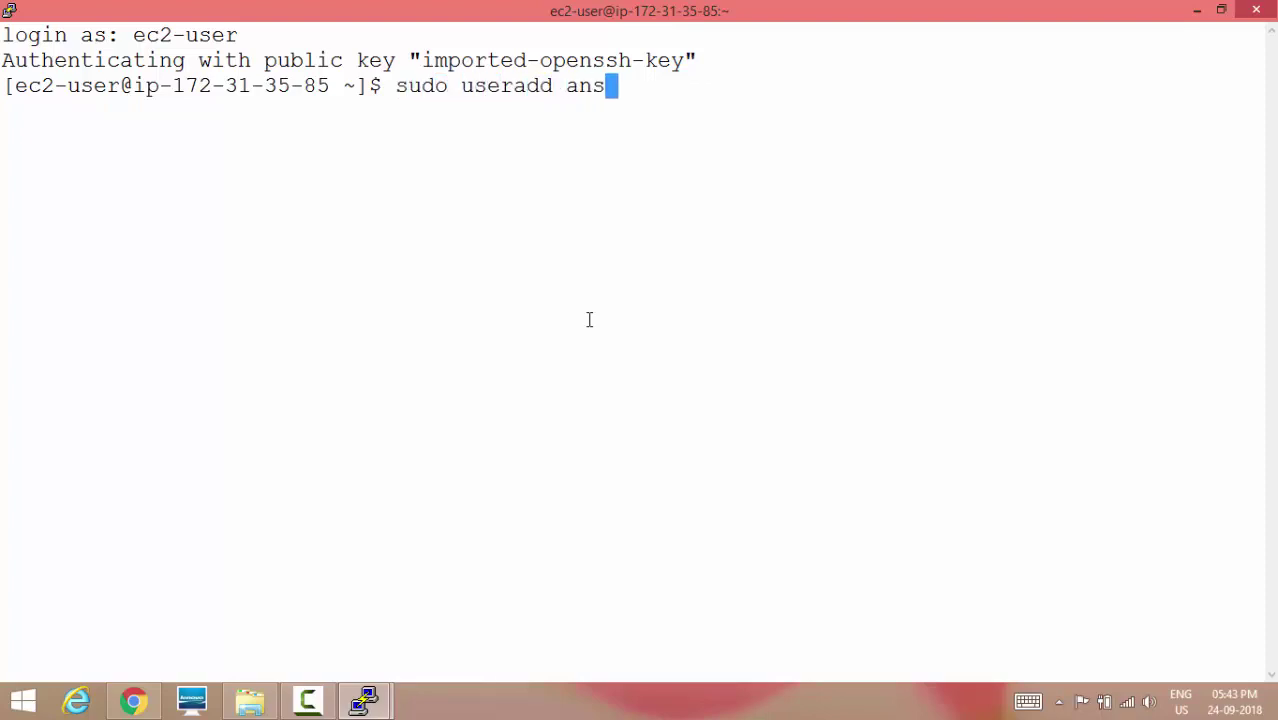
{"action": "type", "text": "ible"}
{"action": "key", "text": "Return"}
Run sudo passwd for the ansible user on wrkstn and enter and retype the new account password
{"action": "type", "text": "s"}
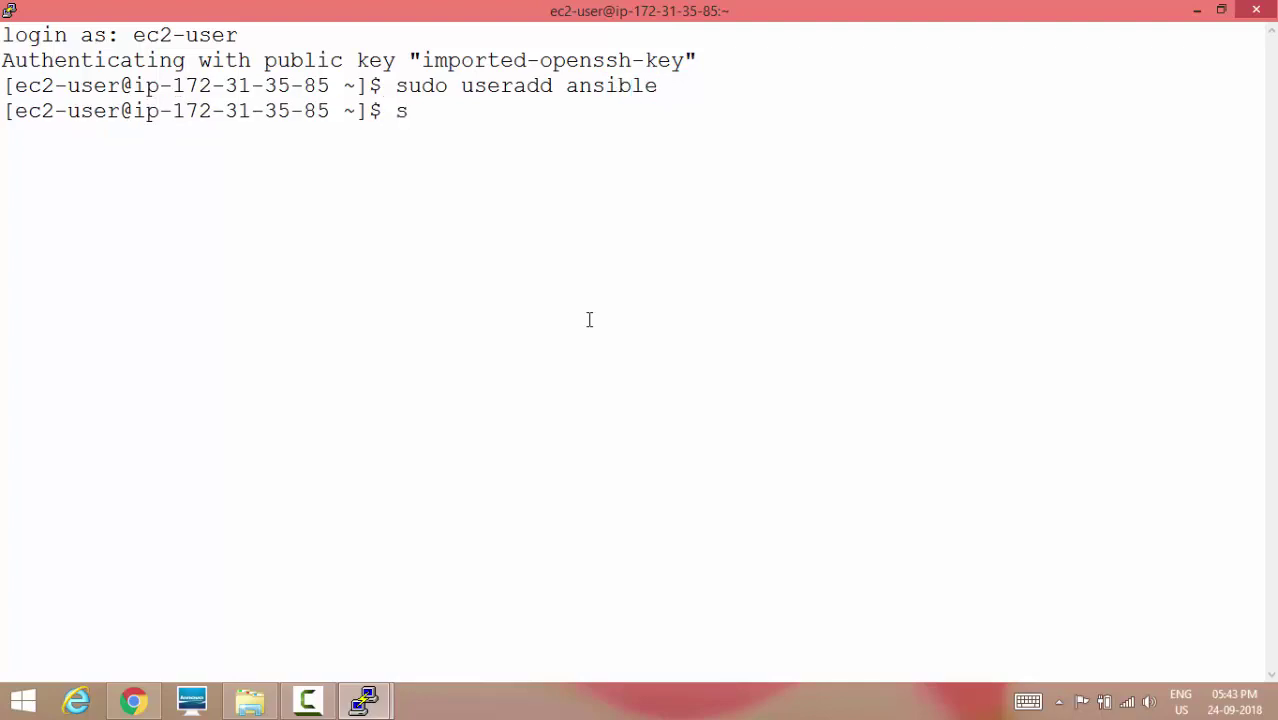
{"action": "type", "text": "udo passwd "}
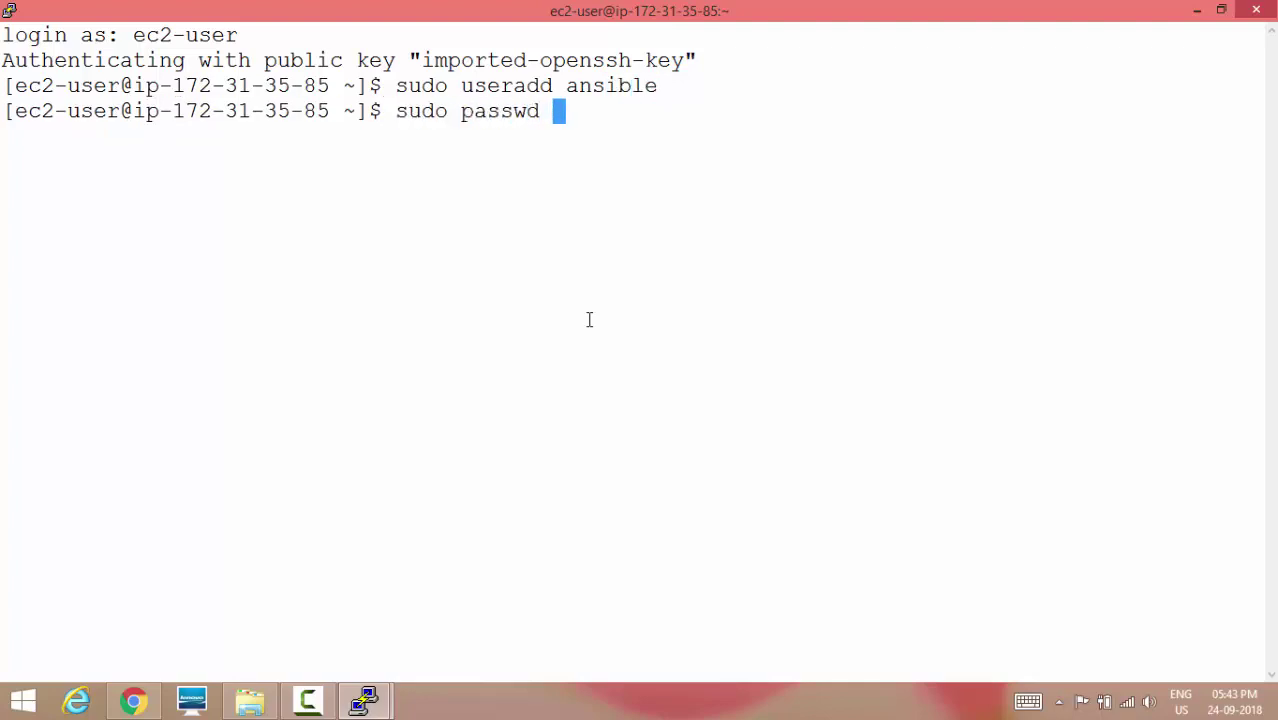
{"action": "type", "text": "ansible"}
{"action": "key", "text": "Return"}
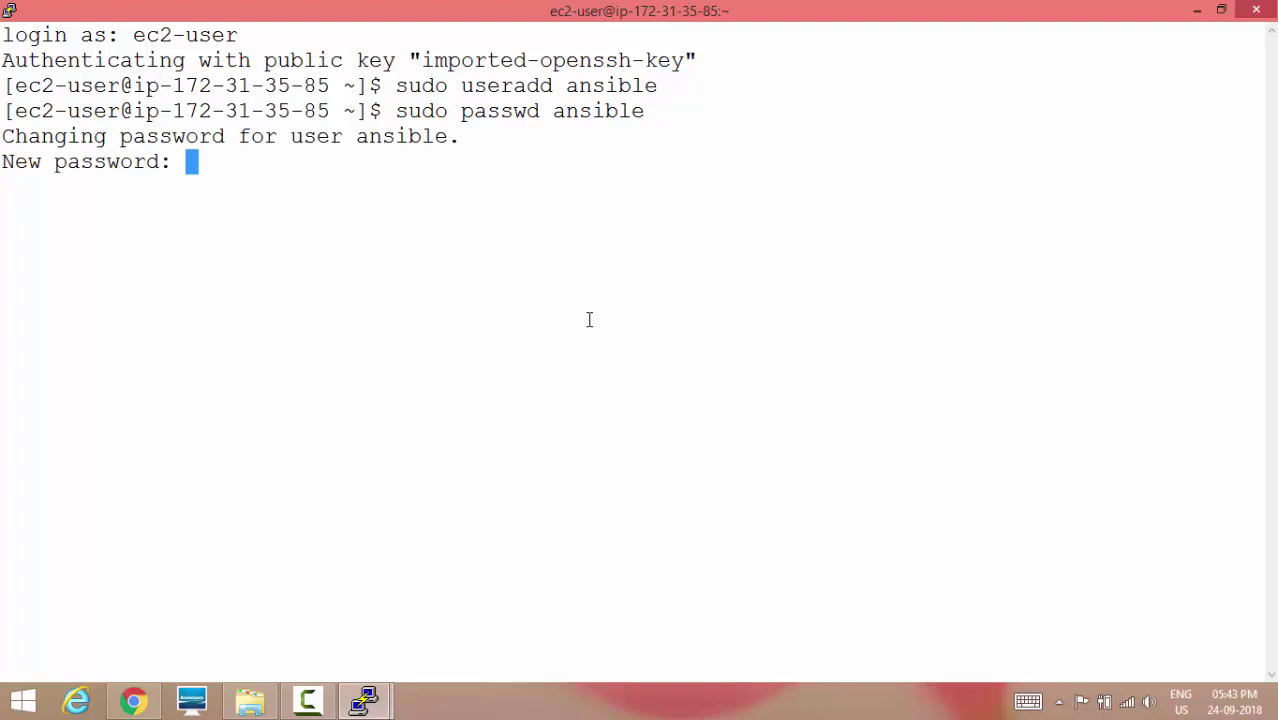
{"action": "key", "text": "Return"}
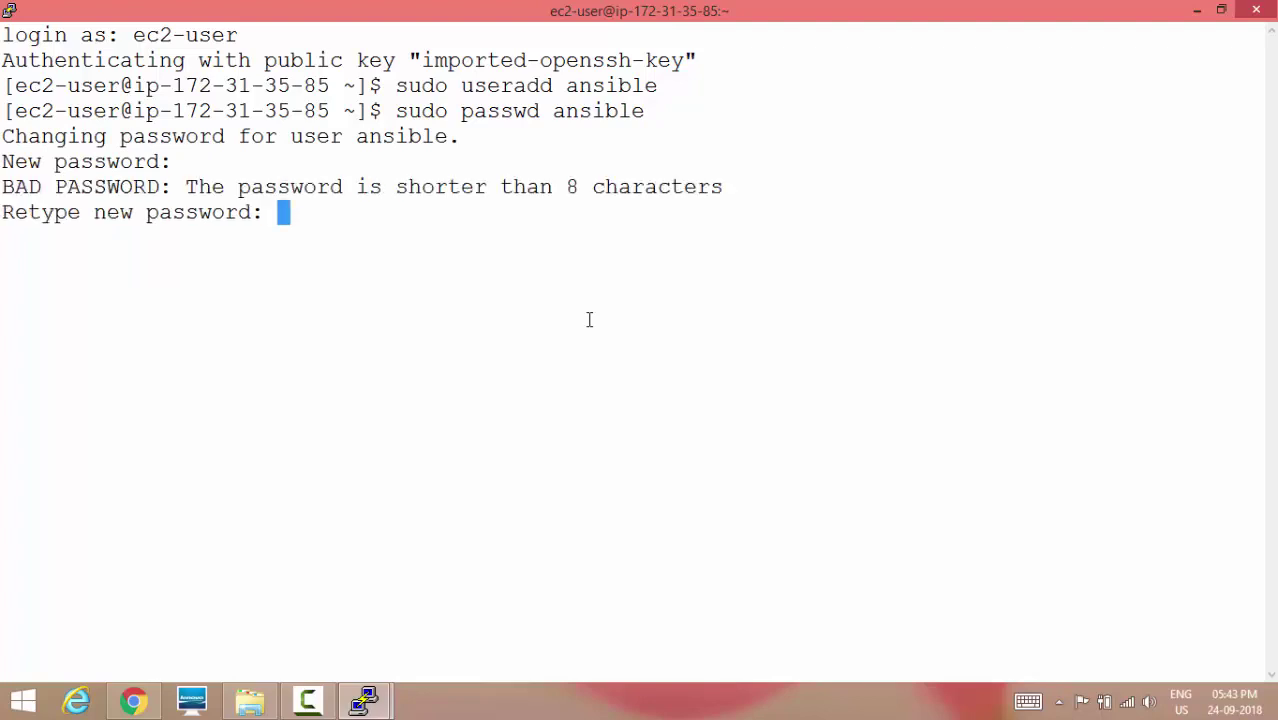
{"action": "key", "text": "Return"}
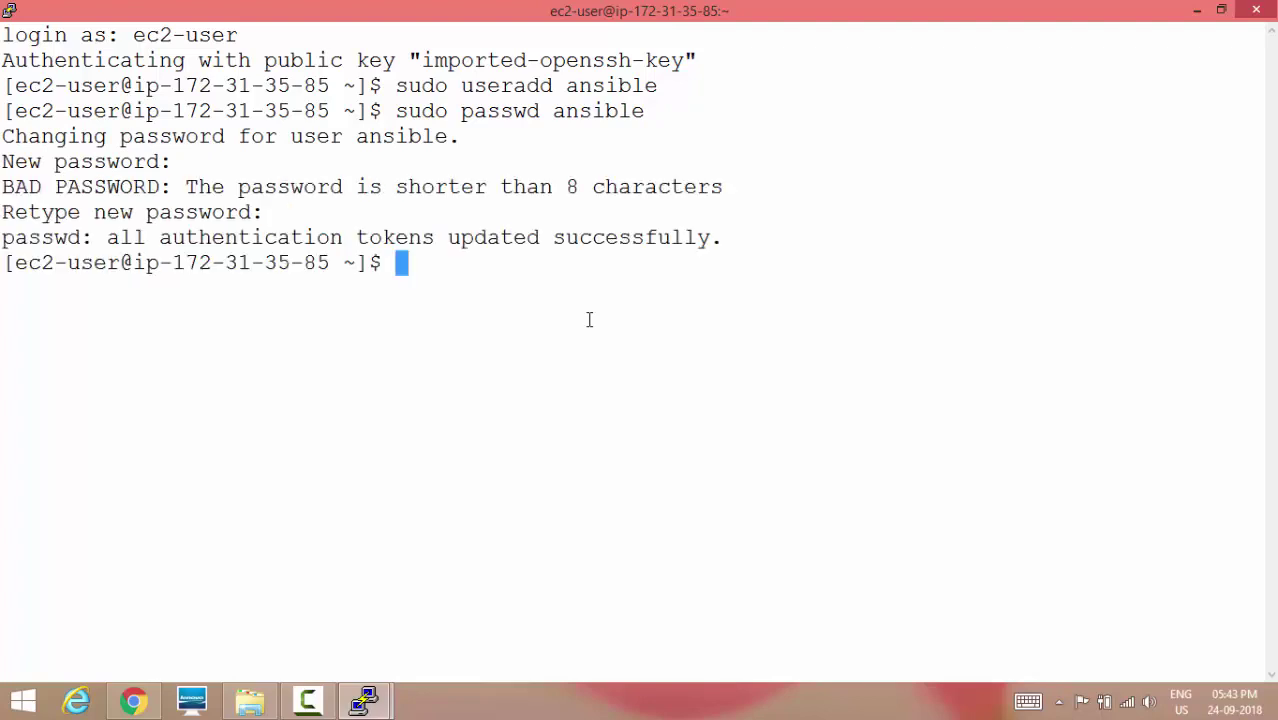
Switch to the servera terminal and create a user named ansible with sudo useradd
{"action": "left_click", "coordinate": [383, 690]}
{"action": "left_click", "coordinate": [470, 615]}
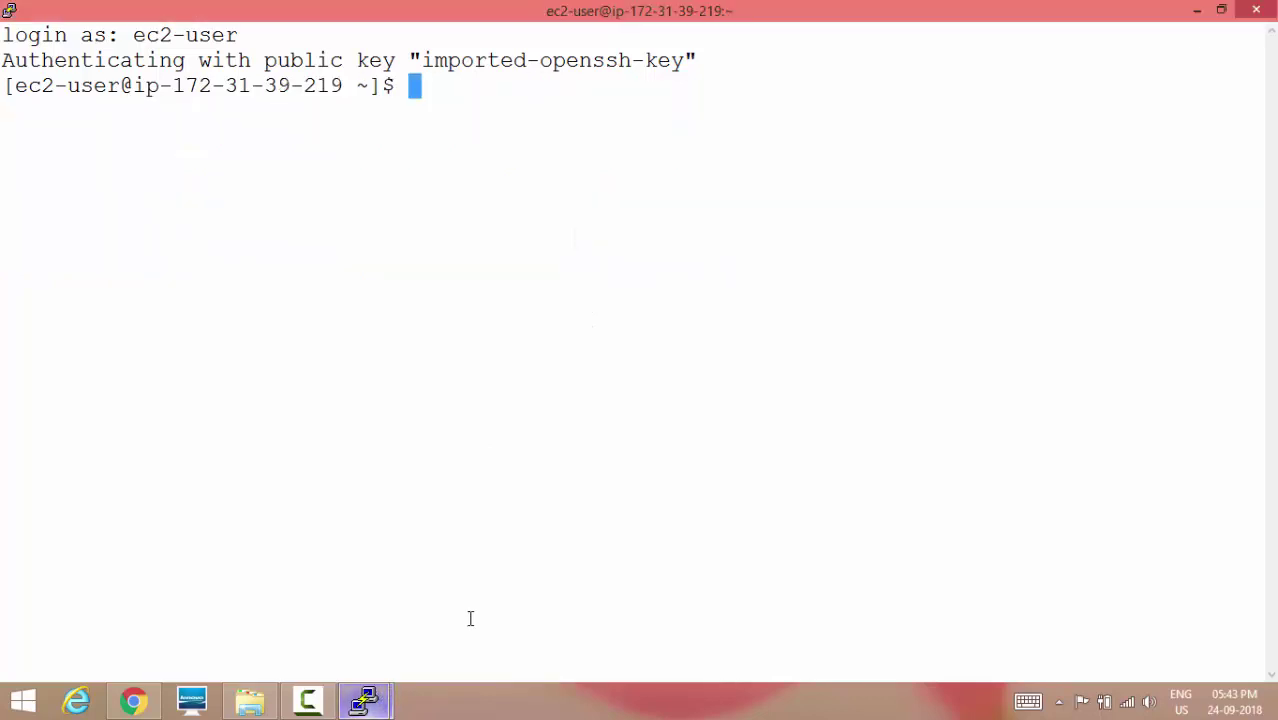
{"action": "type", "text": "sudo us"}
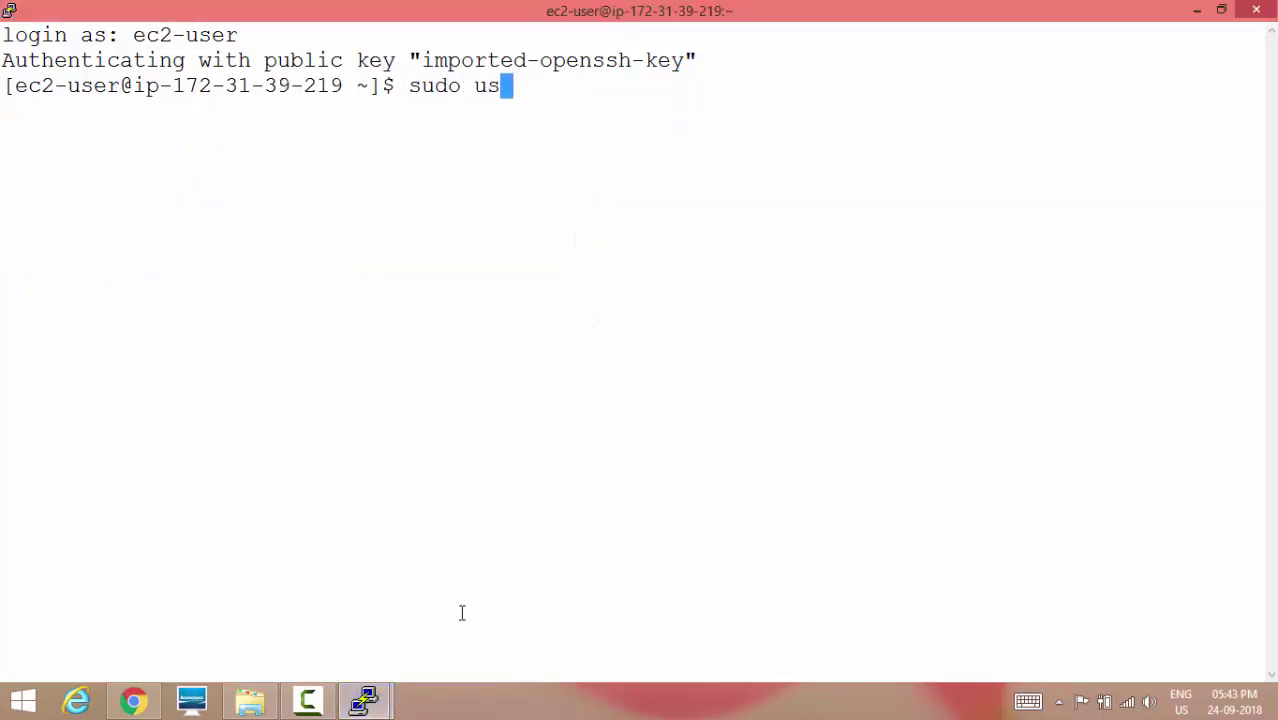
{"action": "type", "text": "eradd ansible"}
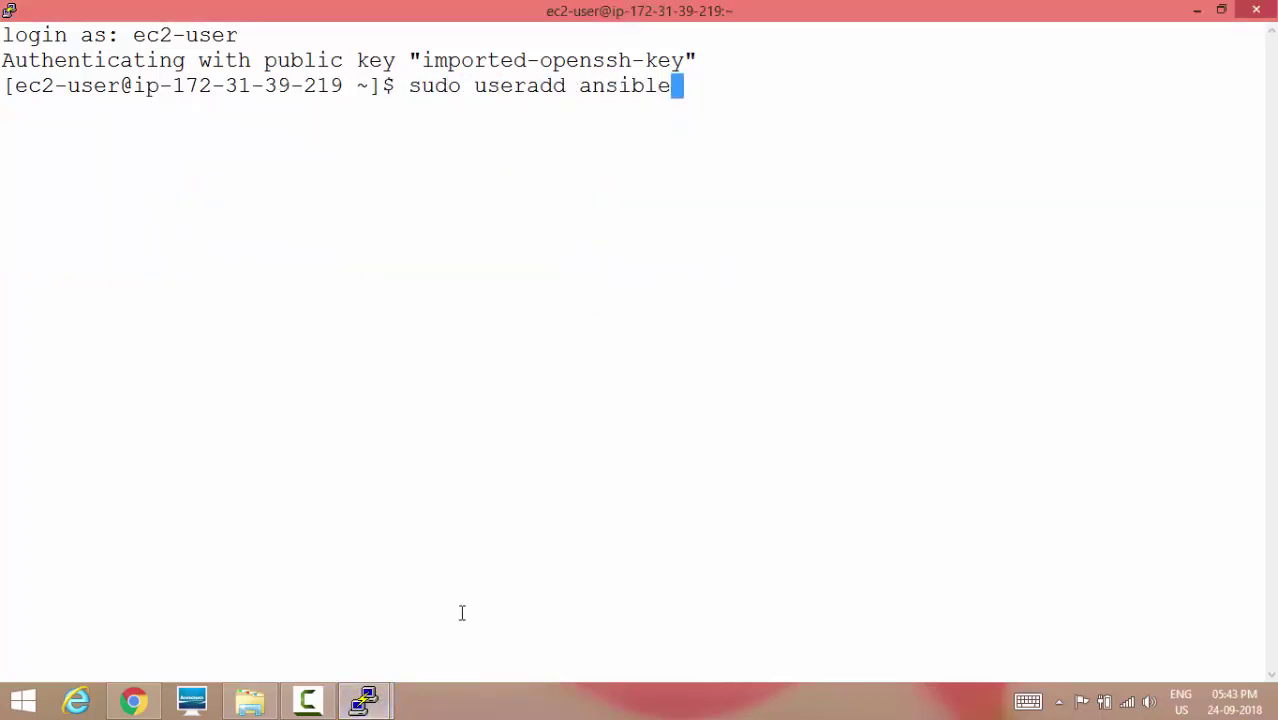
{"action": "key", "text": "Return"}
Run sudo passwd for the ansible user on servera, enter and retype the new account password, and clear the terminal
{"action": "type", "text": "sudo pas"}
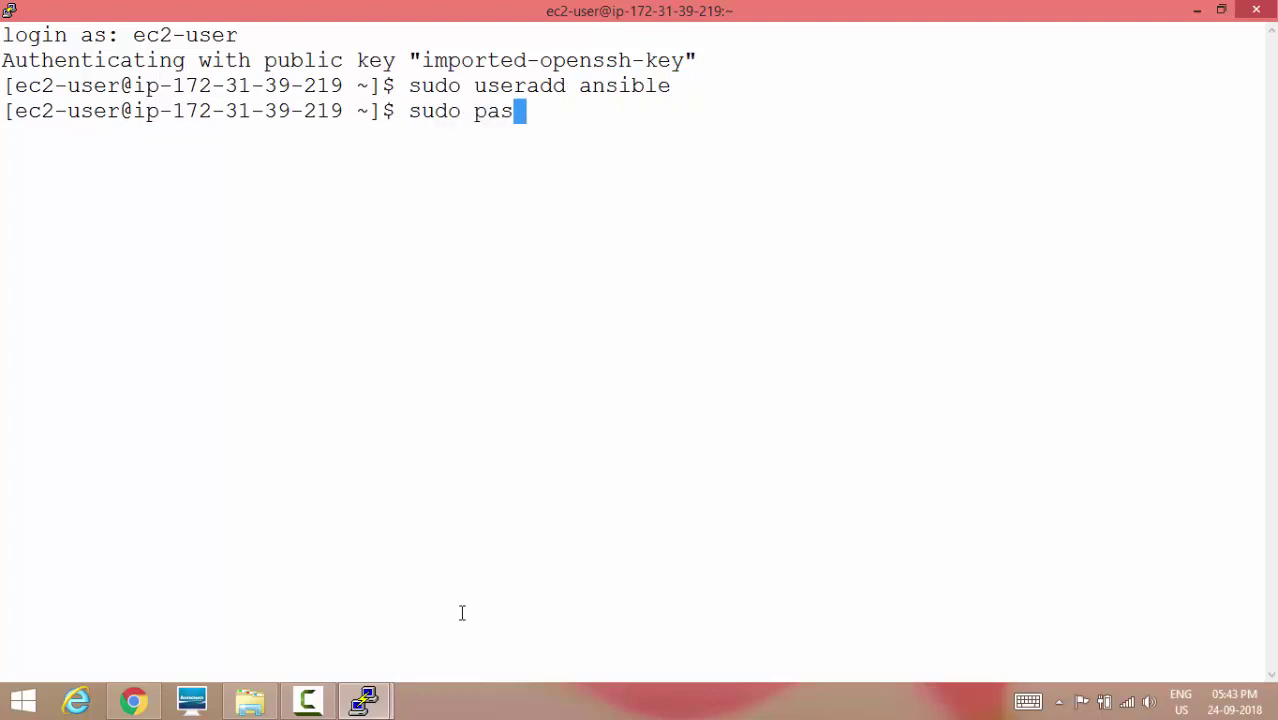
{"action": "type", "text": "swd ansible"}
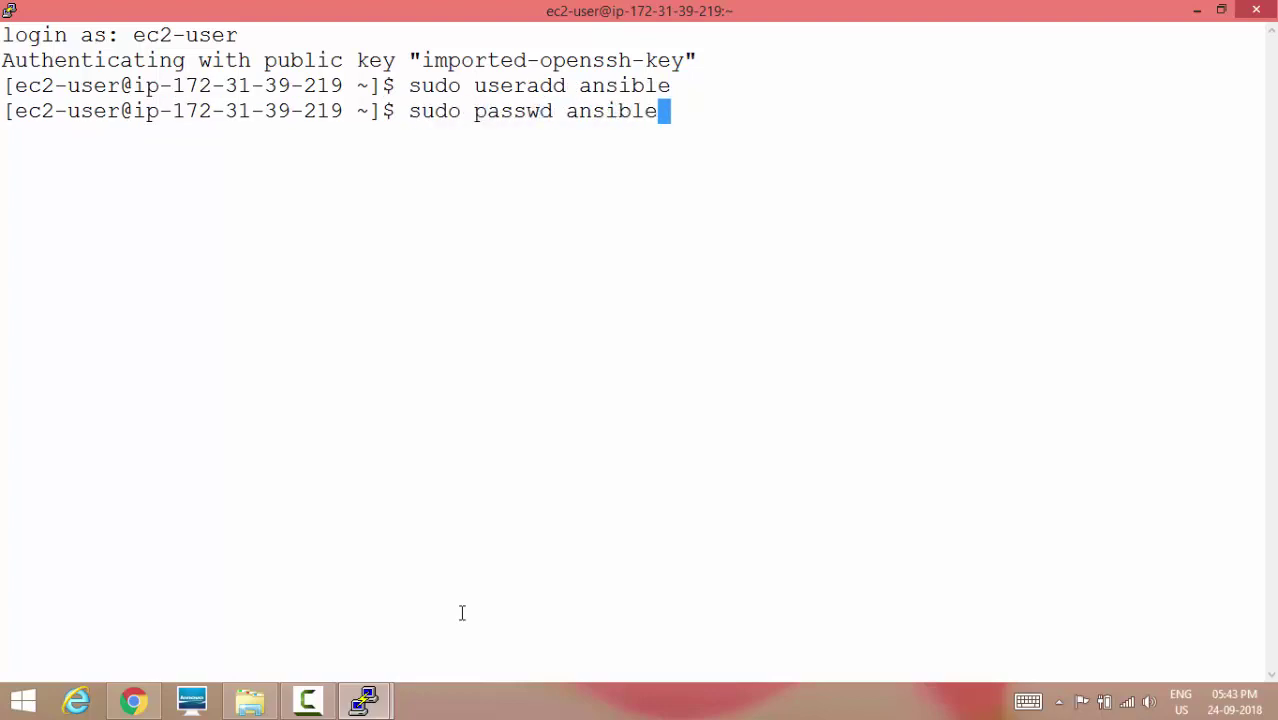
{"action": "key", "text": "Return"}
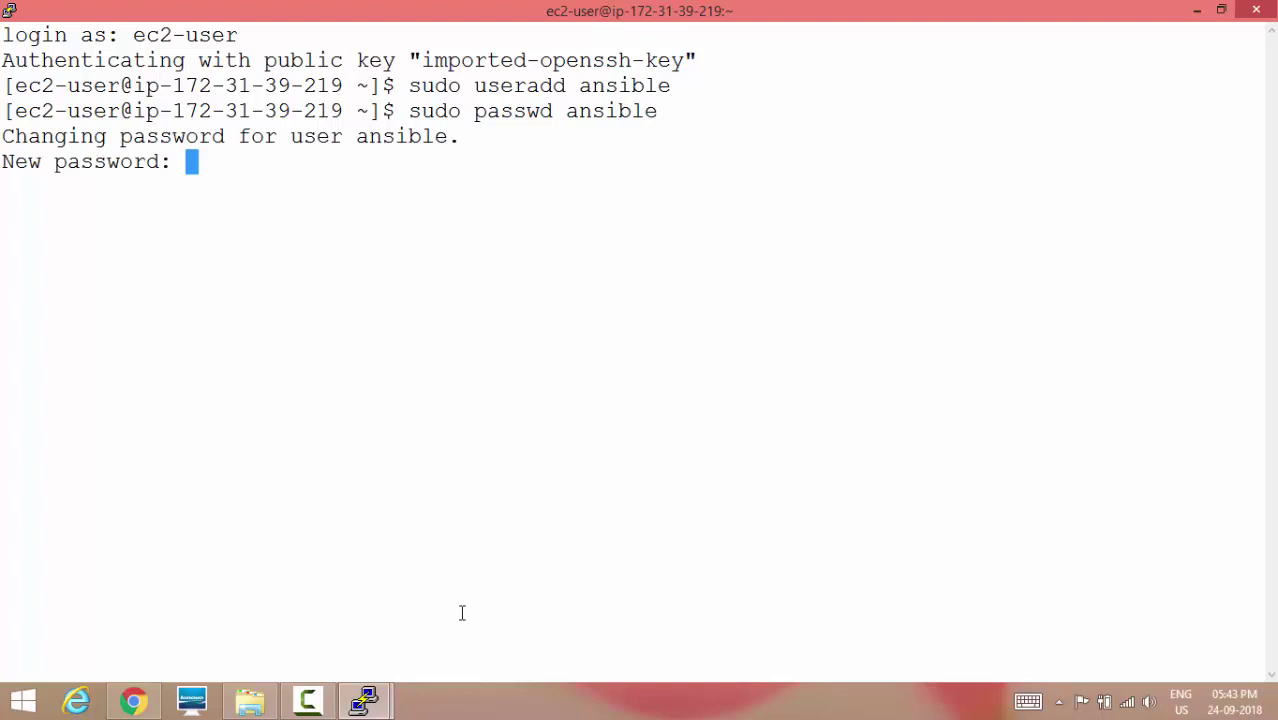
{"action": "key", "text": "Return"}
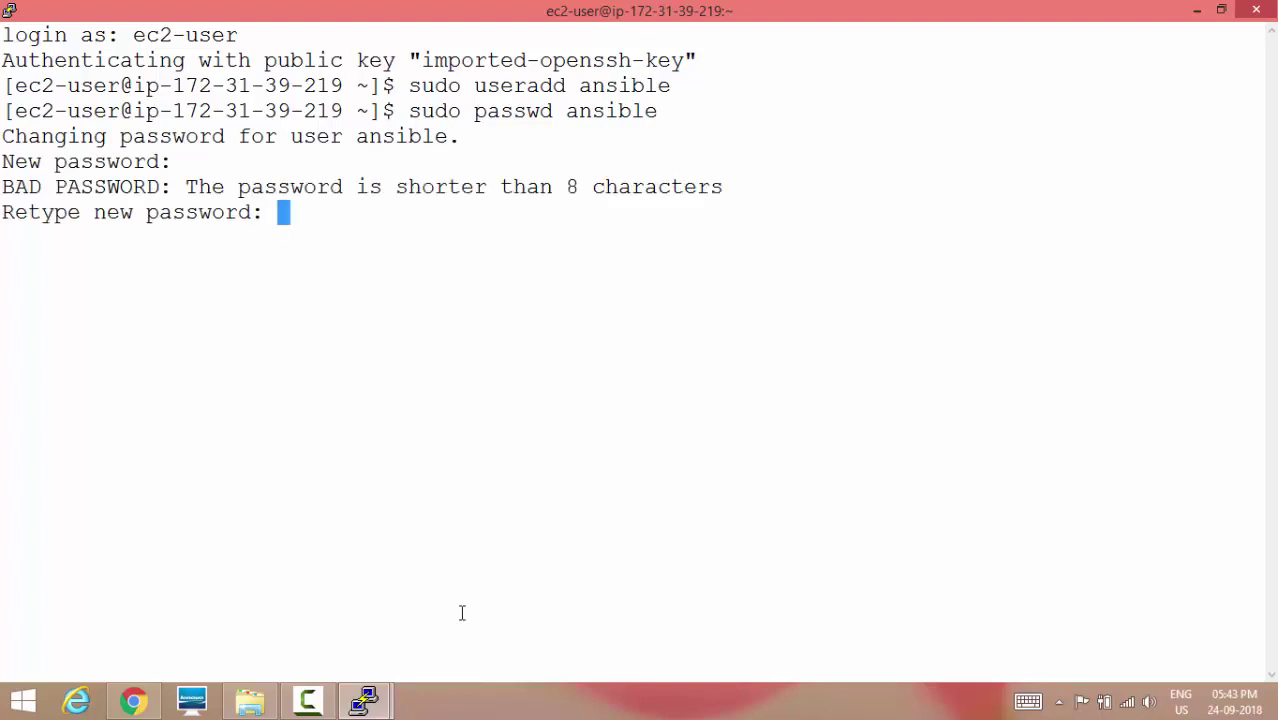
{"action": "key", "text": "Return"}
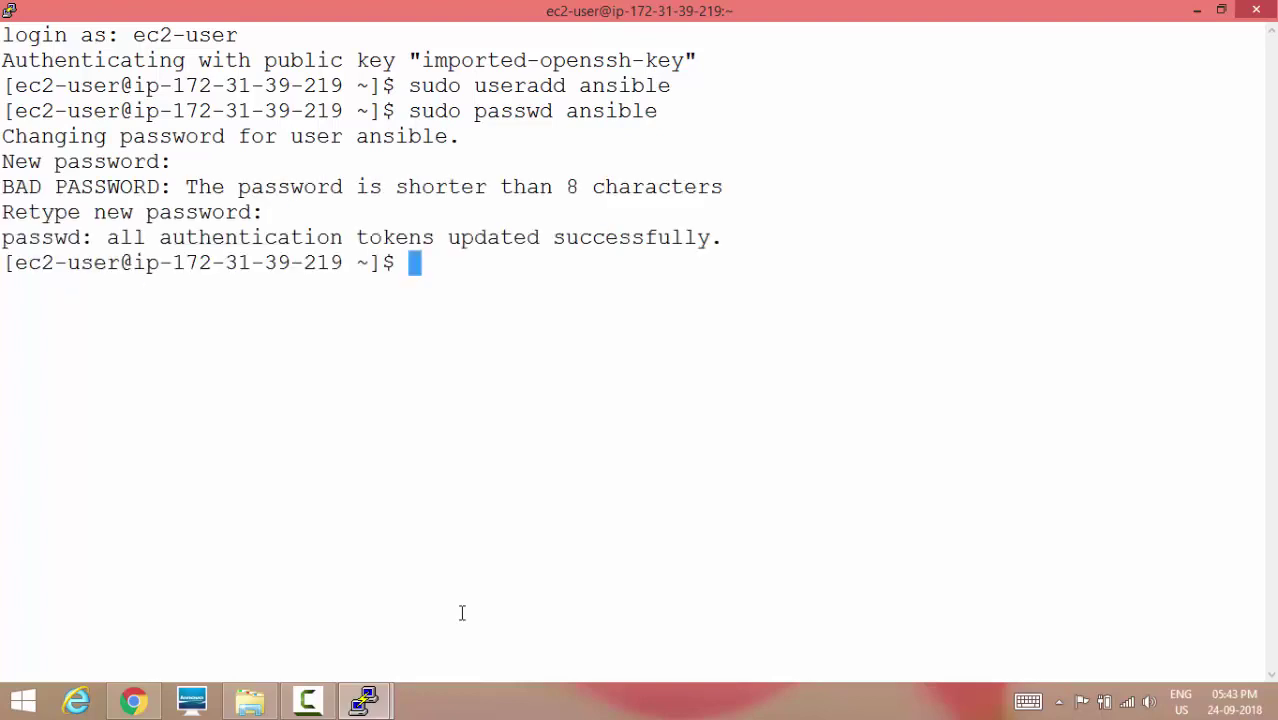
{"action": "type", "text": "clear"}
{"action": "key", "text": "Return"}
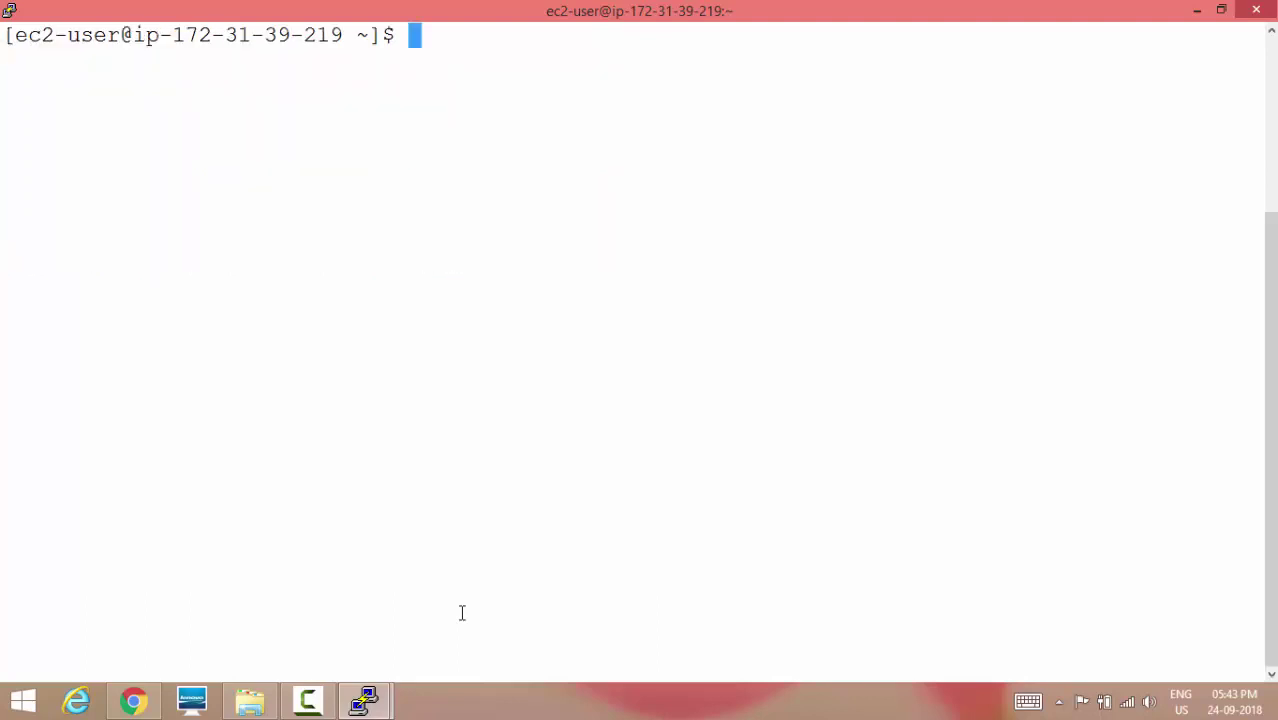
Switch to the wrkstn terminal and write a sudo yum install command for the enhanced Vim package
{"action": "left_click", "coordinate": [364, 700]}
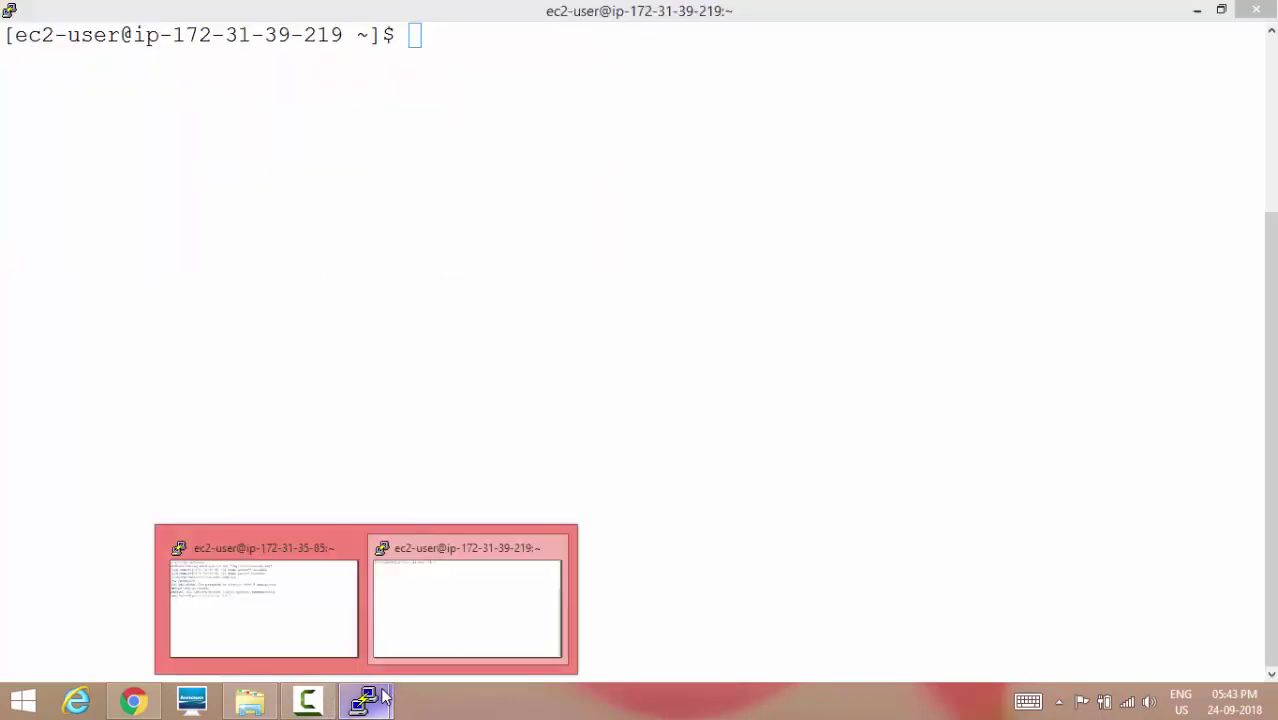
{"action": "left_click", "coordinate": [277, 589]}
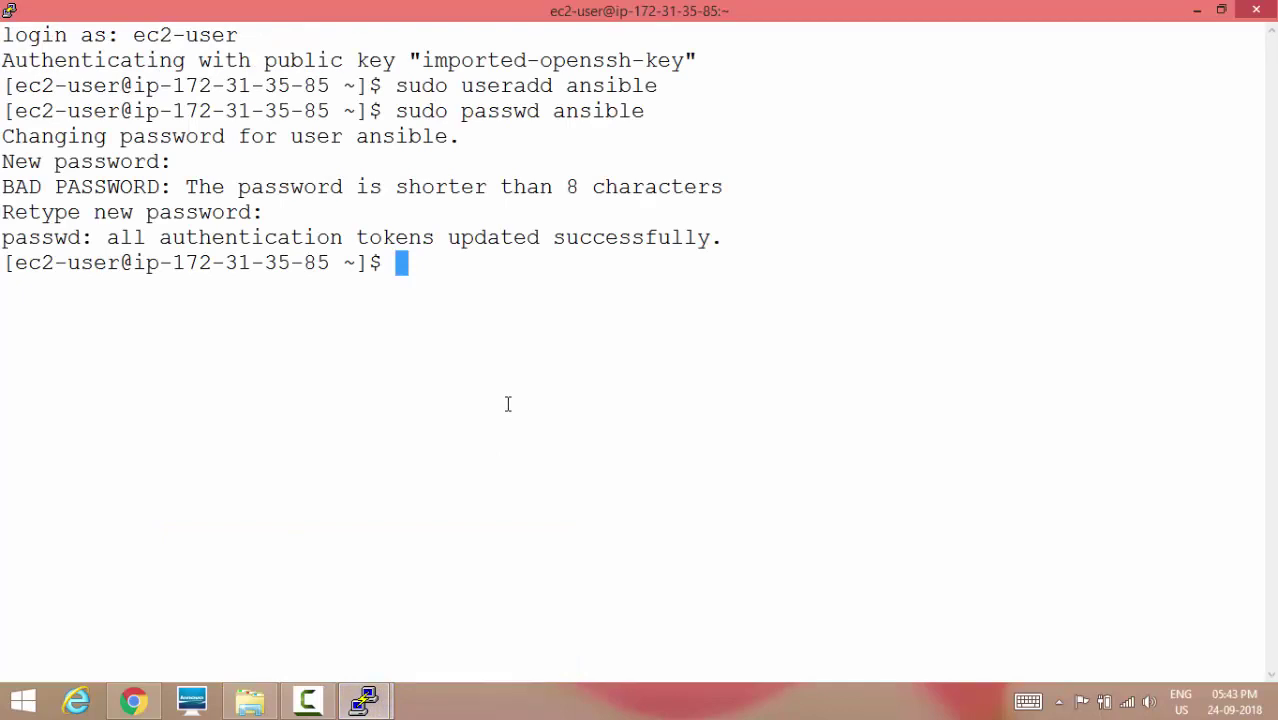
{"action": "type", "text": "sudo yu"}
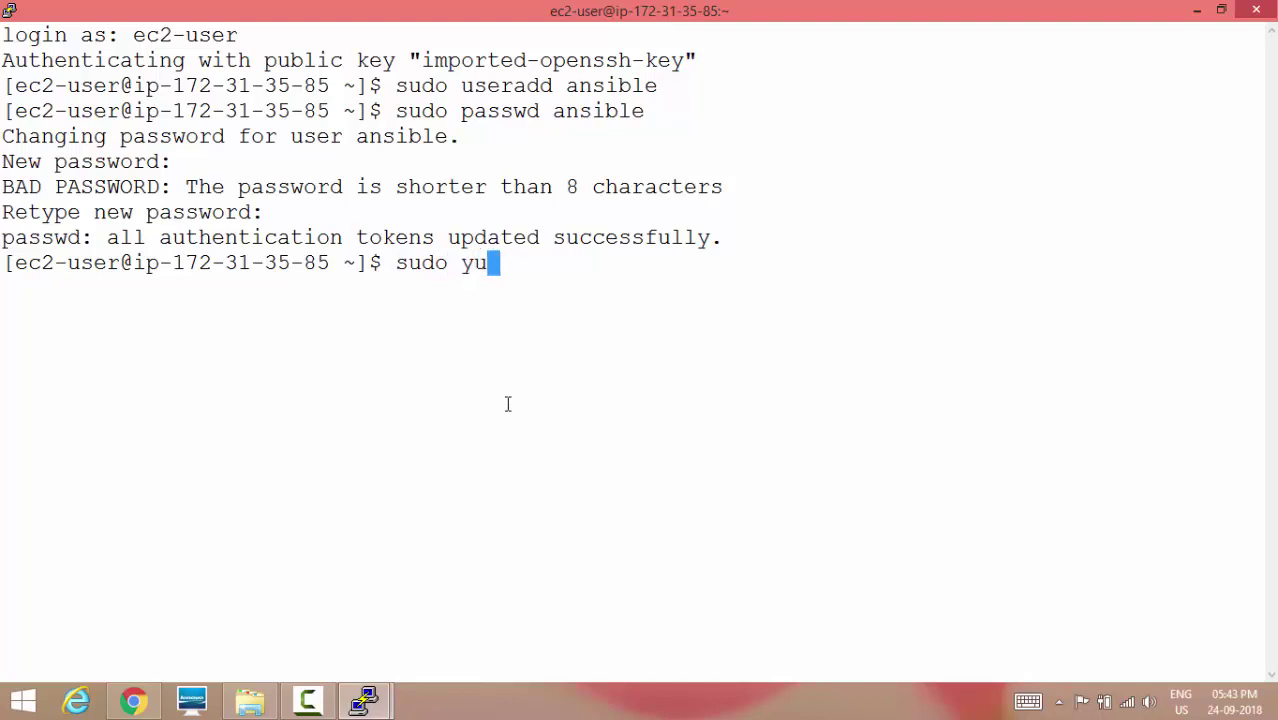
{"action": "type", "text": "m install "}
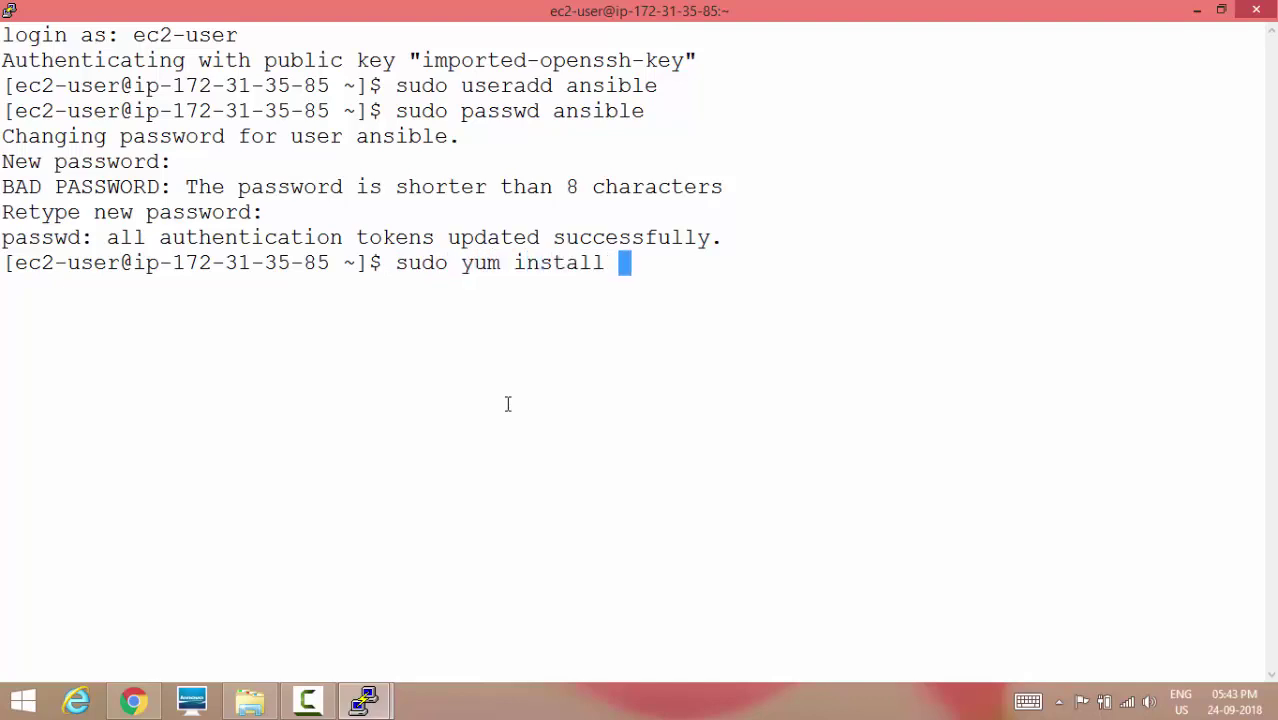
{"action": "type", "text": "vim"}
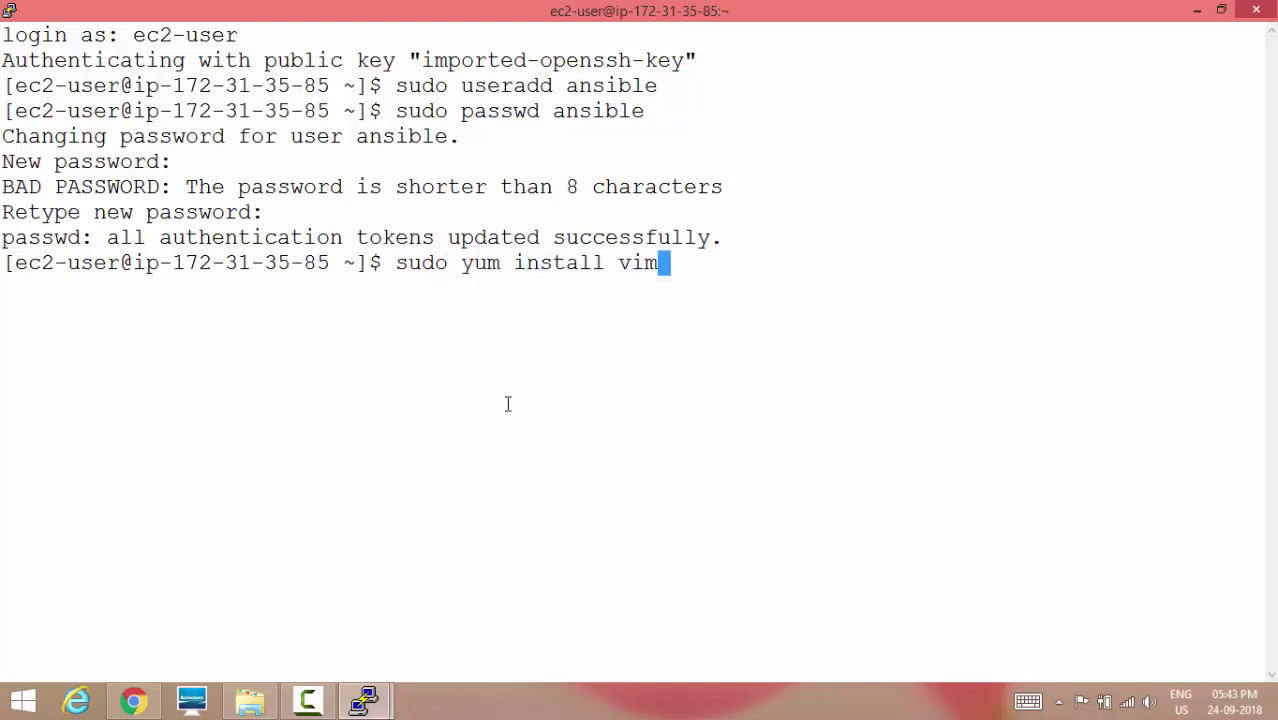
{"action": "type", "text": "-"}
{"action": "type", "text": "enhancve"}
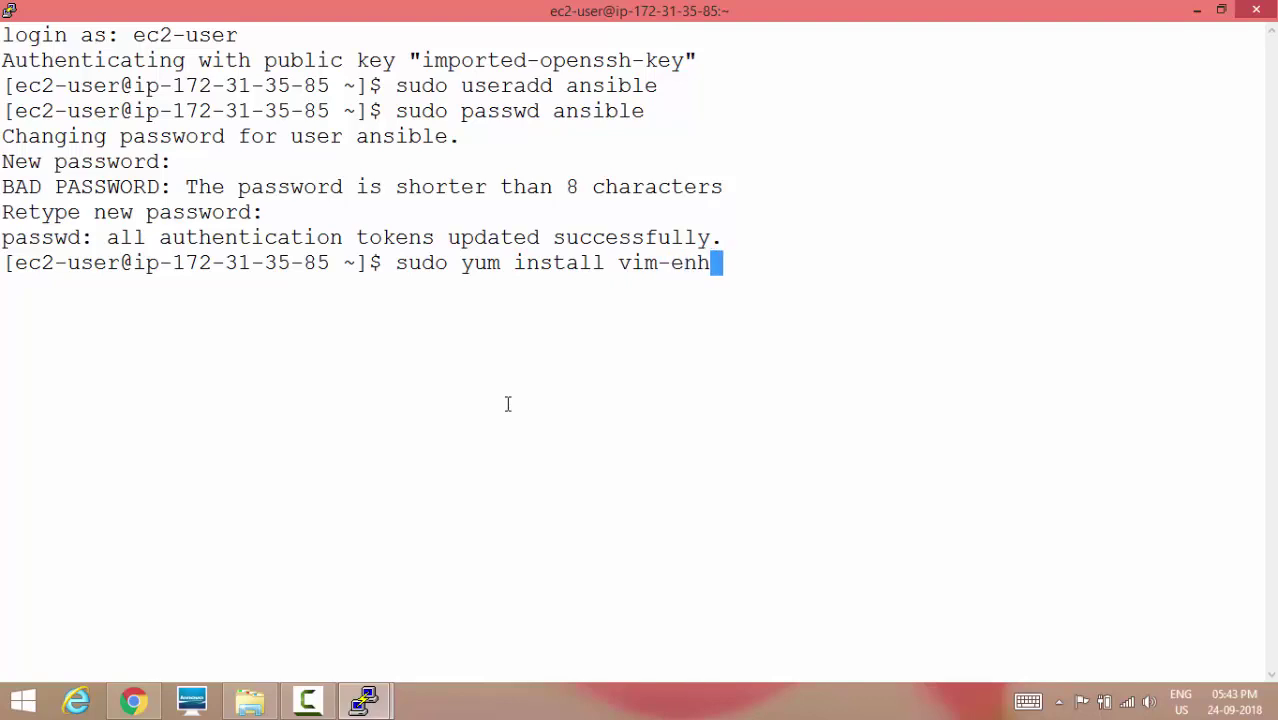